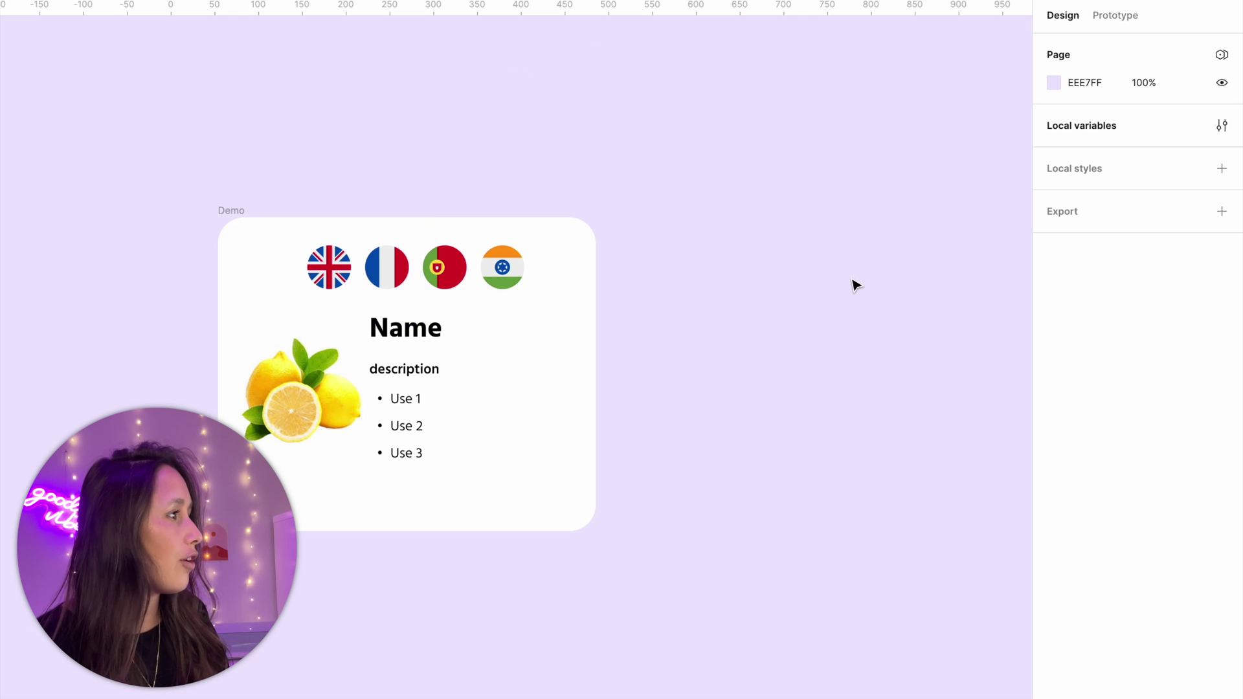
- Review the local text variables table, widened to show every language
double_click(418, 331)
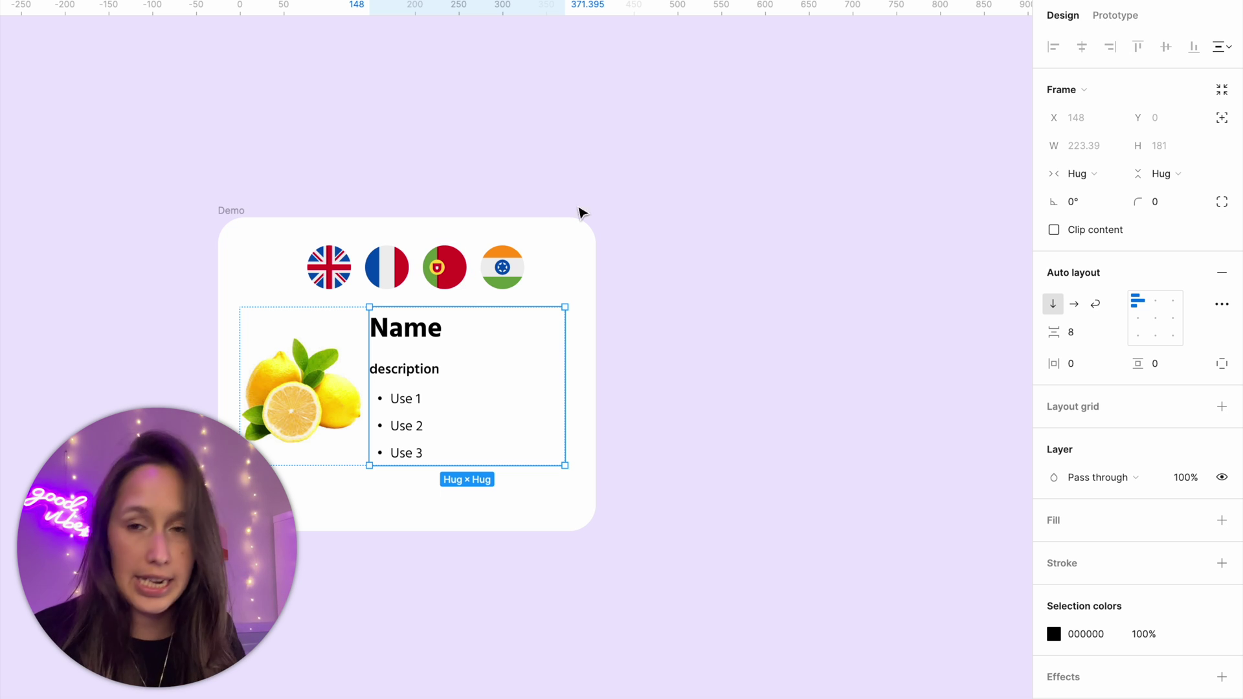
left_click(815, 151)
left_click(1215, 126)
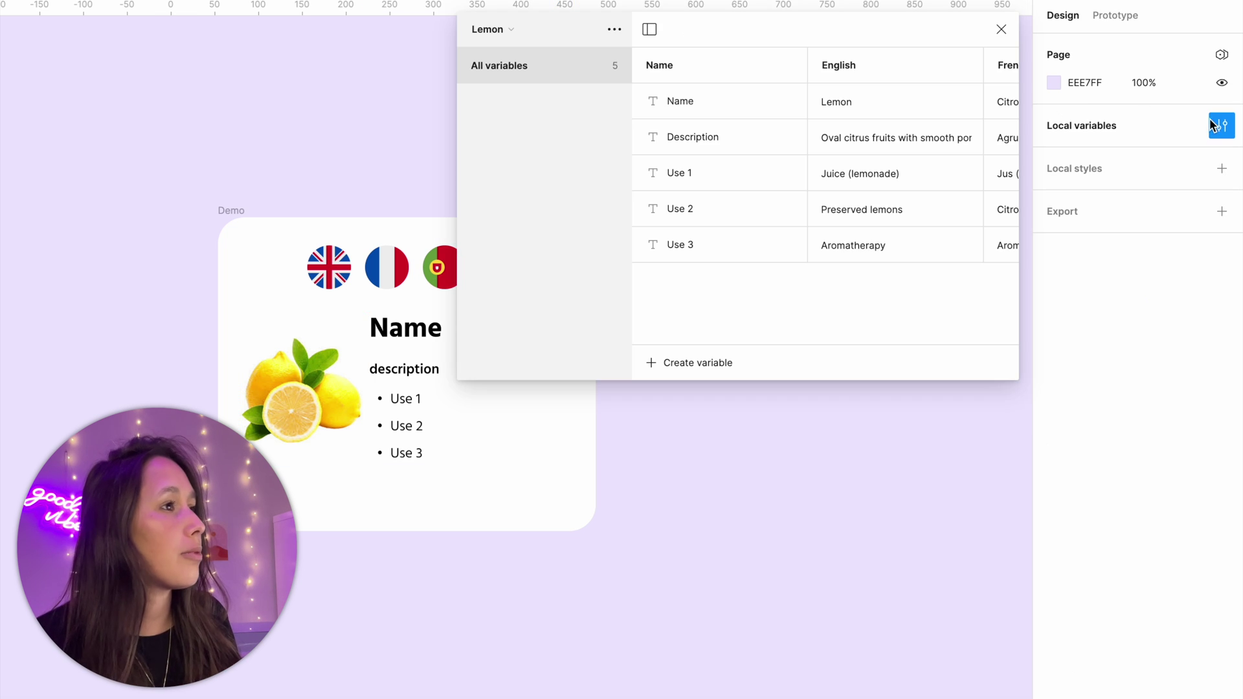
left_click(649, 30)
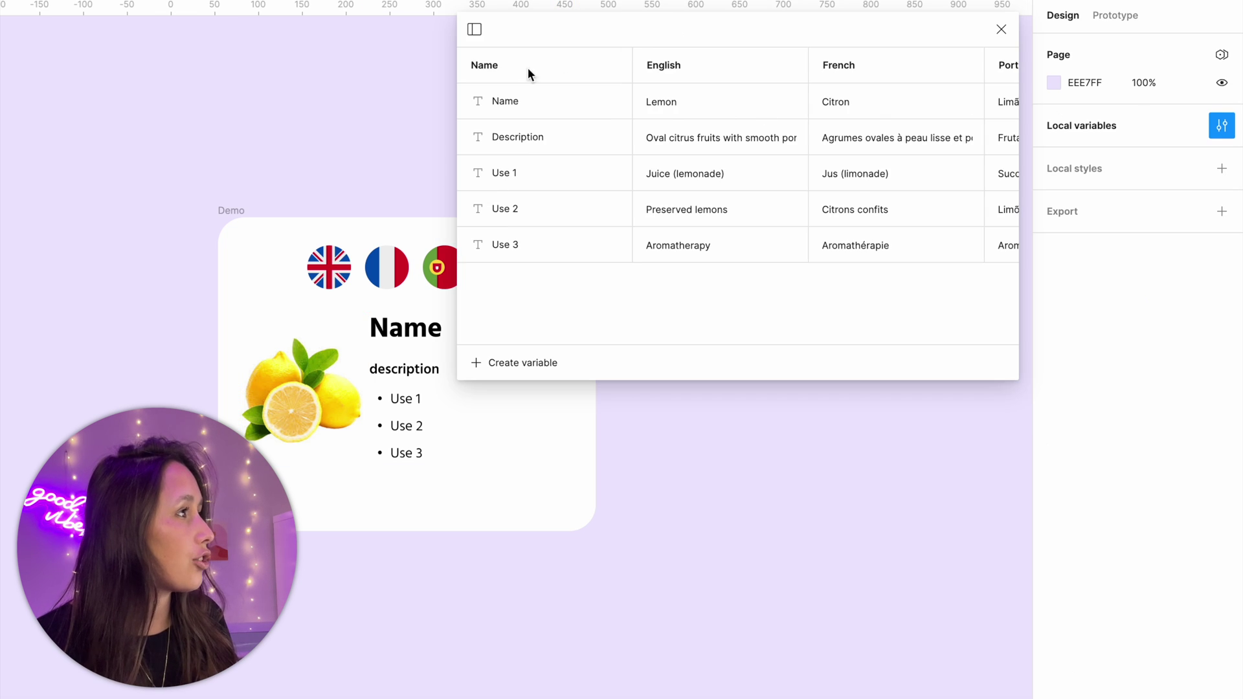
left_click_drag(462, 107, 52, 88)
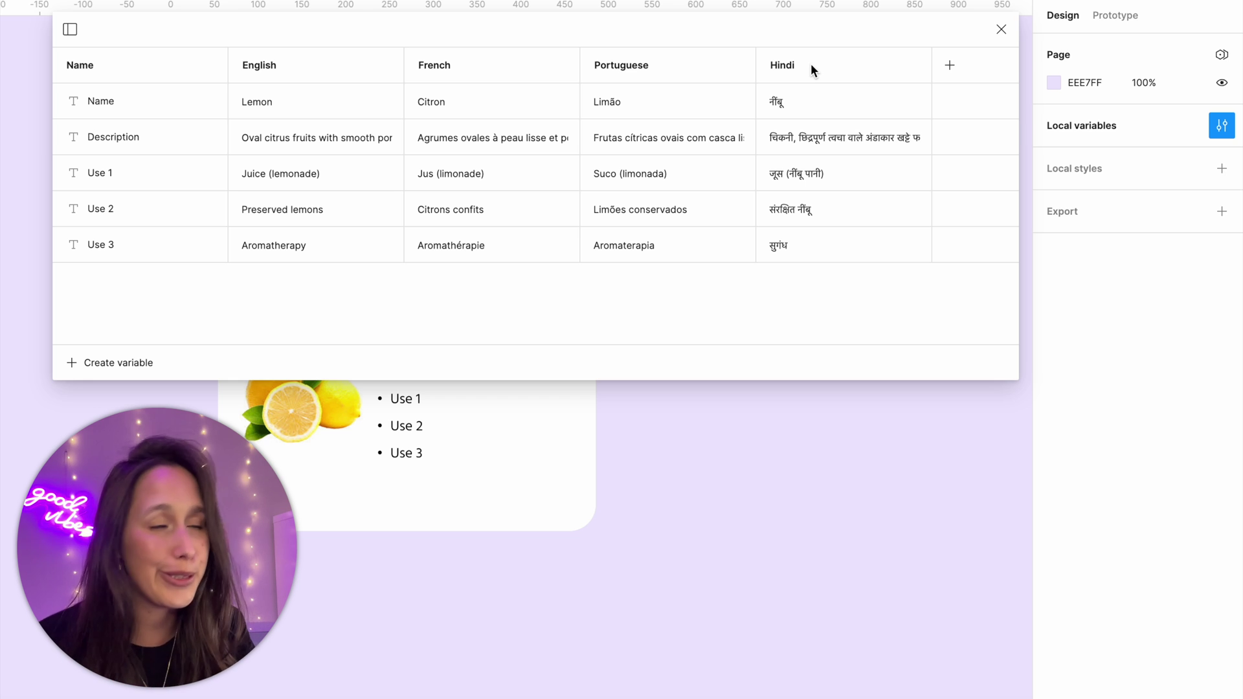
left_click(1000, 30)
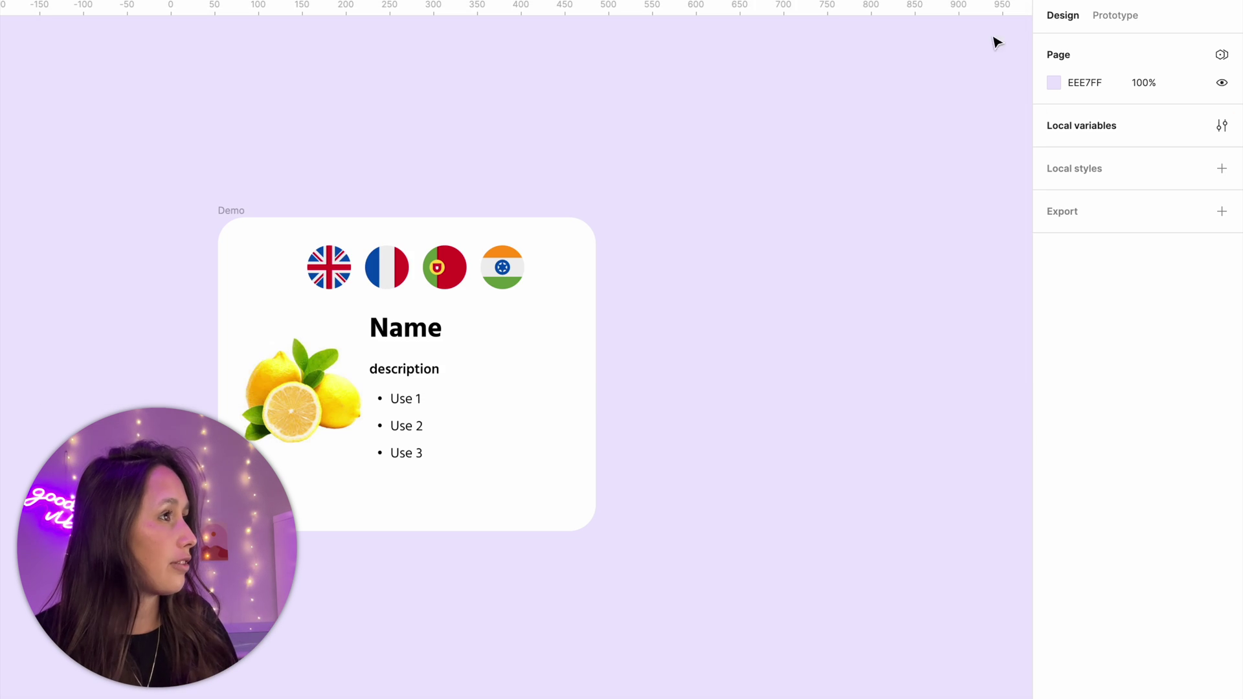
- Bind the card's title to the Name variable and its description to Description
scroll(489, 337, "left", 1)
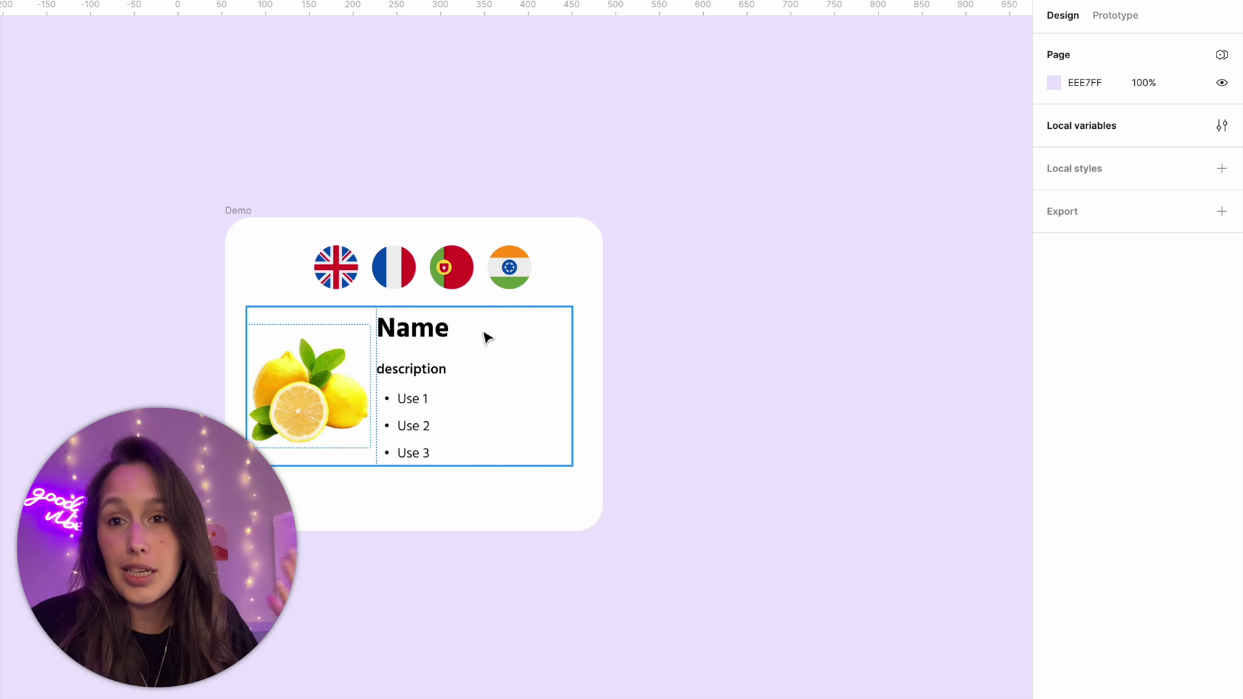
double_click(445, 343)
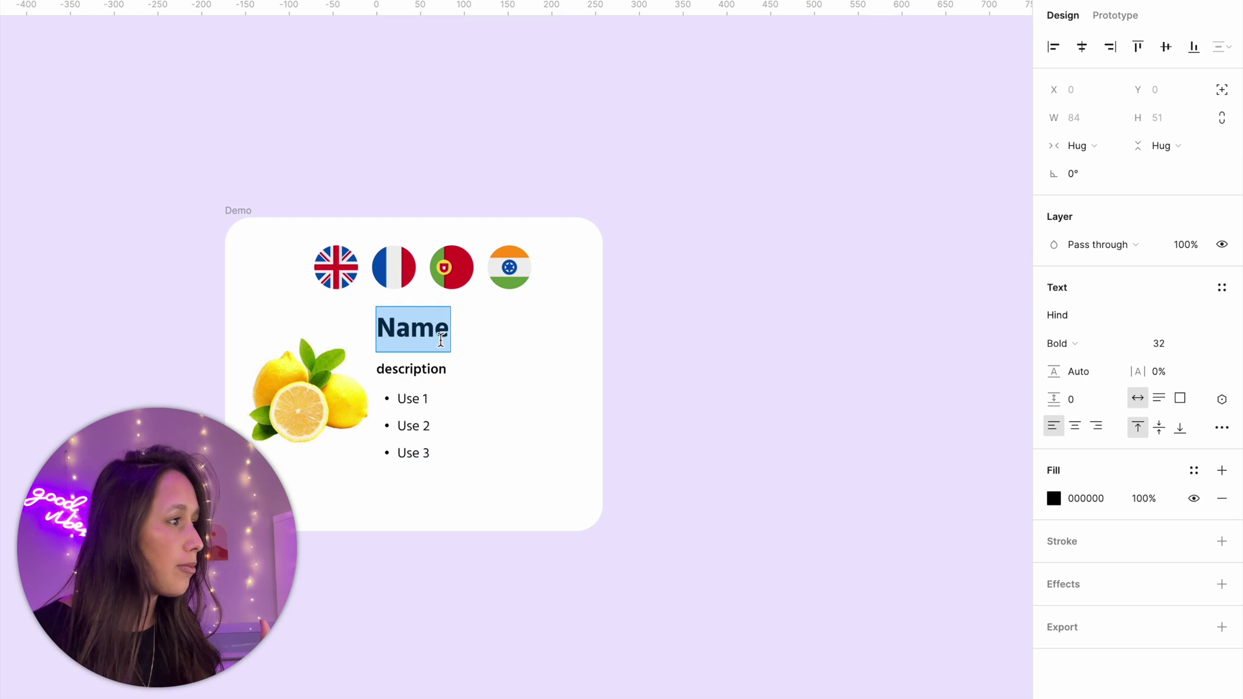
left_click(1234, 409)
left_click(1115, 506)
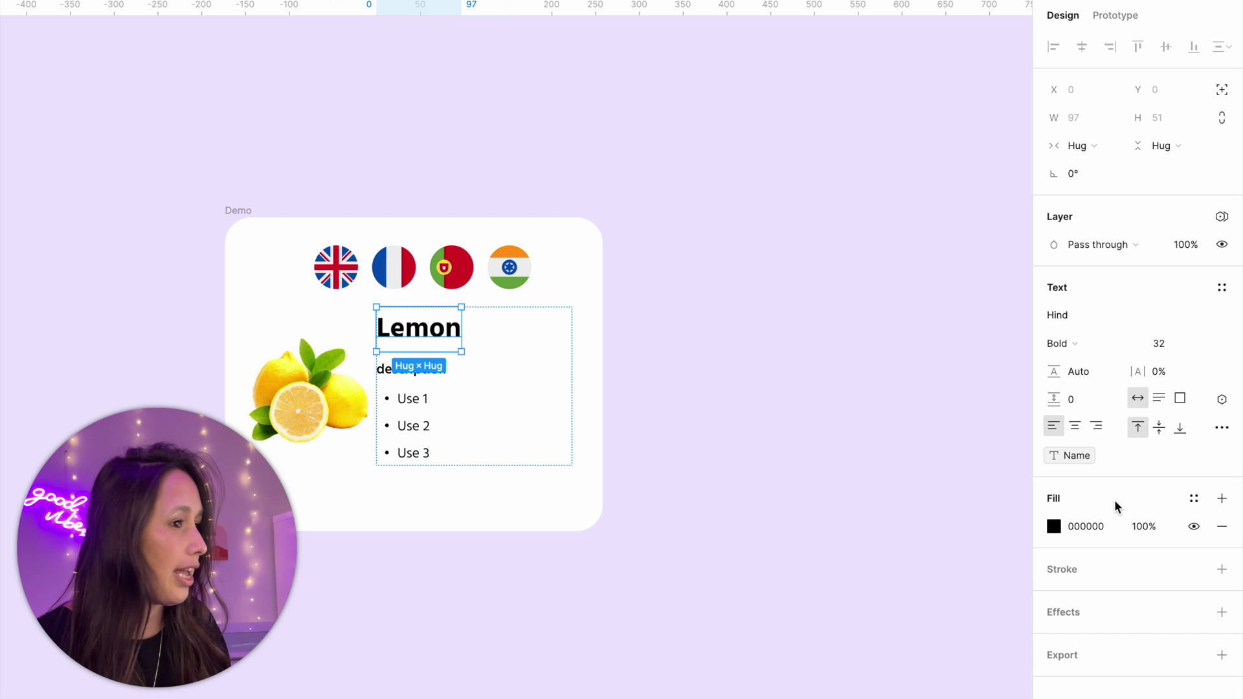
left_click(424, 374)
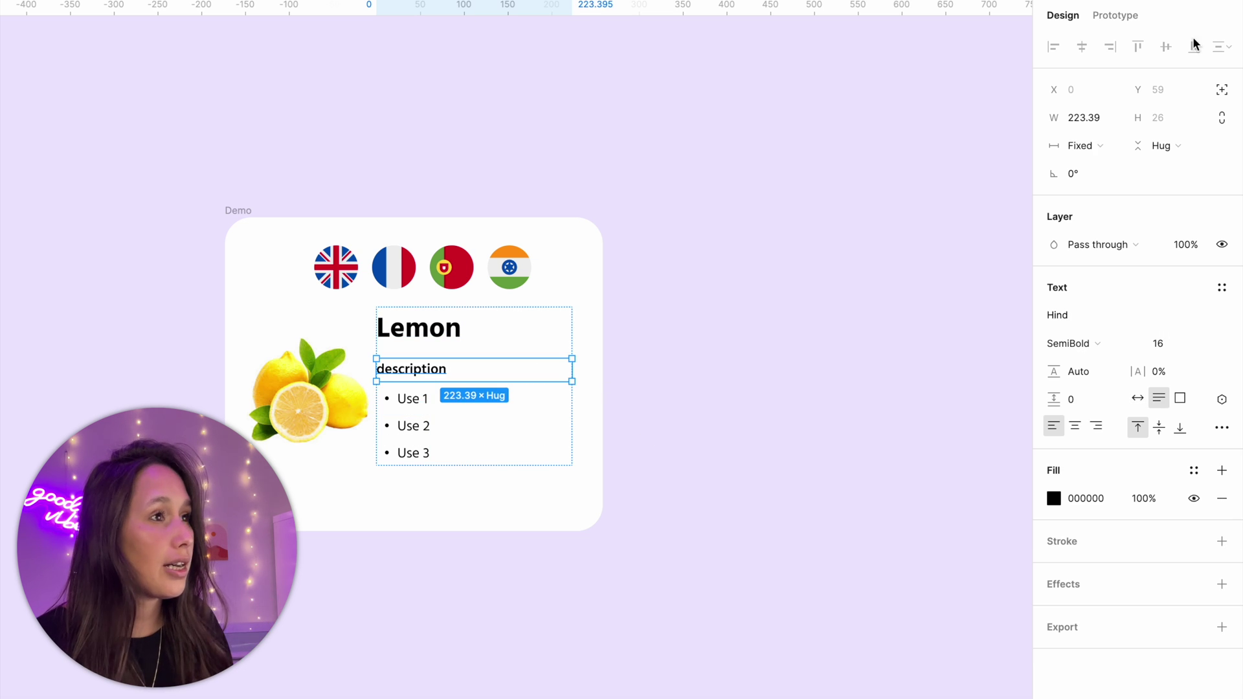
left_click(1224, 399)
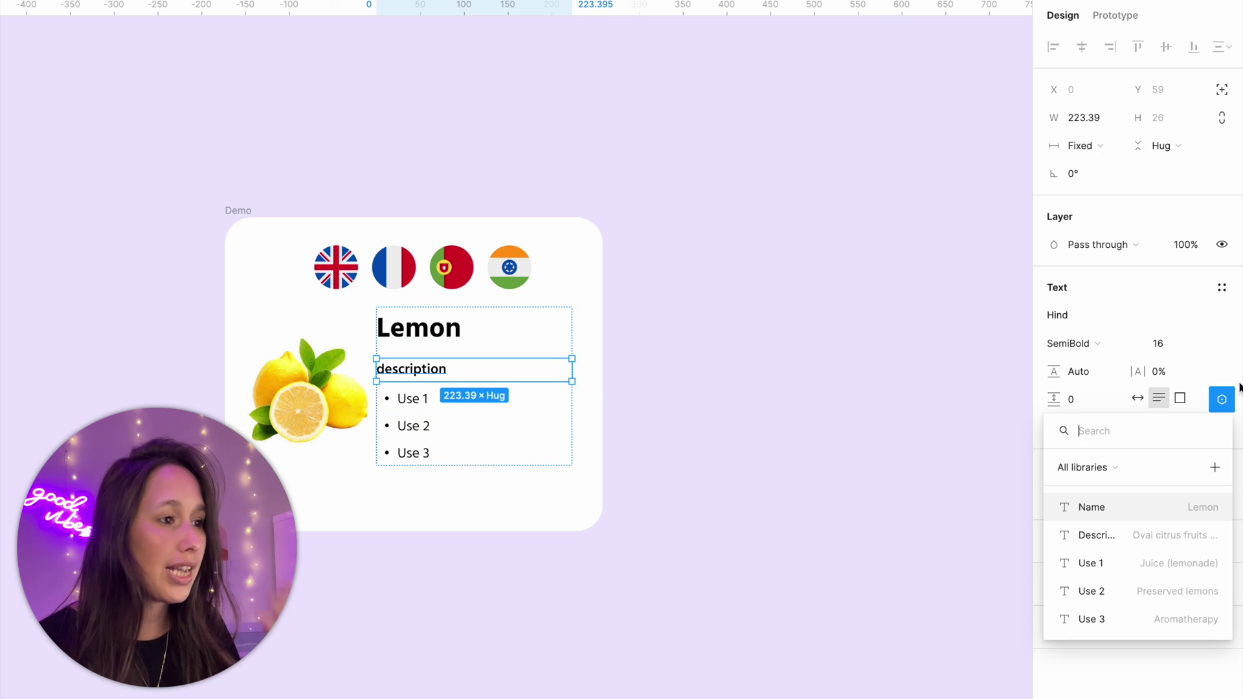
left_click(1171, 546)
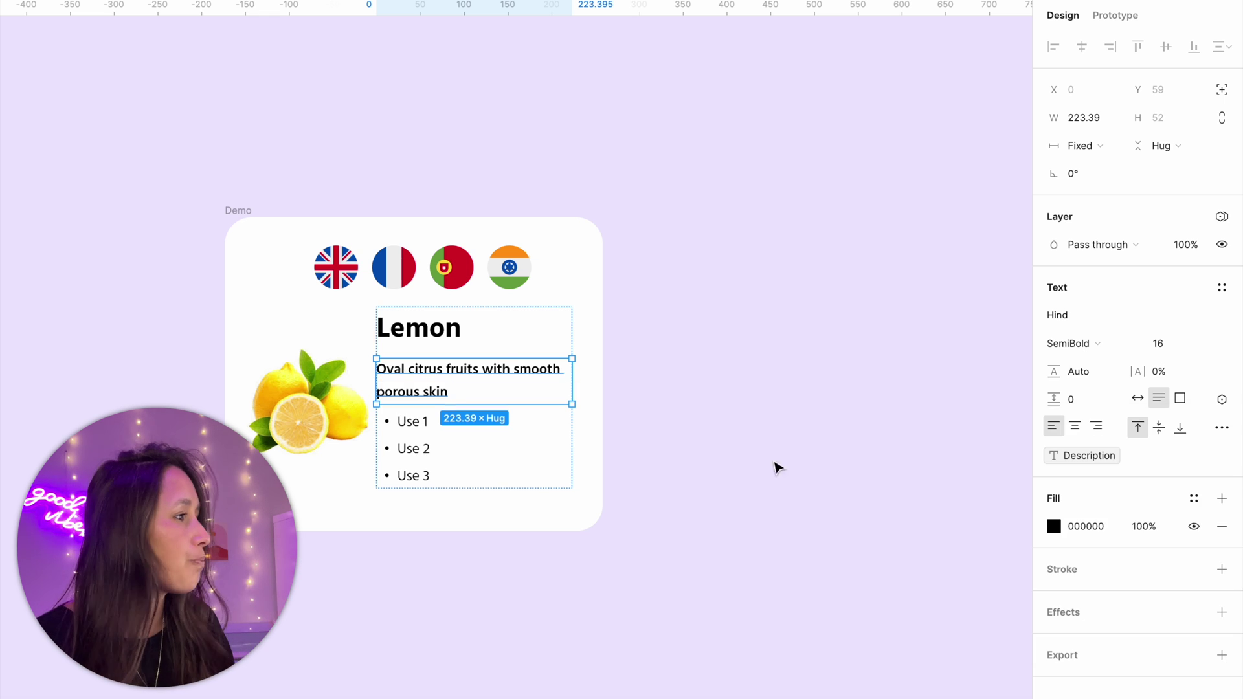
- Bind the three use items to the Use 1, Use 2 and Use 3 variables
left_click(421, 427)
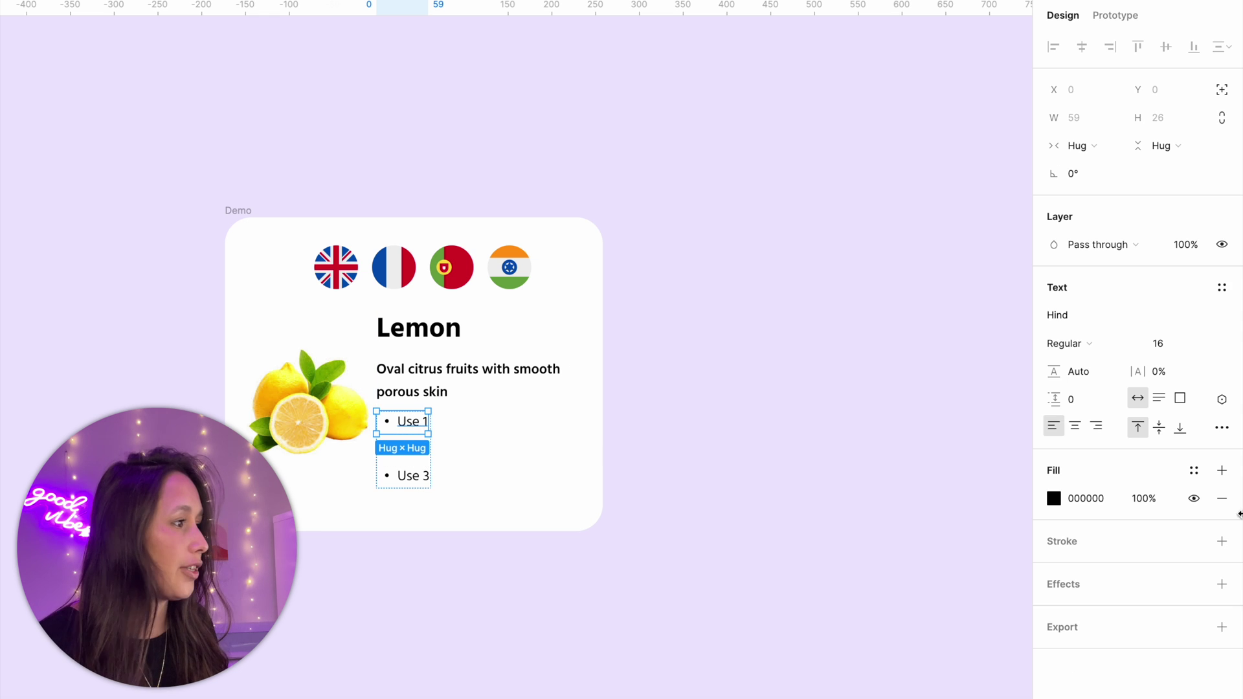
left_click(1230, 399)
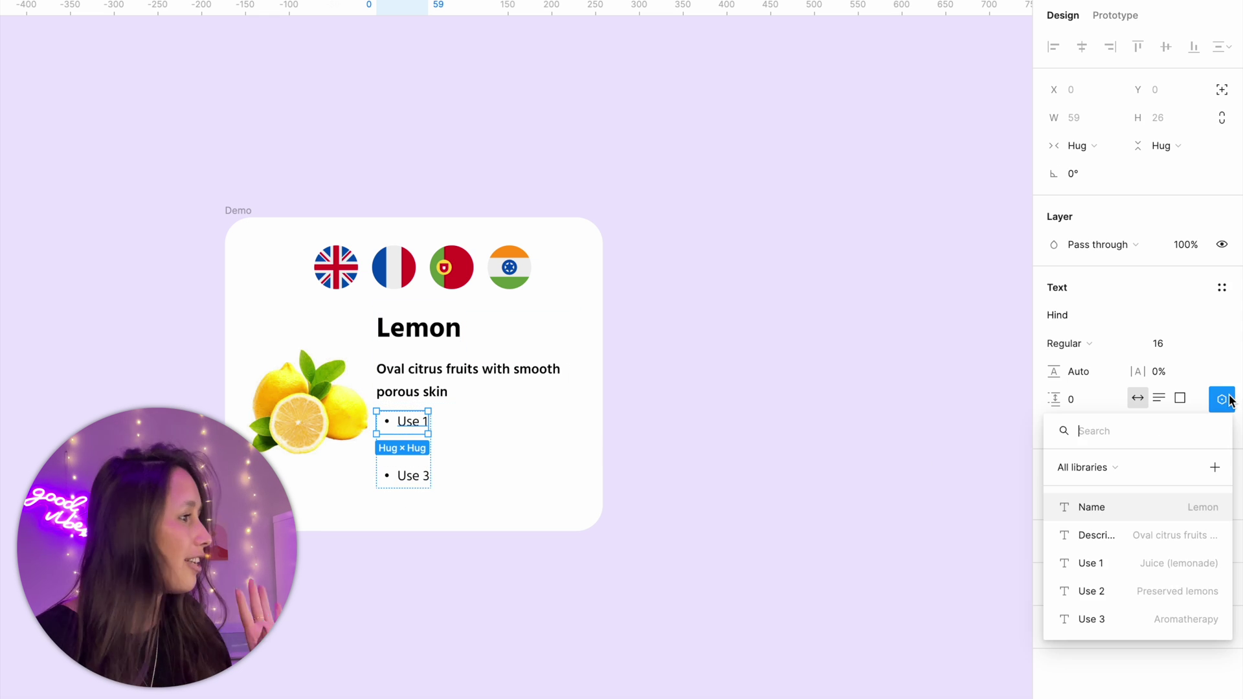
left_click(1140, 563)
left_click(421, 453)
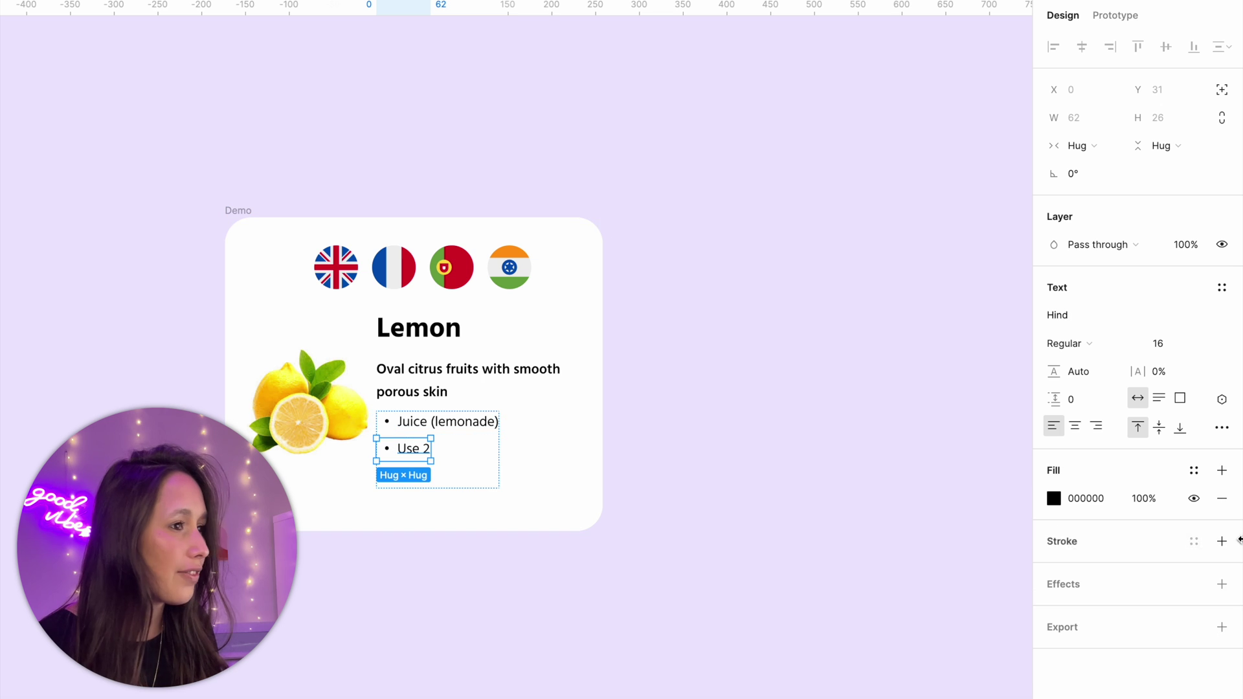
left_click(1222, 427)
left_click(1222, 399)
left_click(1101, 591)
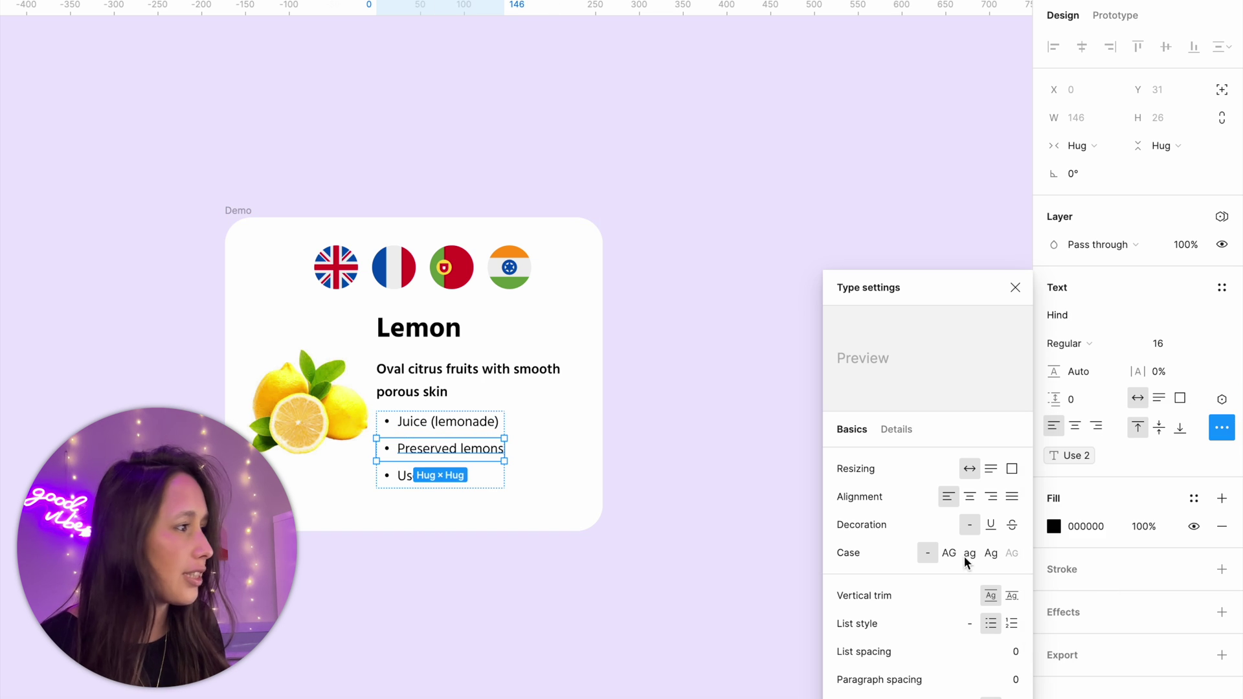
left_click(408, 476)
left_click(1224, 399)
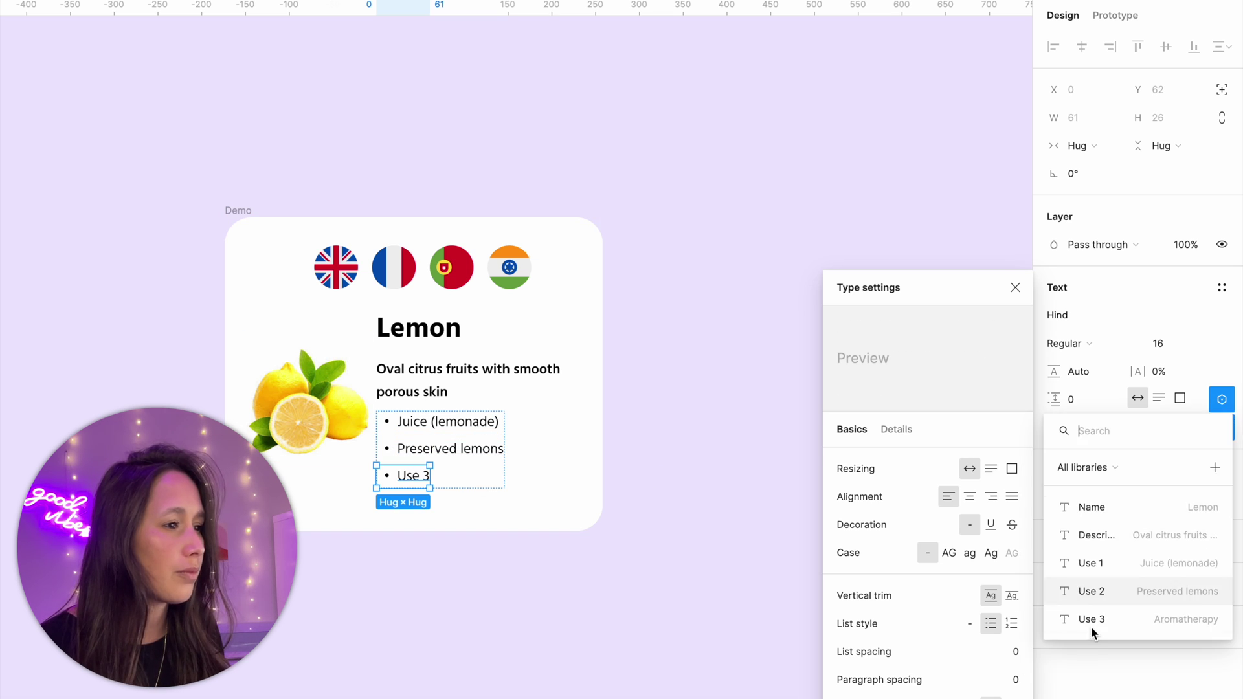
left_click(1094, 621)
left_click(255, 211)
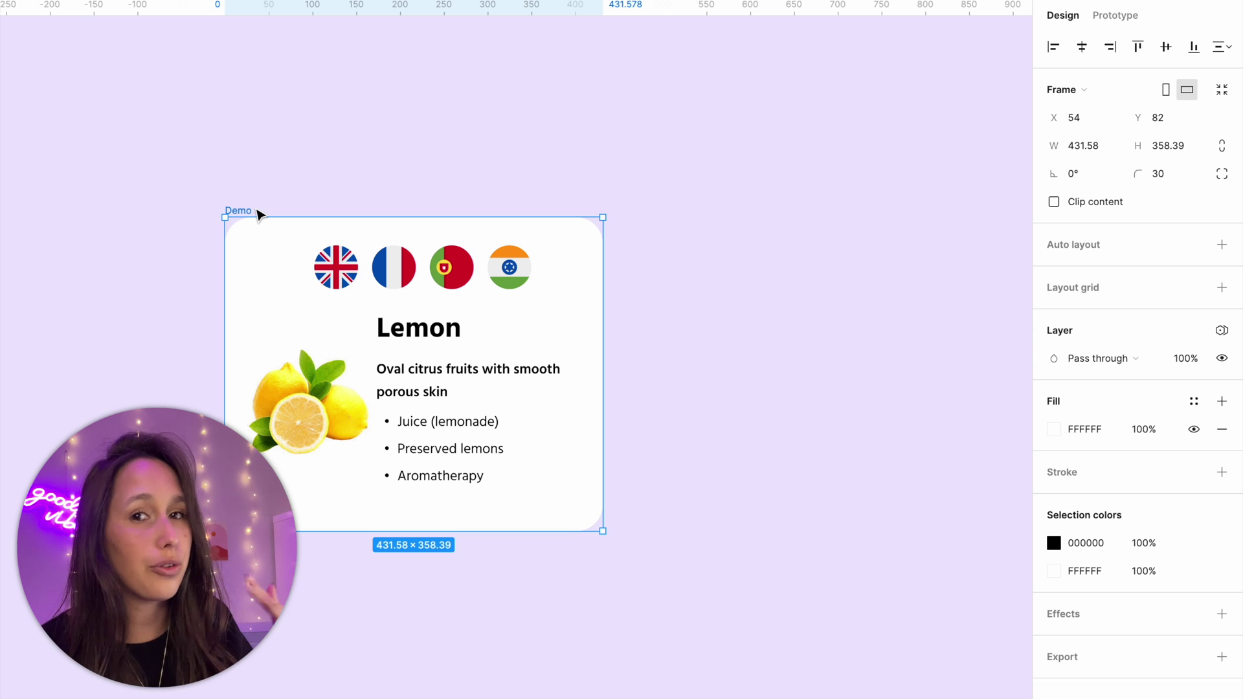
- Switch the Demo frame's Lemon mode to French and compare it against the variables table
left_click(1228, 336)
mouse_move(1124, 389)
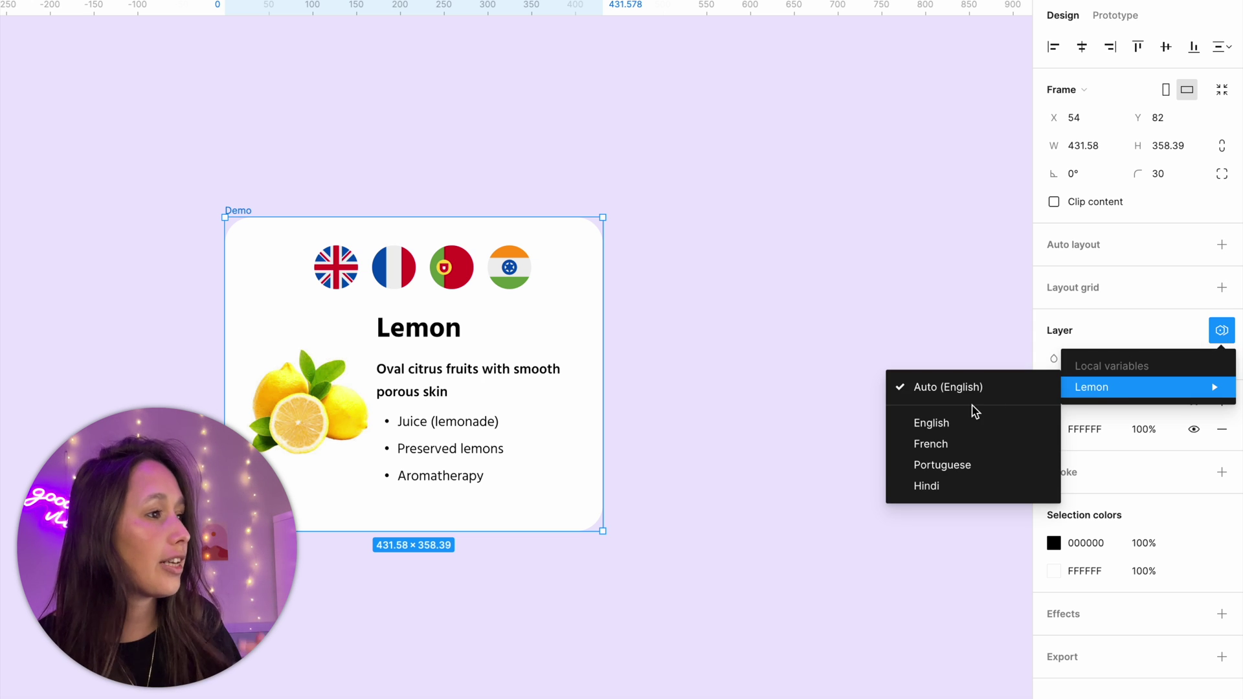
left_click(959, 445)
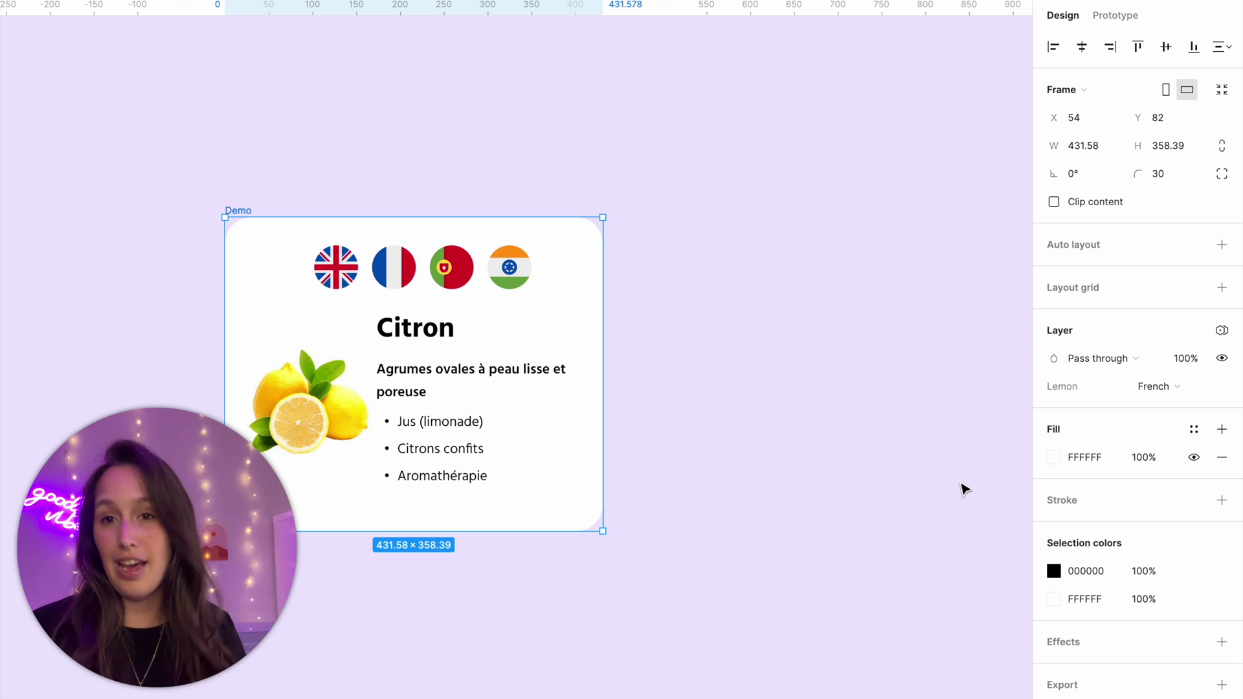
left_click(795, 324)
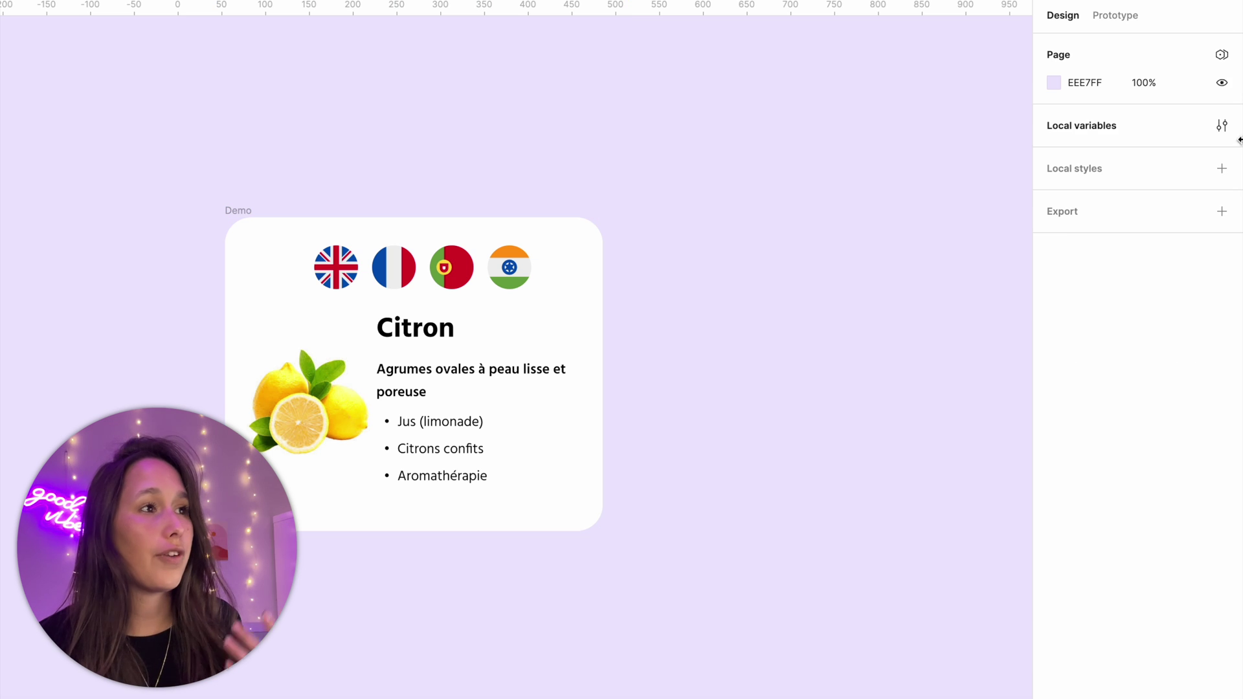
left_click(1216, 127)
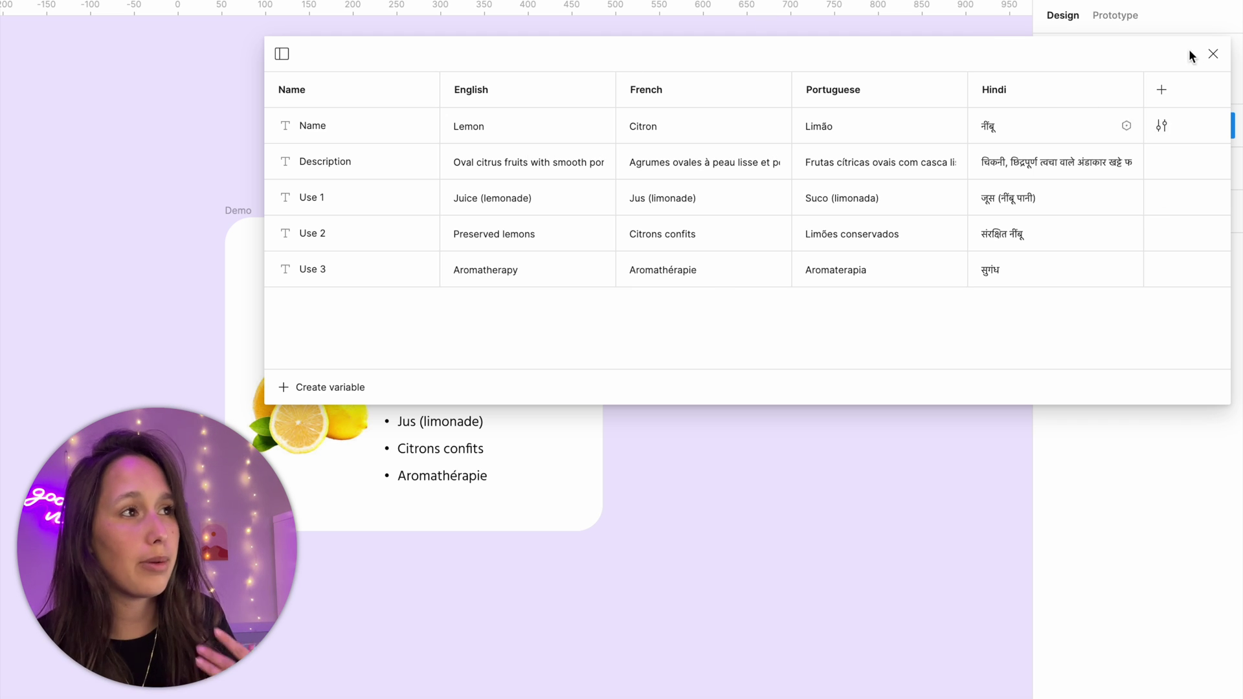
left_click(1213, 54)
- Set the Demo frame's Lemon mode back to Auto (English)
left_click(1172, 317)
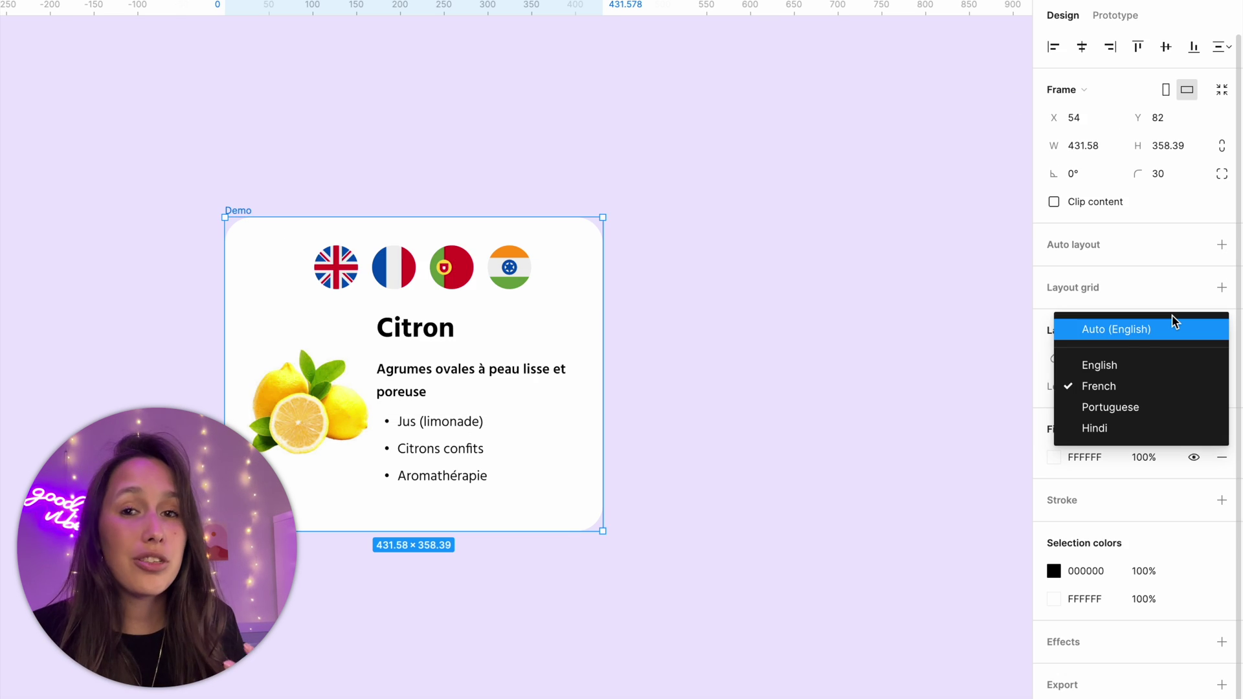
left_click(826, 268)
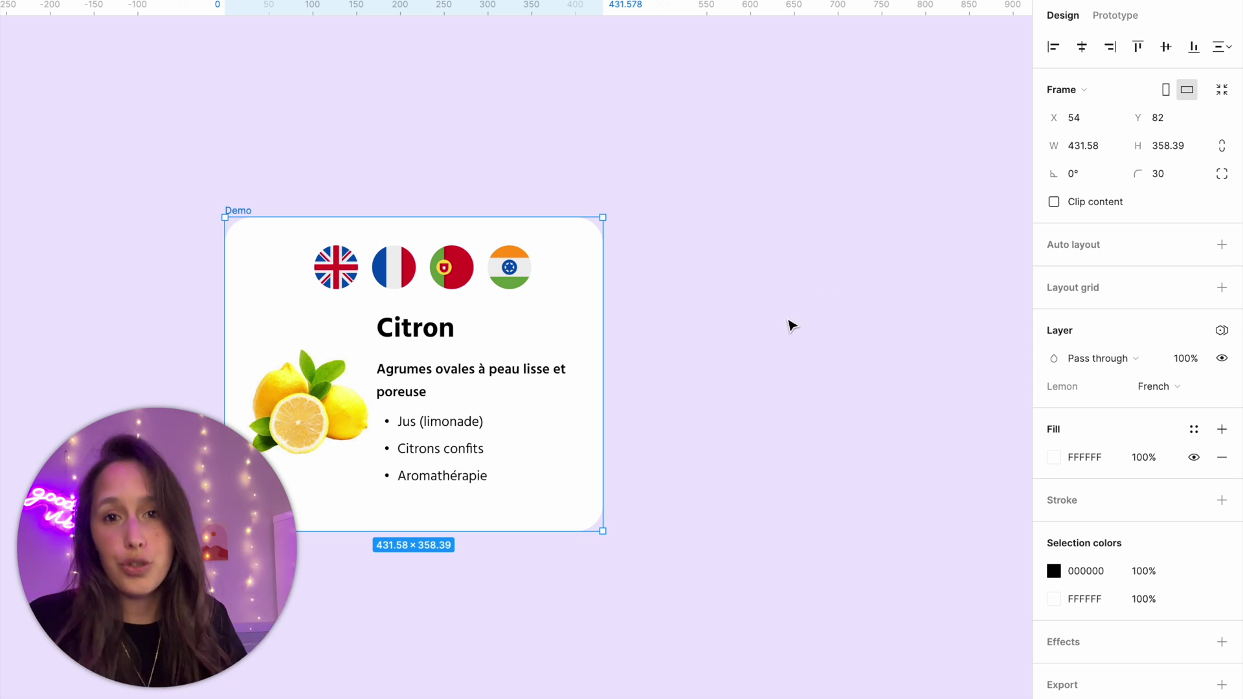
left_click(1137, 386)
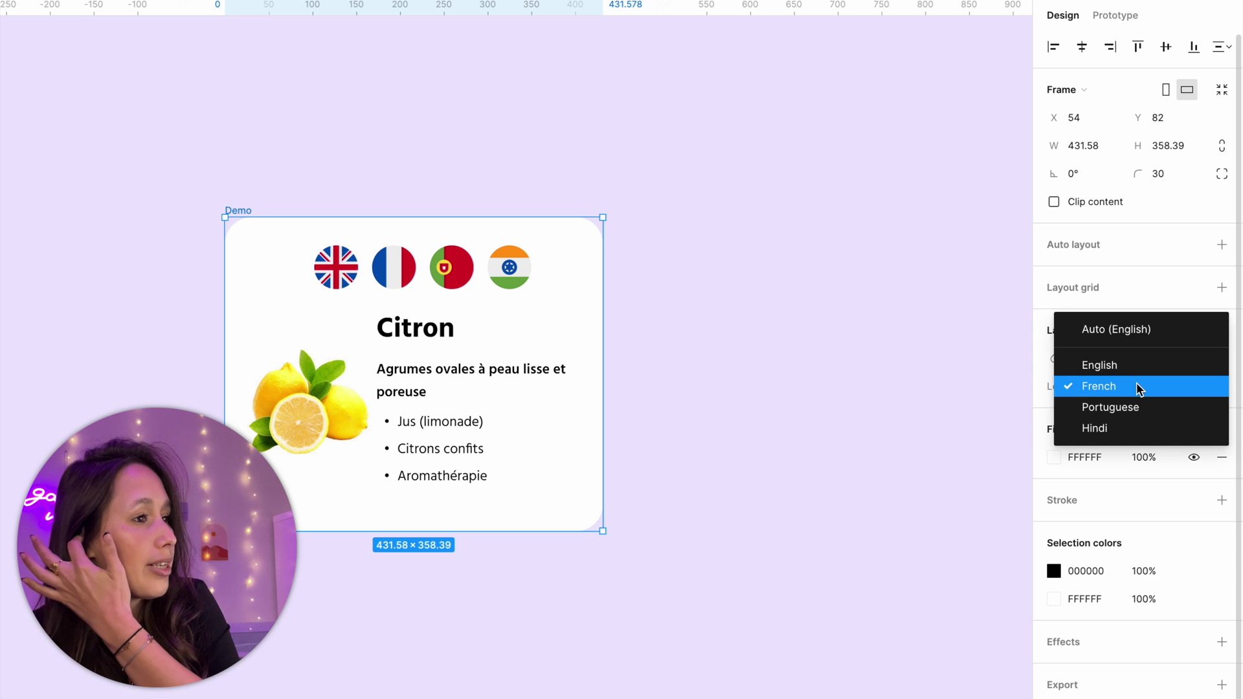
left_click(1152, 339)
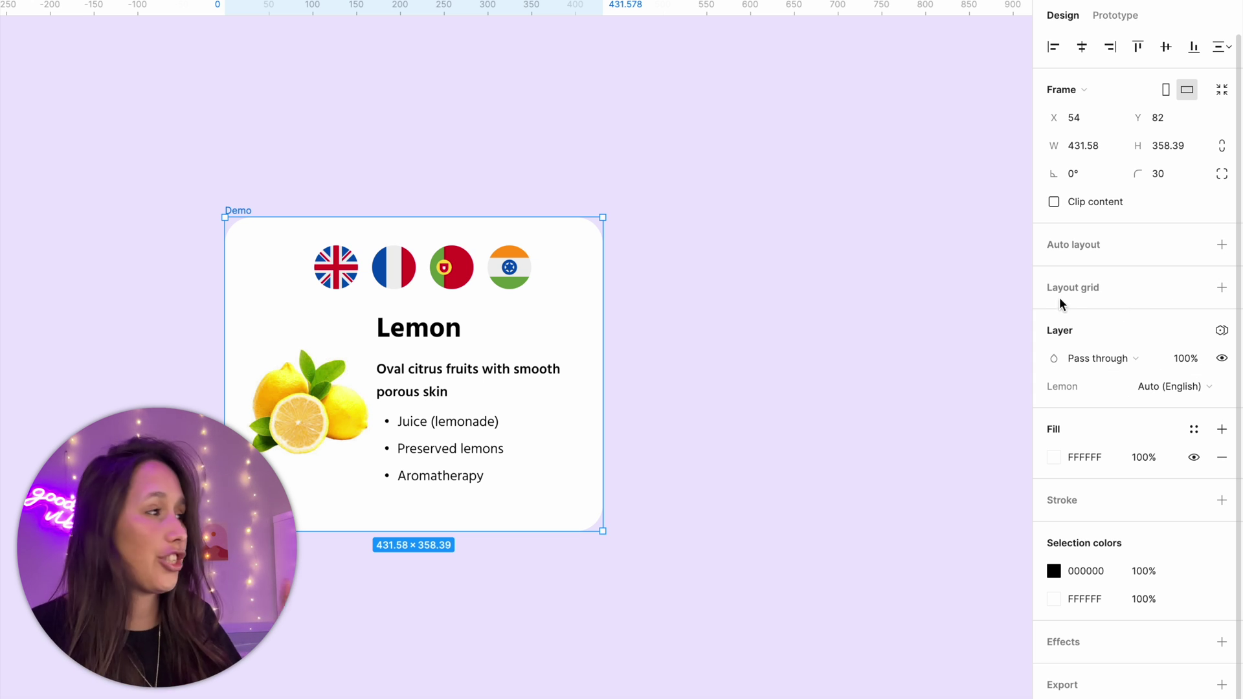
- Give the France flag an On click action setting the Lemon mode to French
key("Return")
key("Tab")
key("Tab")
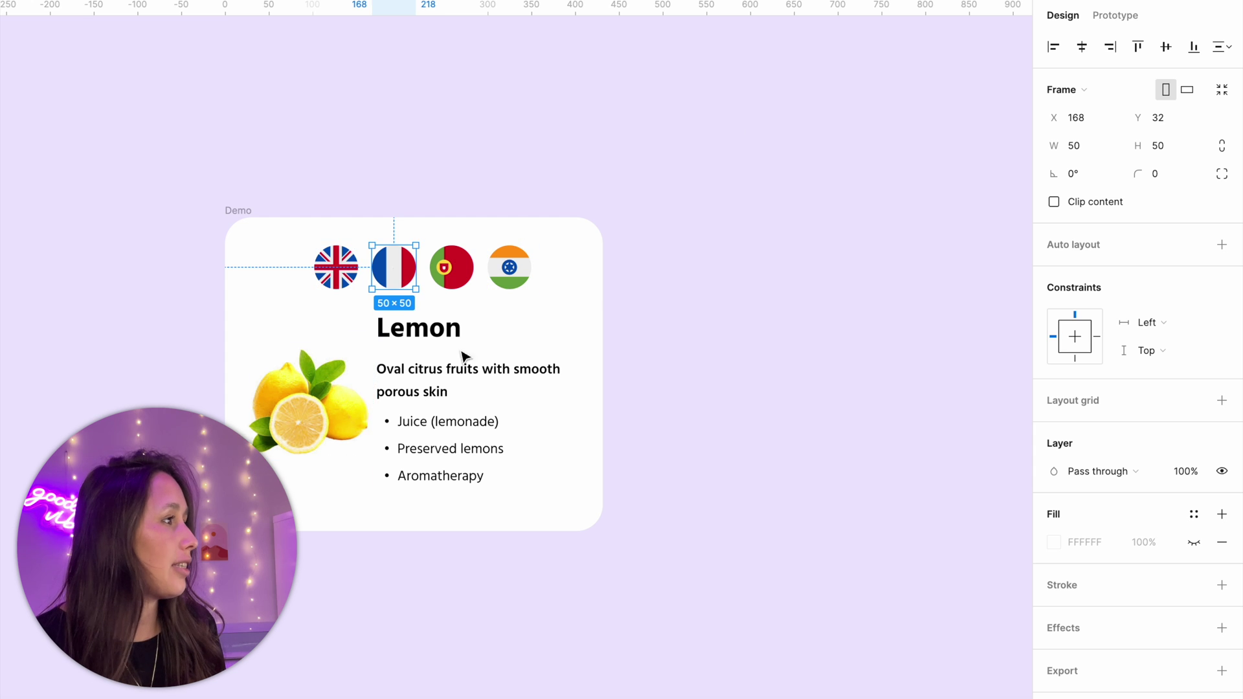
left_click(1139, 15)
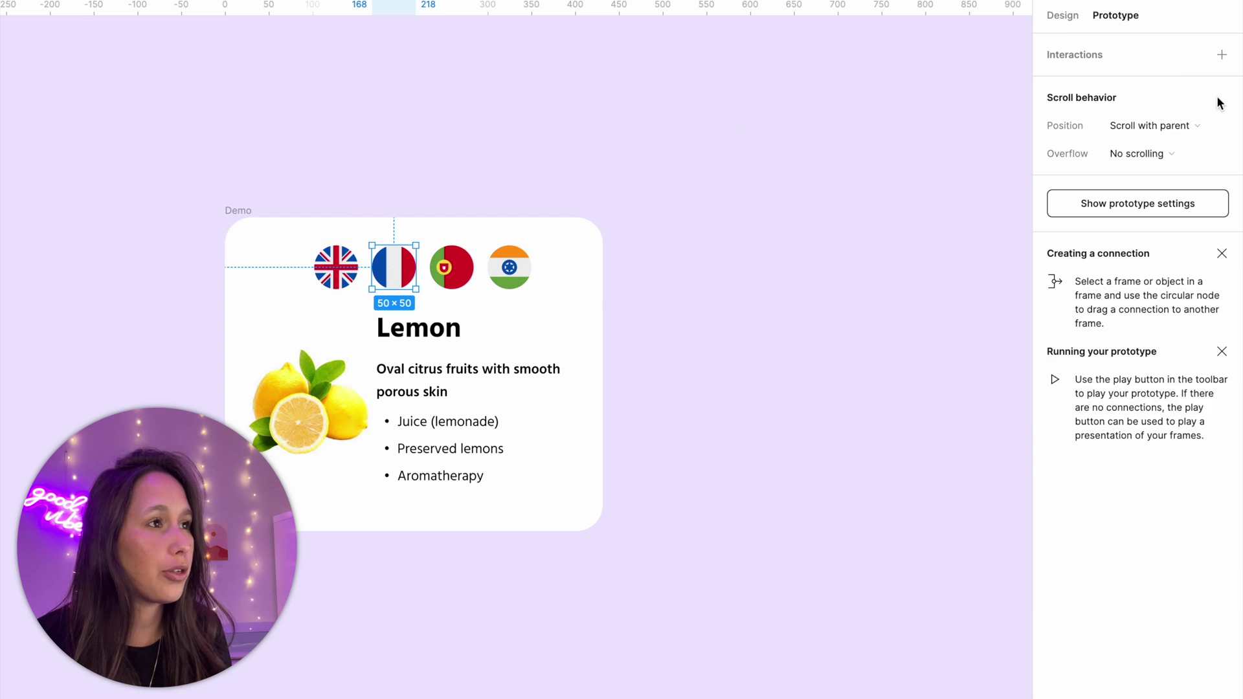
left_click(1222, 54)
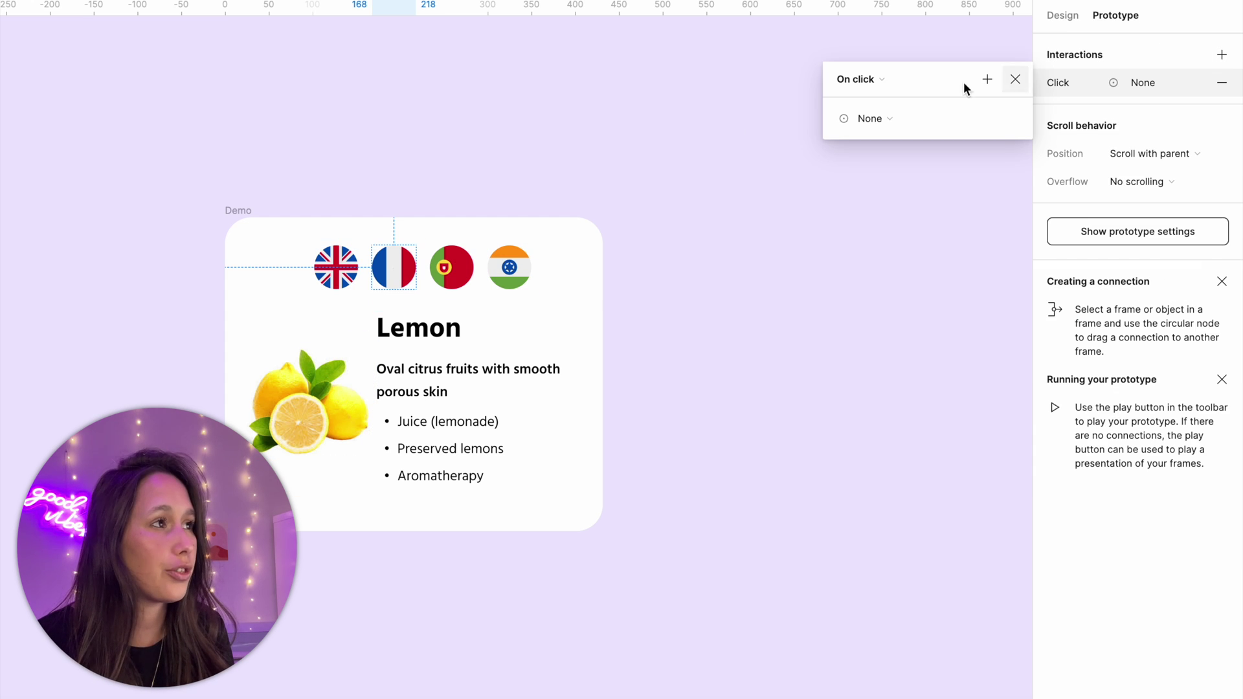
left_click(877, 119)
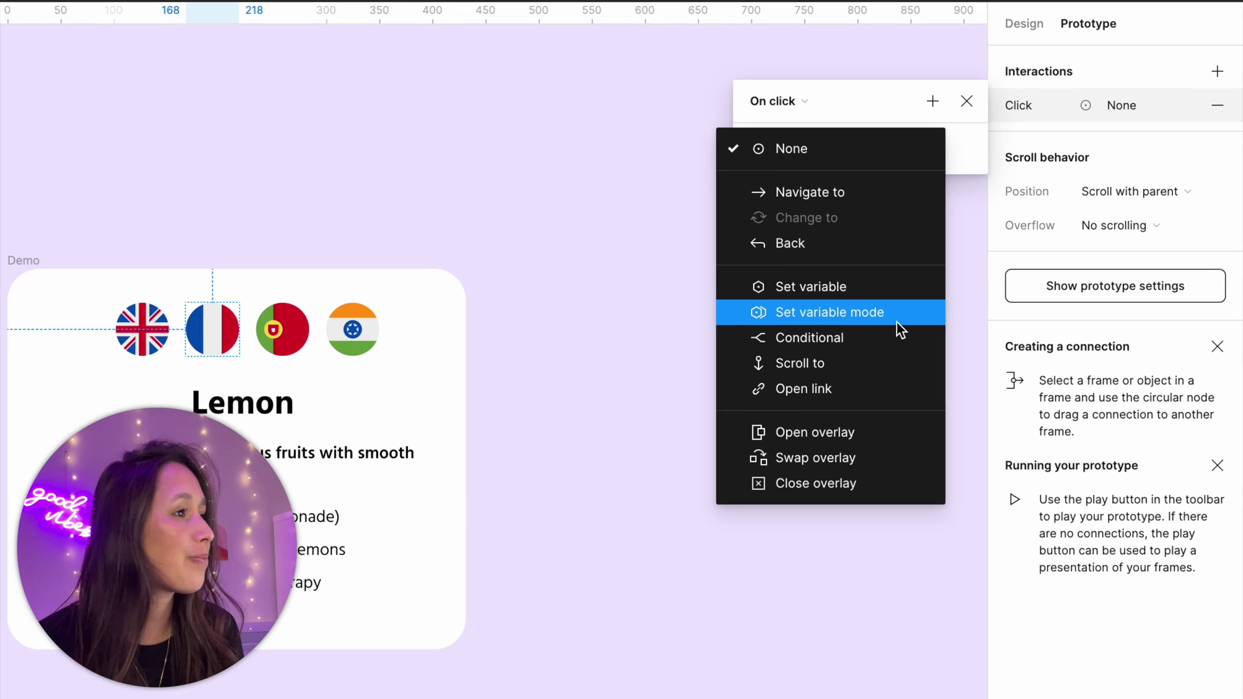
left_click(896, 322)
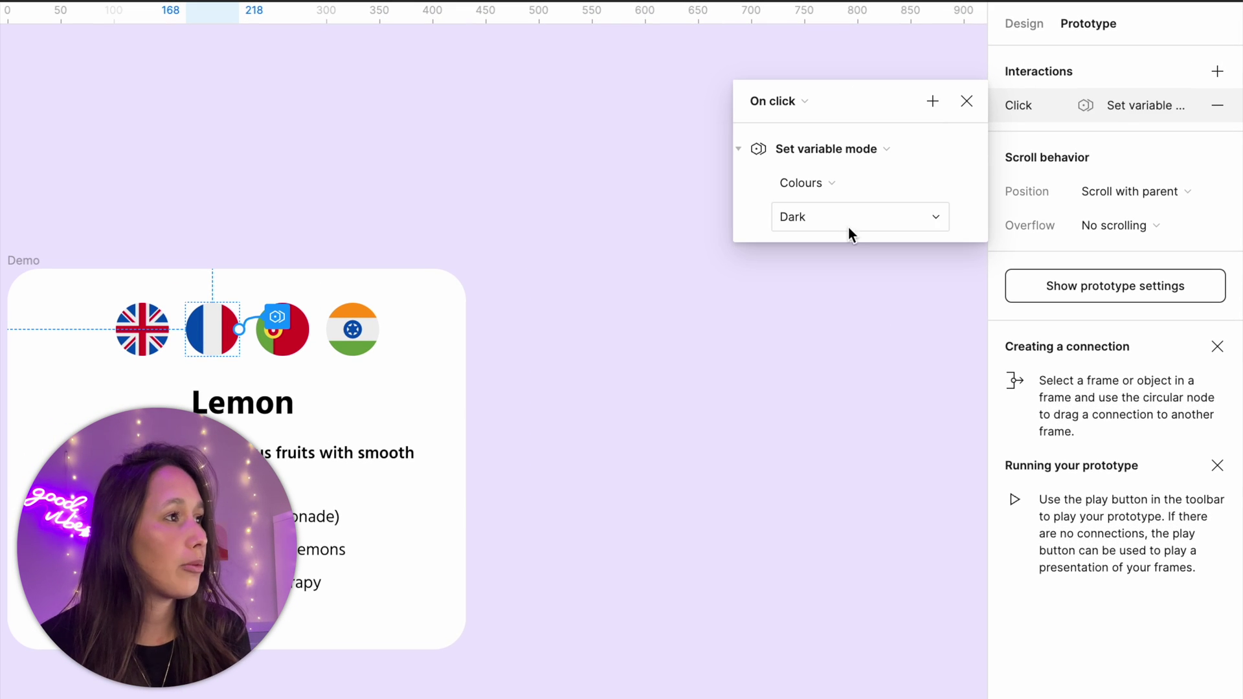
left_click(846, 200)
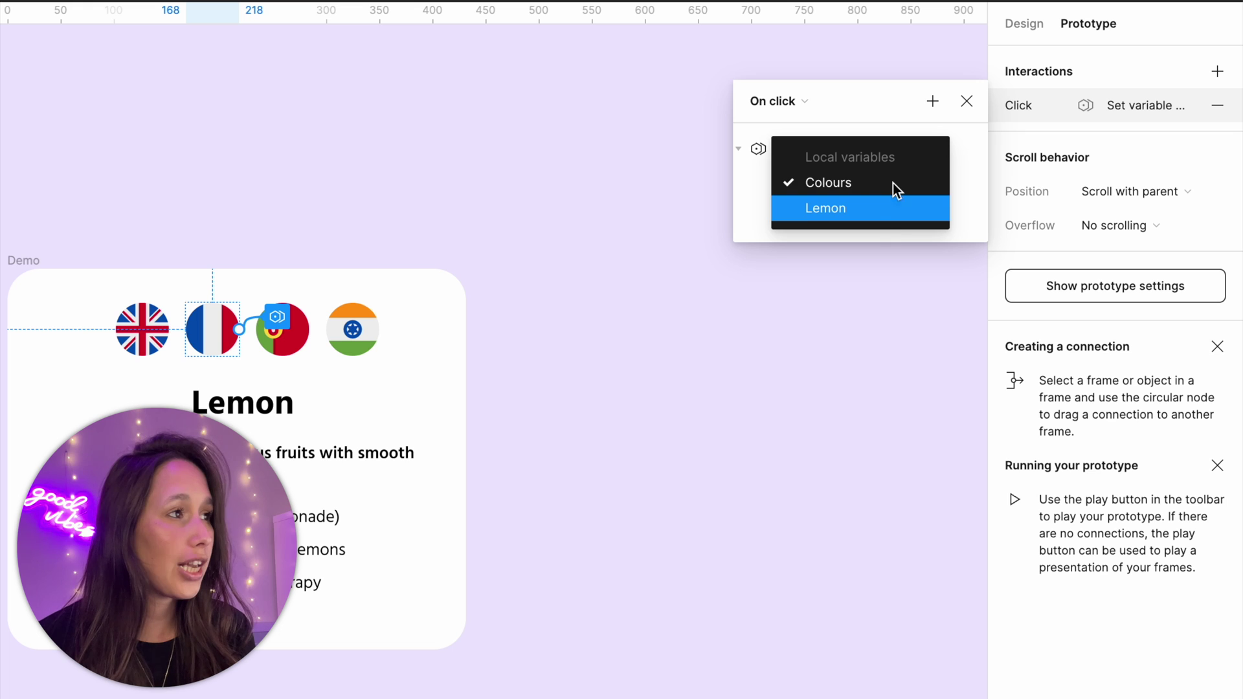
left_click(888, 219)
left_click(853, 213)
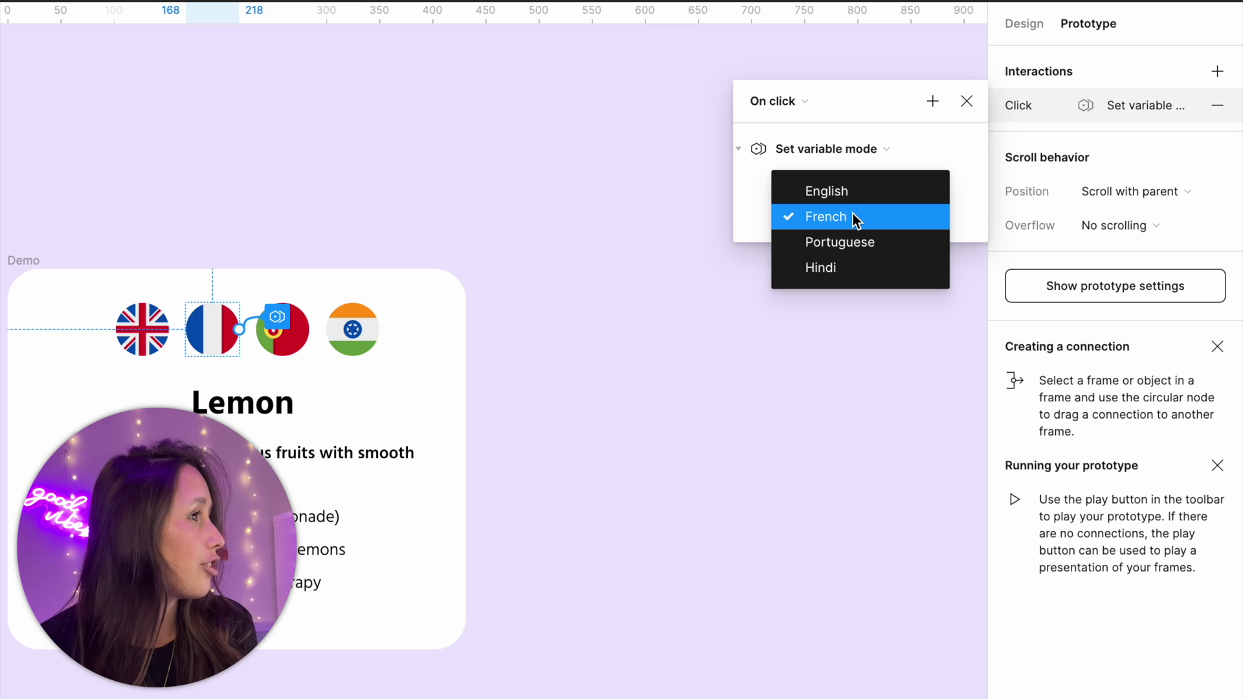
left_click(853, 218)
left_click(761, 330)
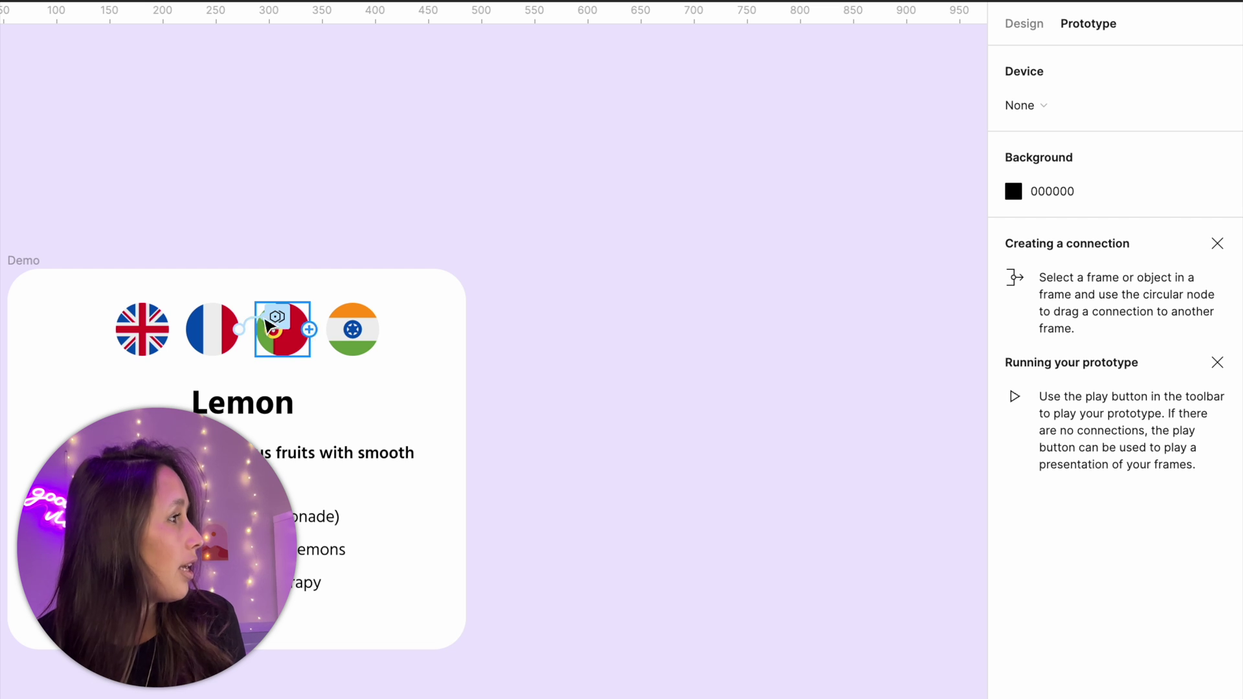
- Give the Portugal flag an On click action setting the Lemon mode to Portuguese
left_click(311, 342)
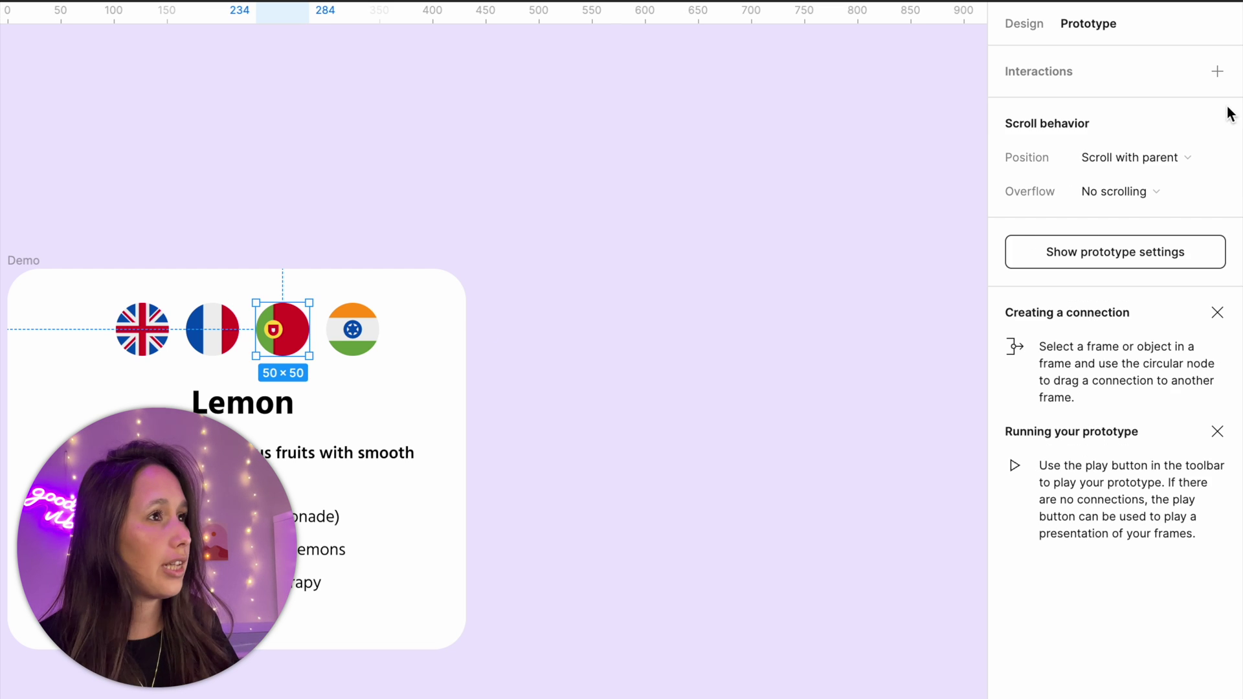
left_click(1217, 71)
left_click(827, 158)
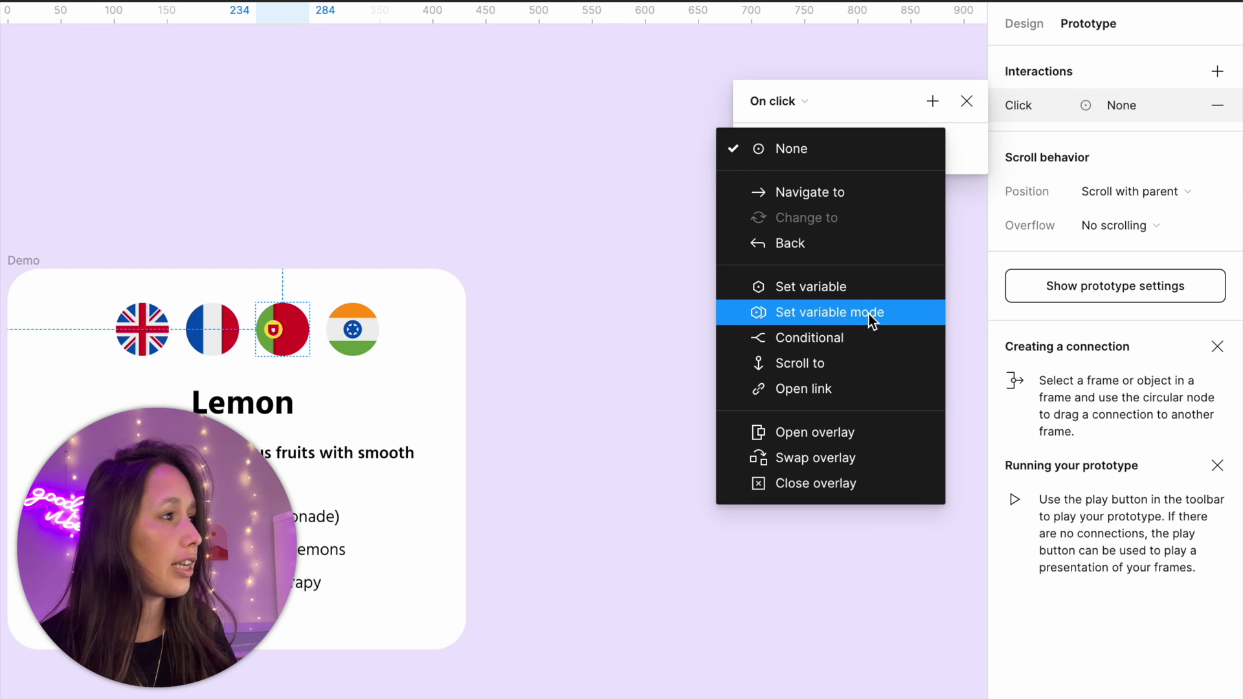
left_click(868, 314)
left_click(845, 222)
left_click(844, 222)
left_click(842, 181)
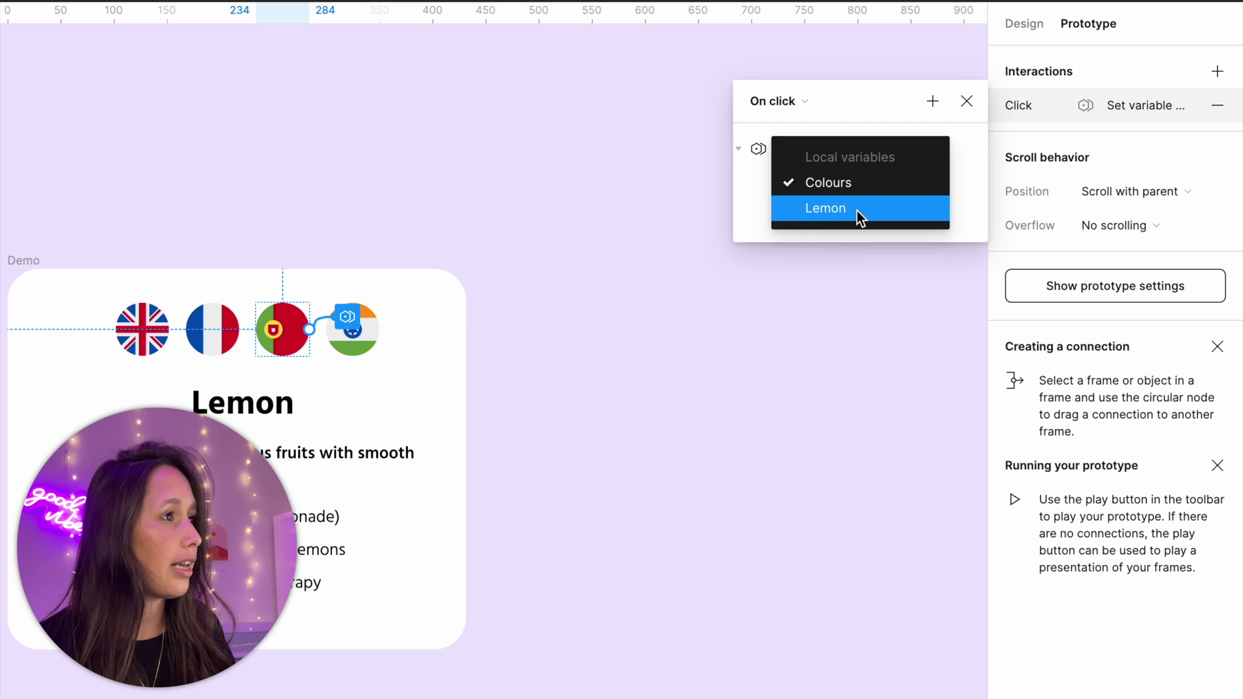
left_click(857, 211)
- Give the India flag an On click action setting the Lemon mode to Hindi
left_click(821, 217)
left_click(841, 244)
left_click(353, 329)
left_click(1217, 71)
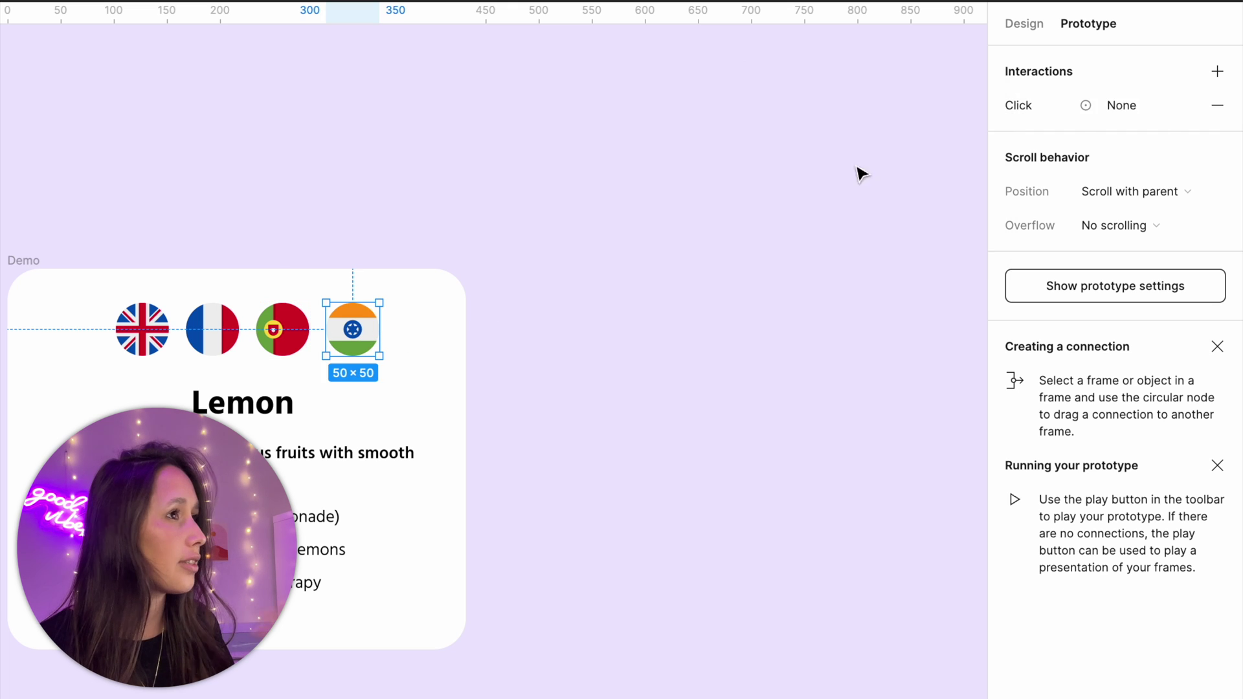
left_click(835, 158)
left_click(842, 319)
left_click(842, 191)
left_click(834, 217)
- Give the UK flag an On click action setting the Lemon mode to English
left_click(142, 329)
left_click(1217, 71)
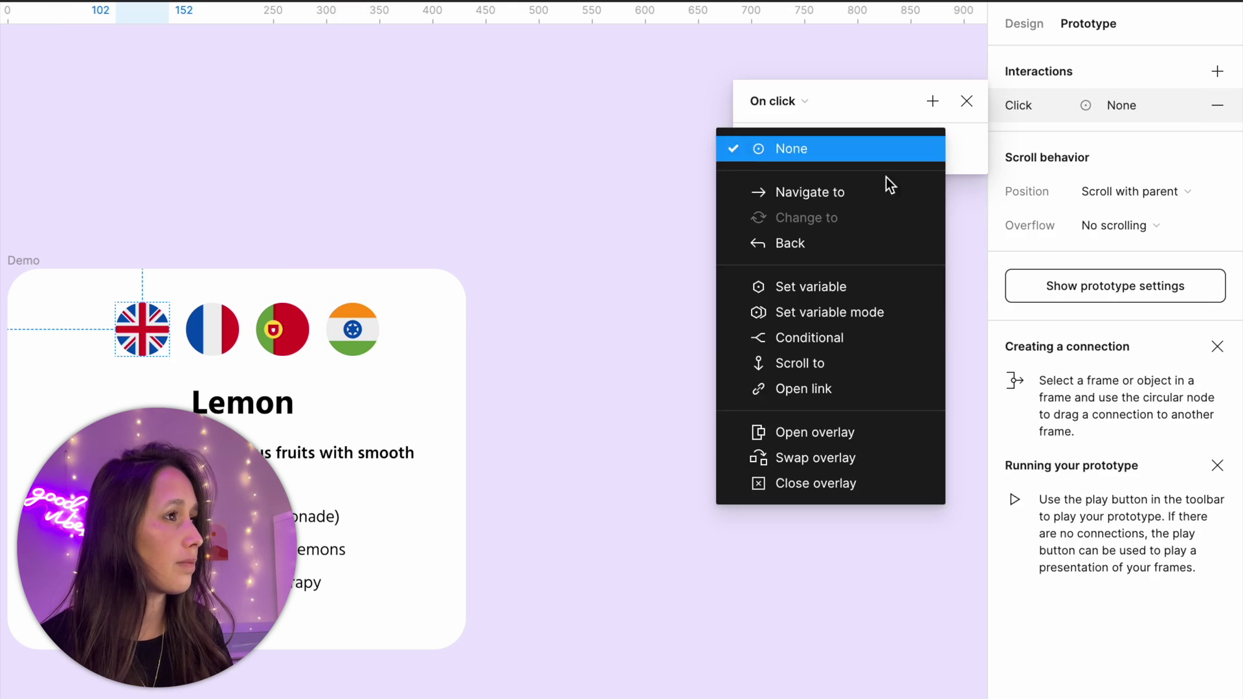
left_click(842, 311)
left_click(842, 191)
left_click(824, 216)
left_click(561, 184)
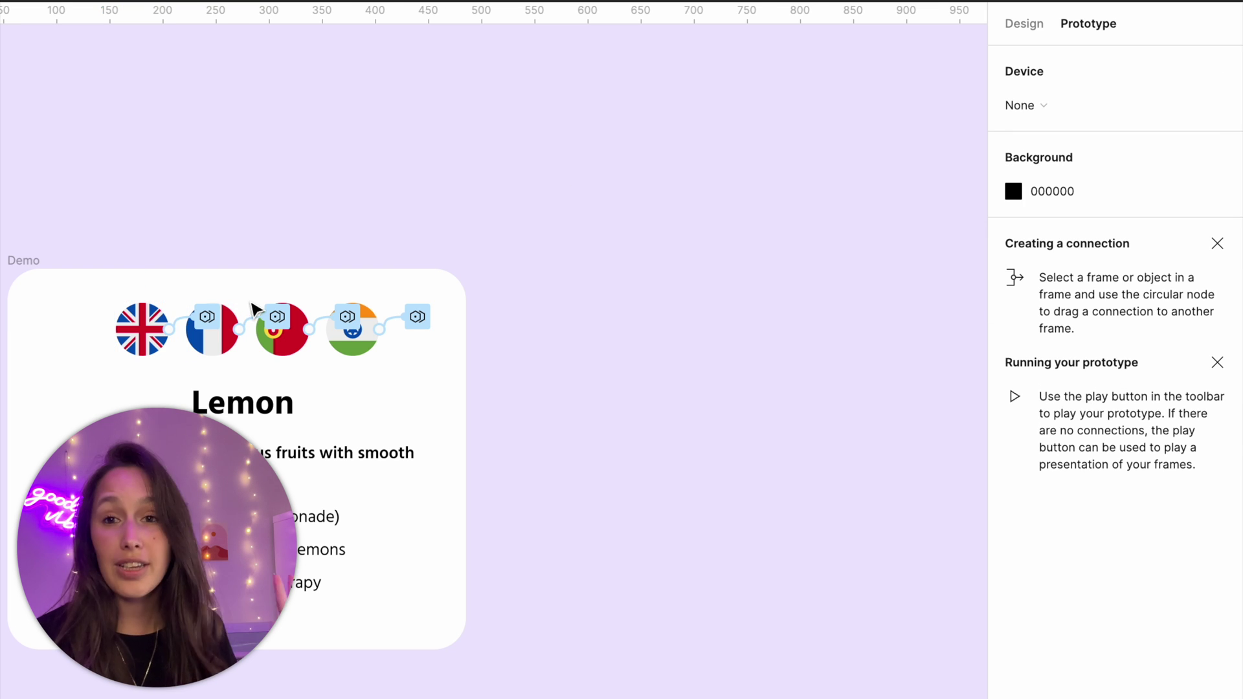
left_click(36, 261)
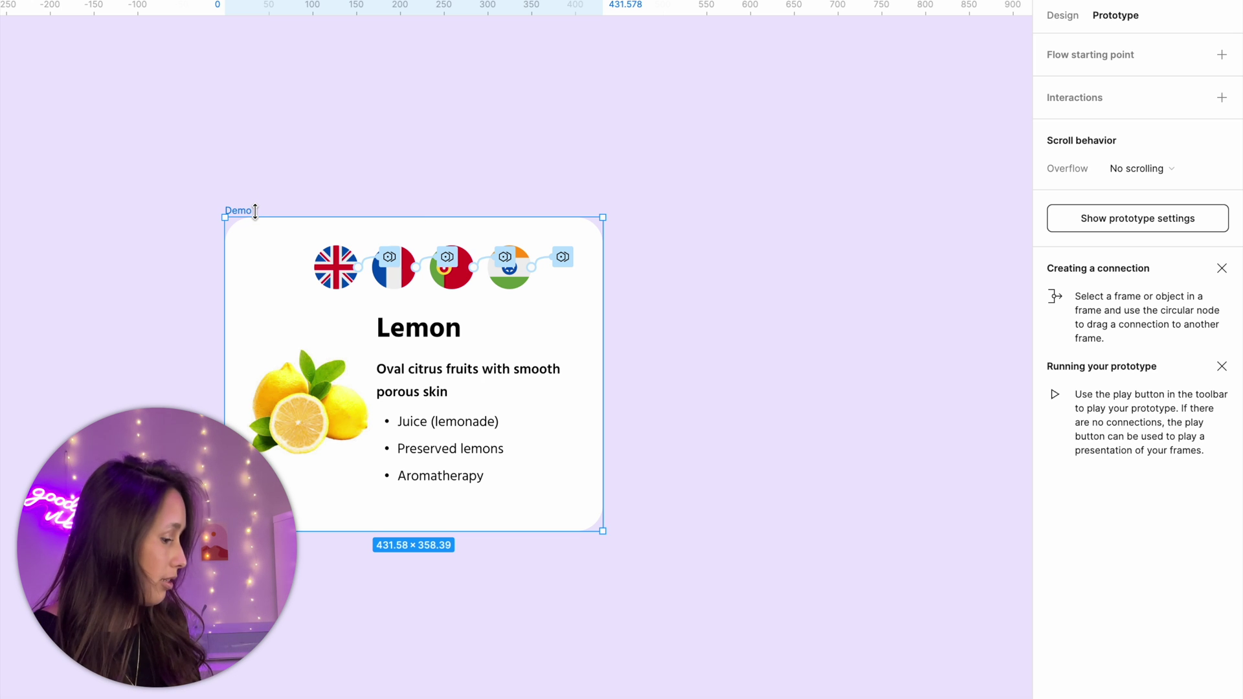
- Preview the Demo card beside it, testing Portuguese, Hindi, French and English flags, then select the heading
key("shift+space")
left_click_drag(9, 28, 835, 92)
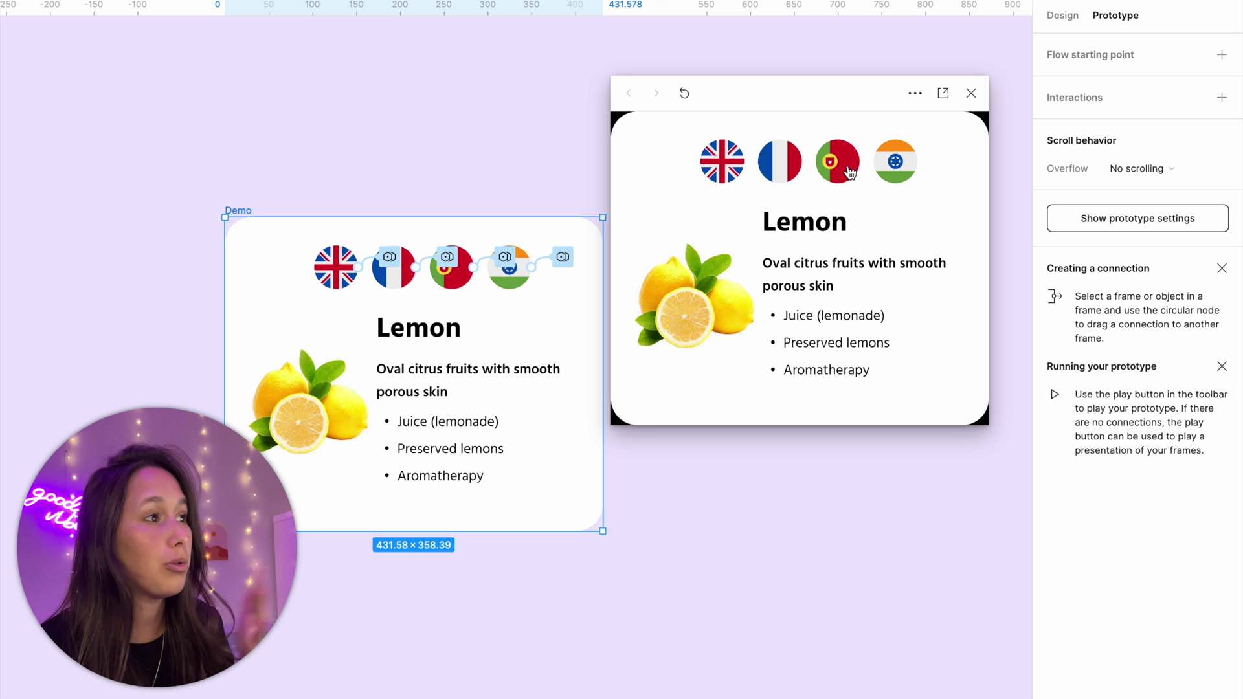
left_click(849, 173)
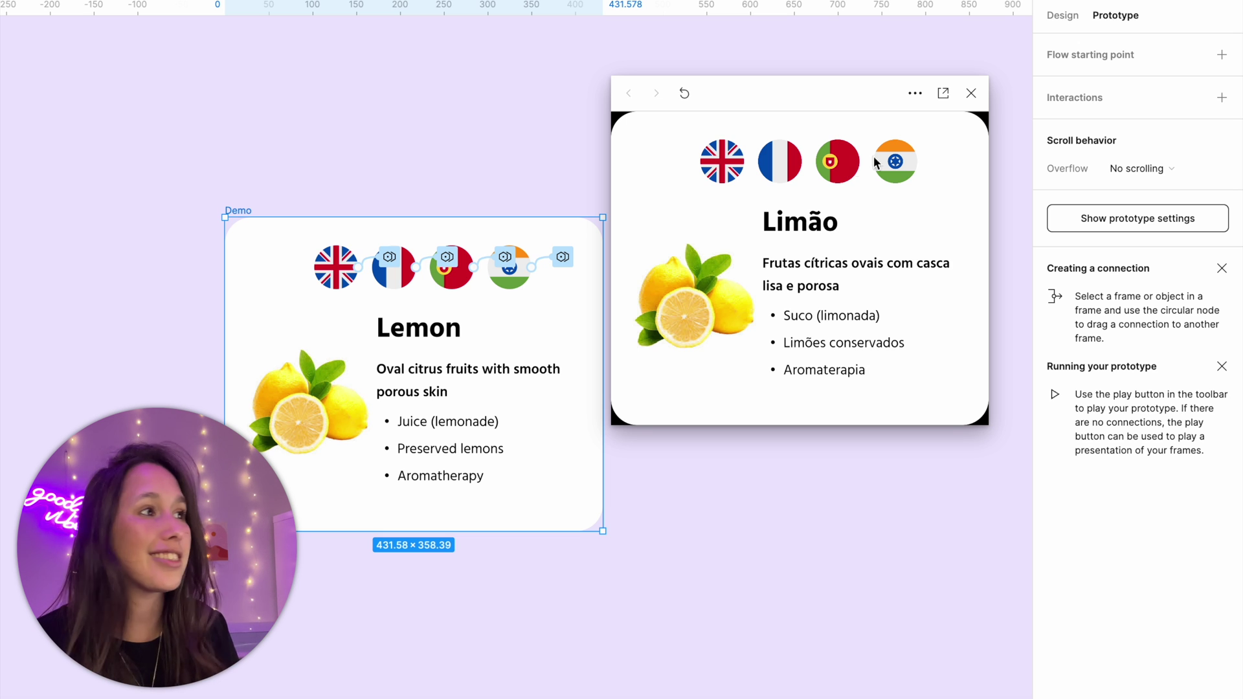
left_click(898, 164)
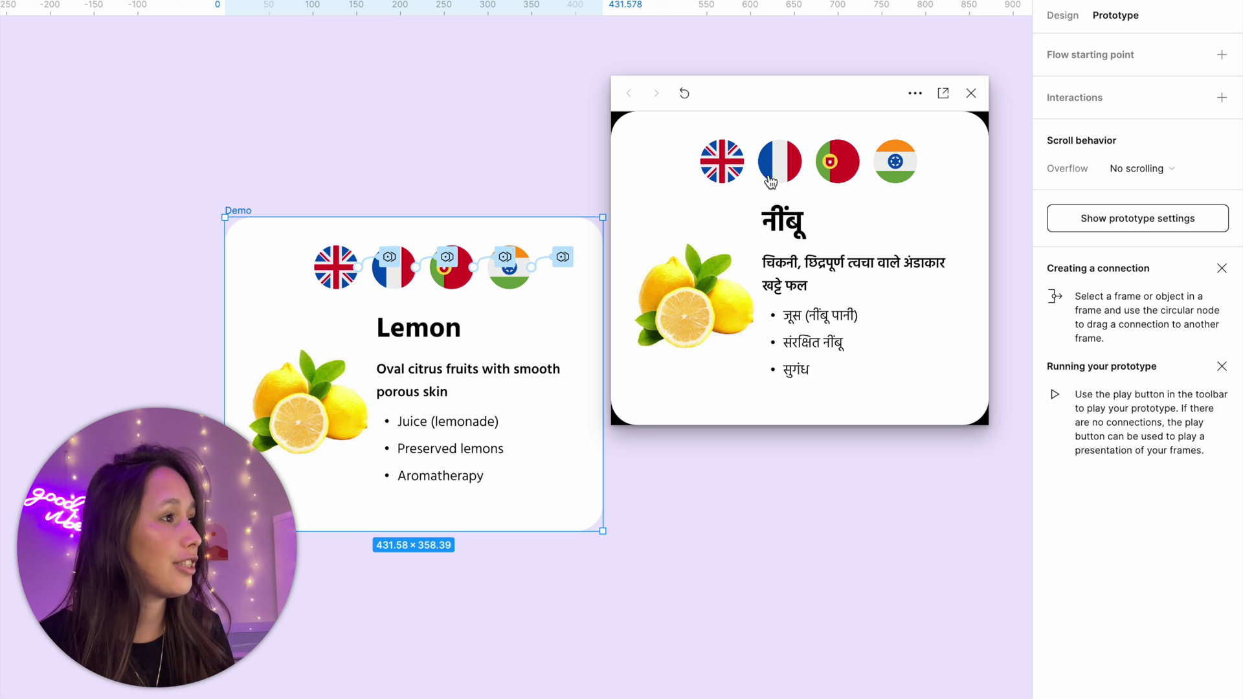
left_click(770, 179)
left_click(712, 171)
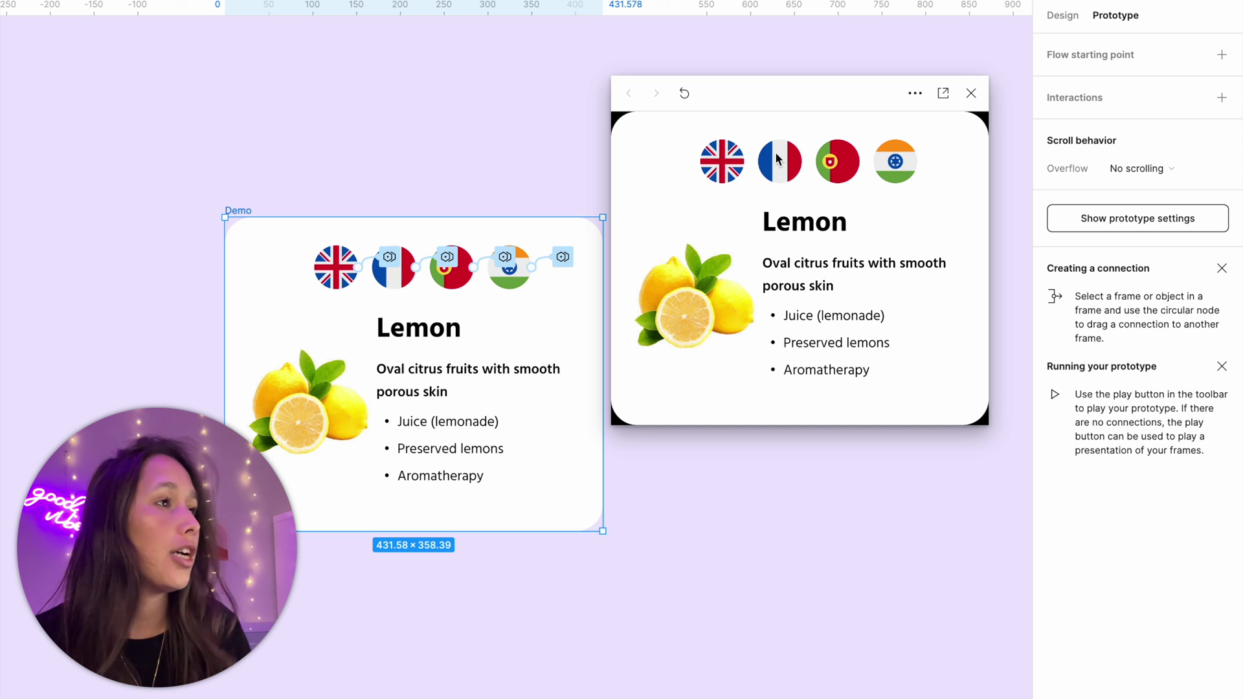
double_click(421, 341)
left_click(421, 342)
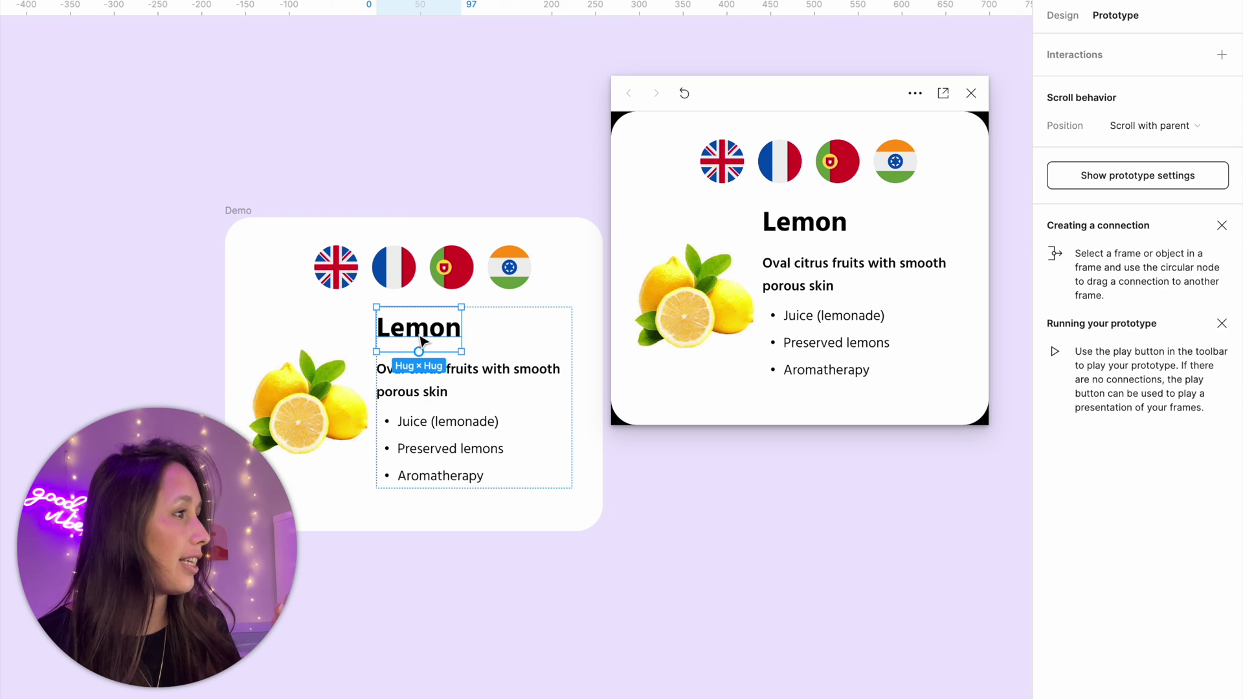
- Fix the Lemon heading's mode to English and test it with the Portuguese and Hindi flags
left_click(1064, 18)
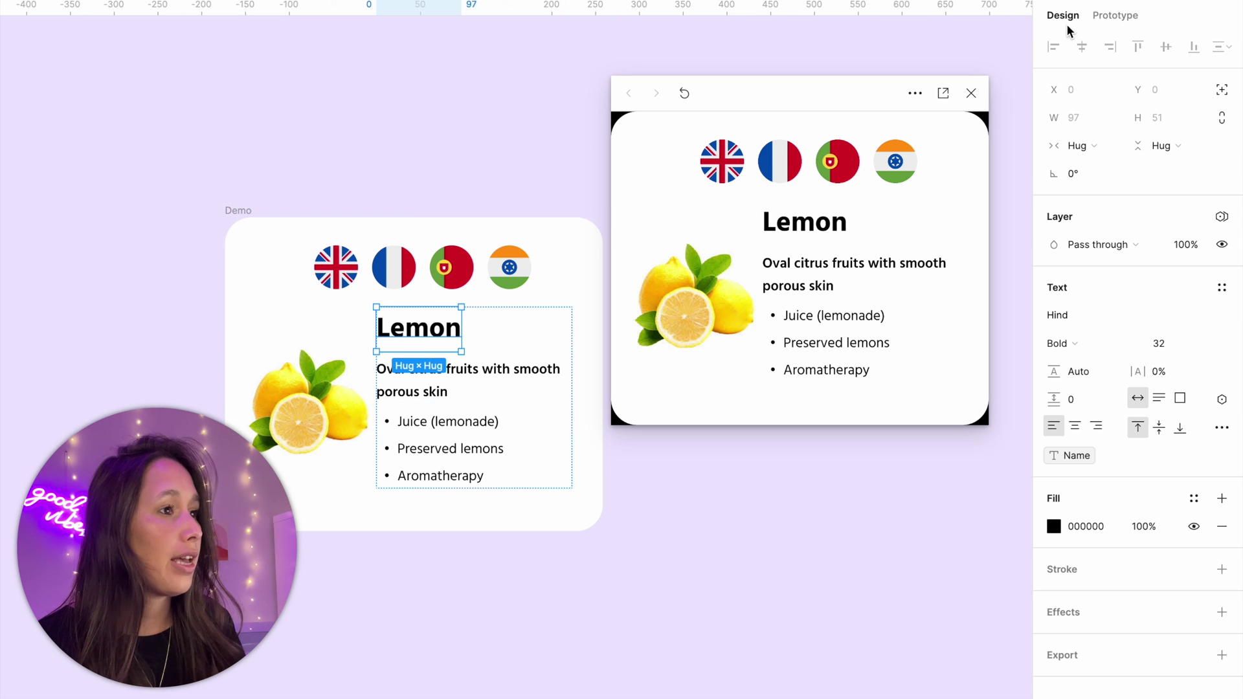
left_click(1222, 217)
mouse_move(1173, 272)
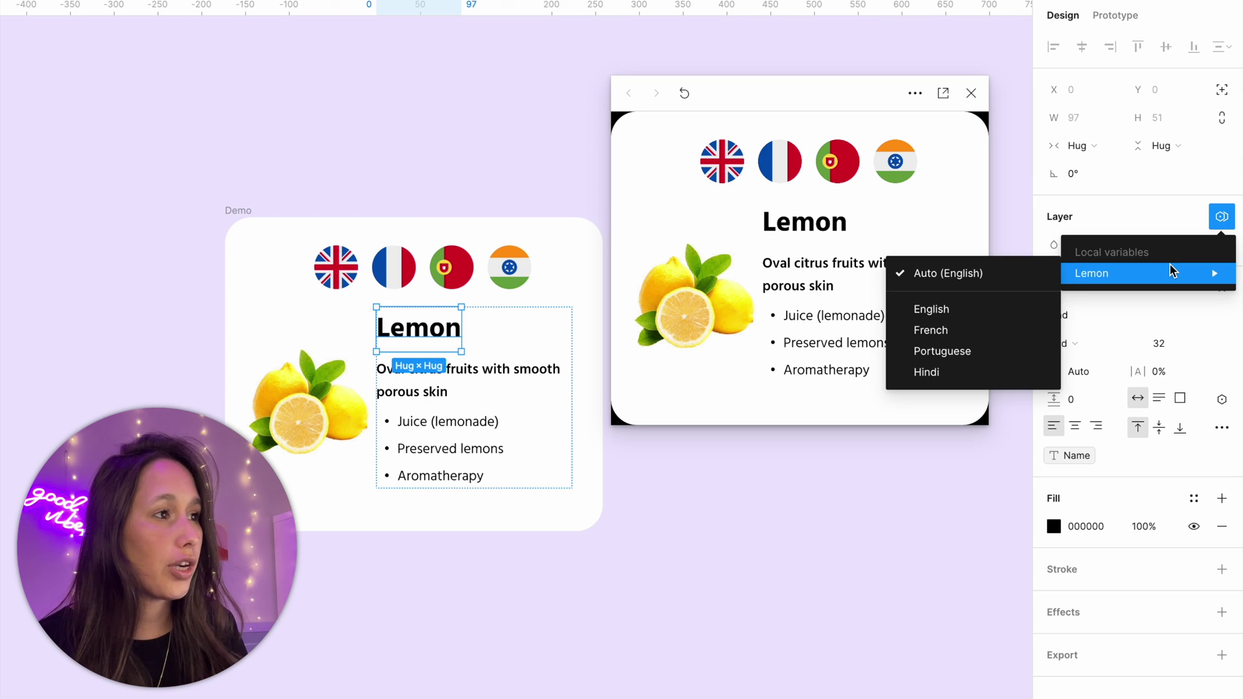
left_click(987, 310)
left_click(840, 170)
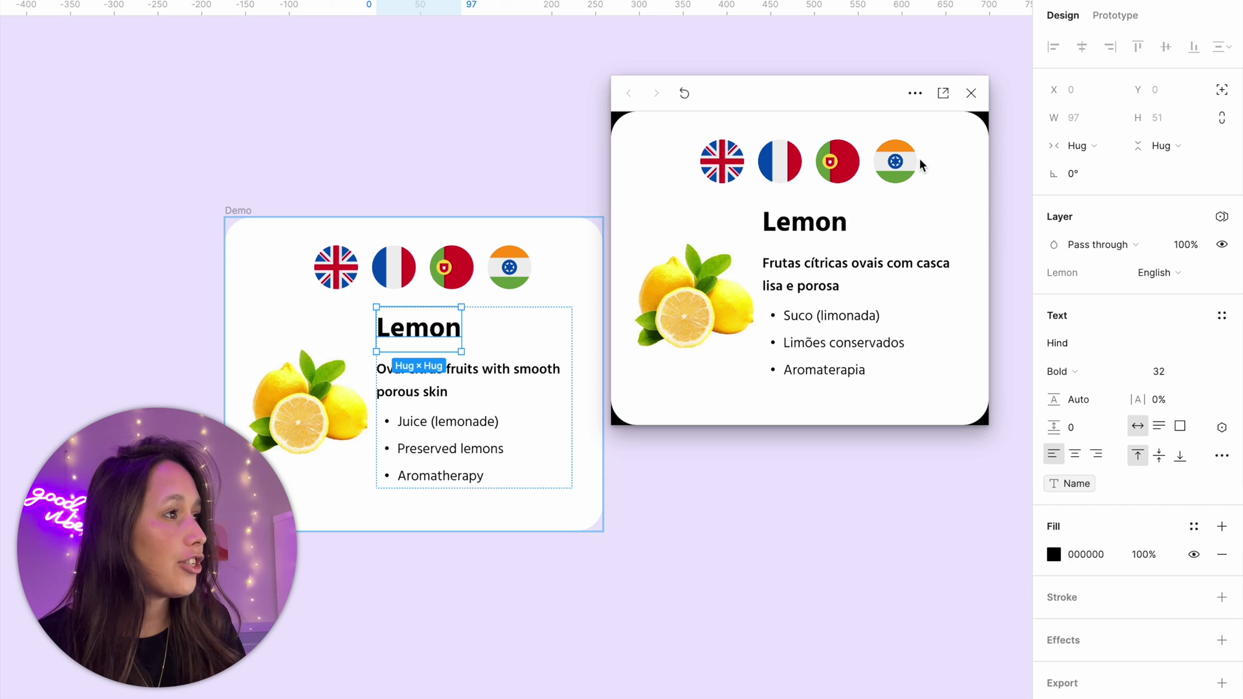
left_click(903, 165)
left_click(732, 173)
left_click(838, 165)
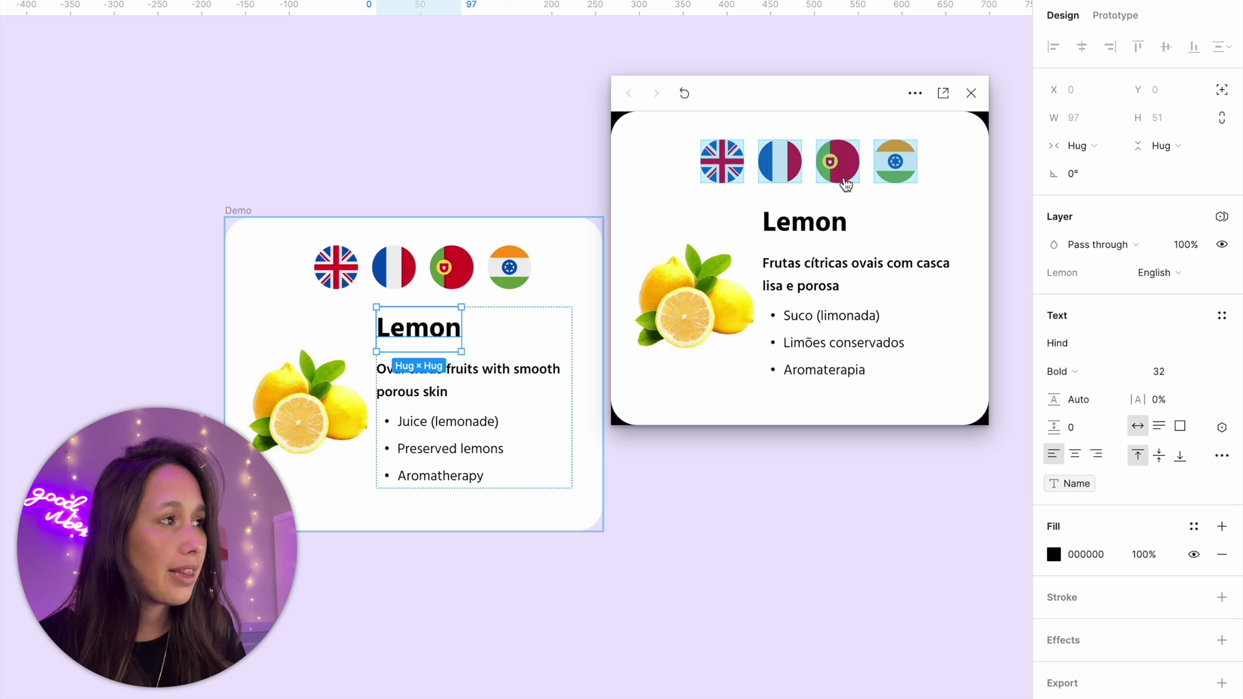
left_click(898, 174)
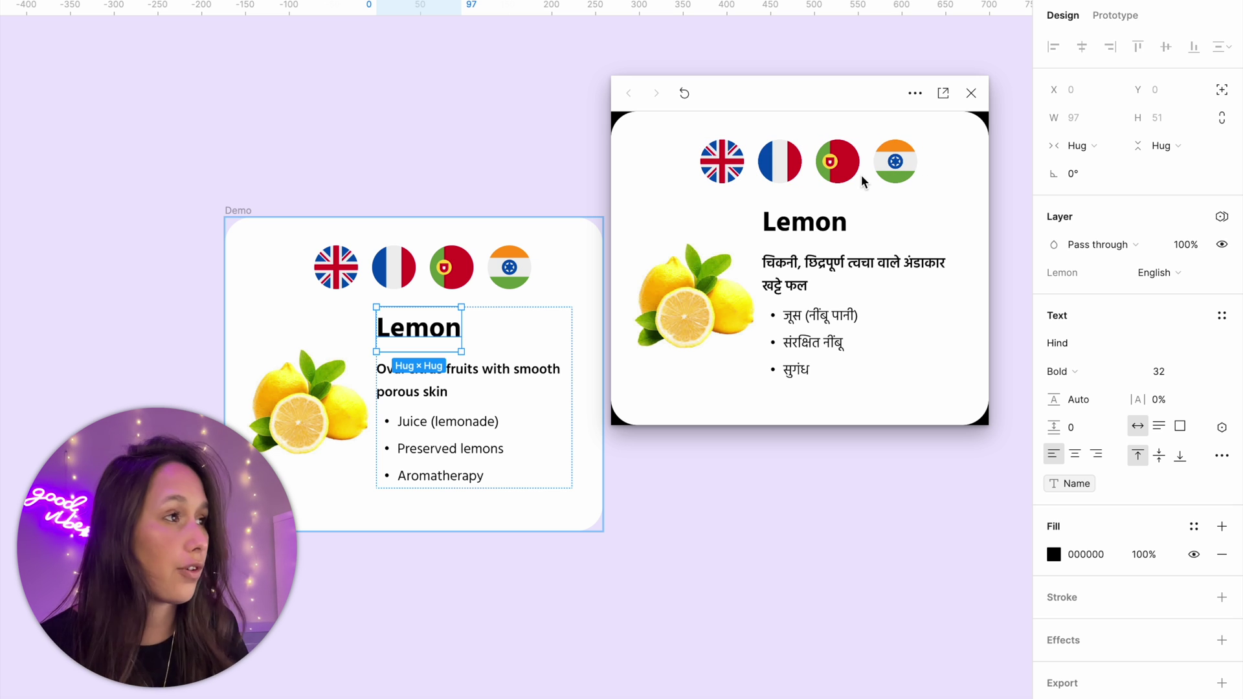
- Return the heading to Auto mode and confirm it translates with Hindi, Portuguese and French
left_click(1156, 275)
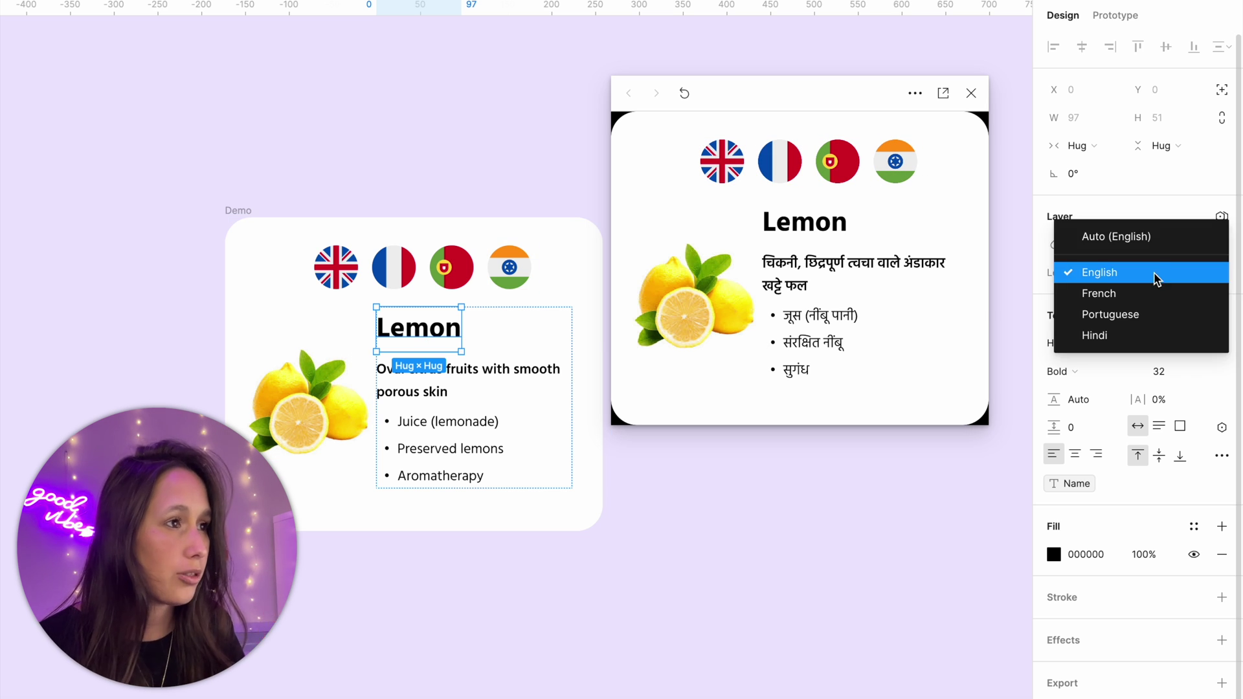
left_click(1152, 242)
left_click(238, 211)
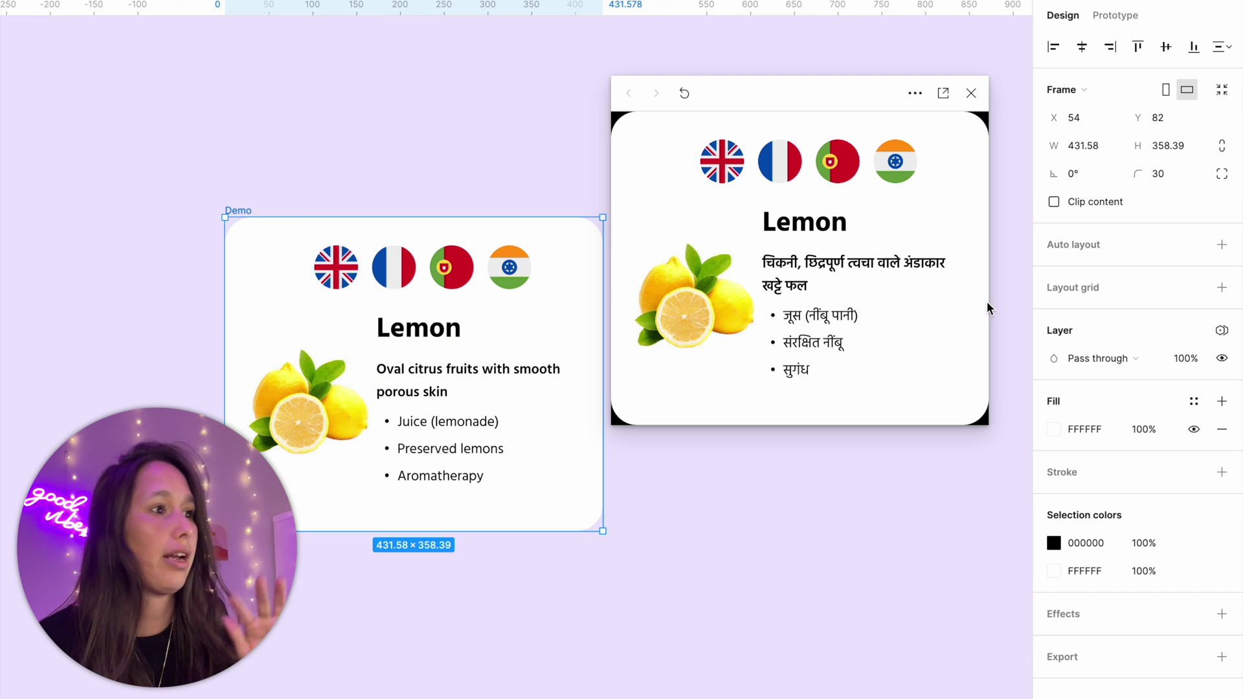
left_click(902, 161)
left_click(844, 166)
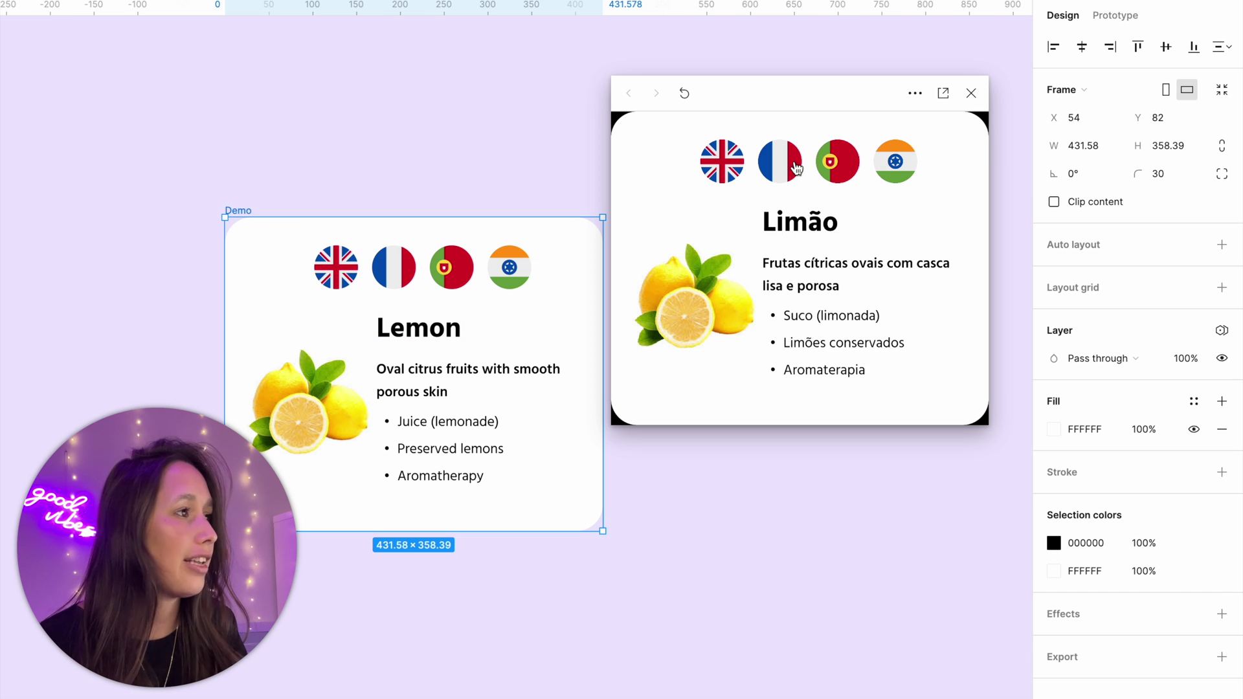
left_click(797, 168)
left_click(842, 174)
left_click(907, 184)
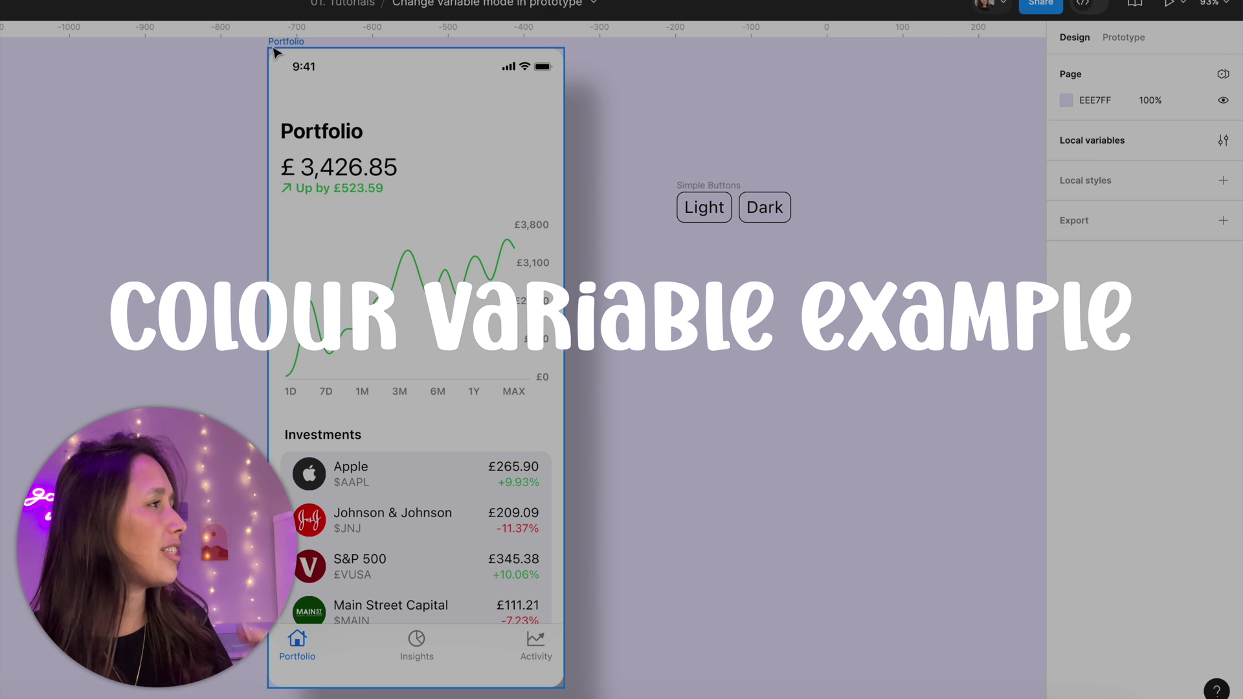
left_click(275, 43)
scroll(1159, 531, "down", 3)
left_click(1128, 513)
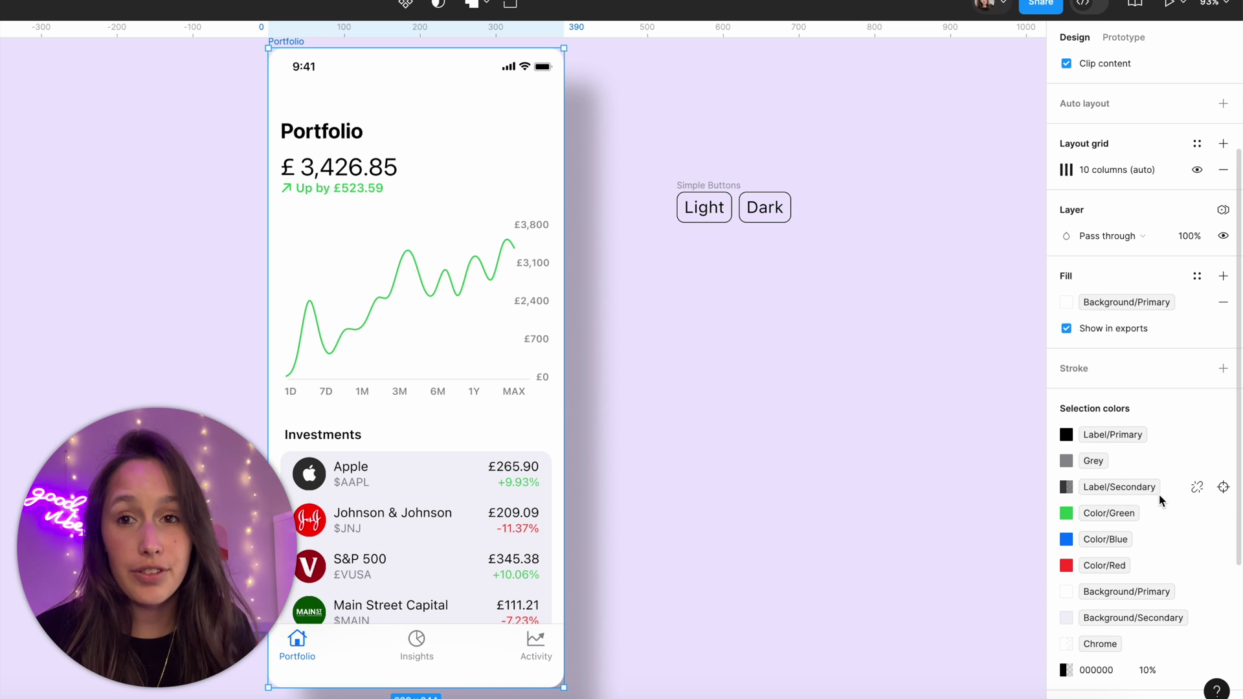
left_click(929, 392)
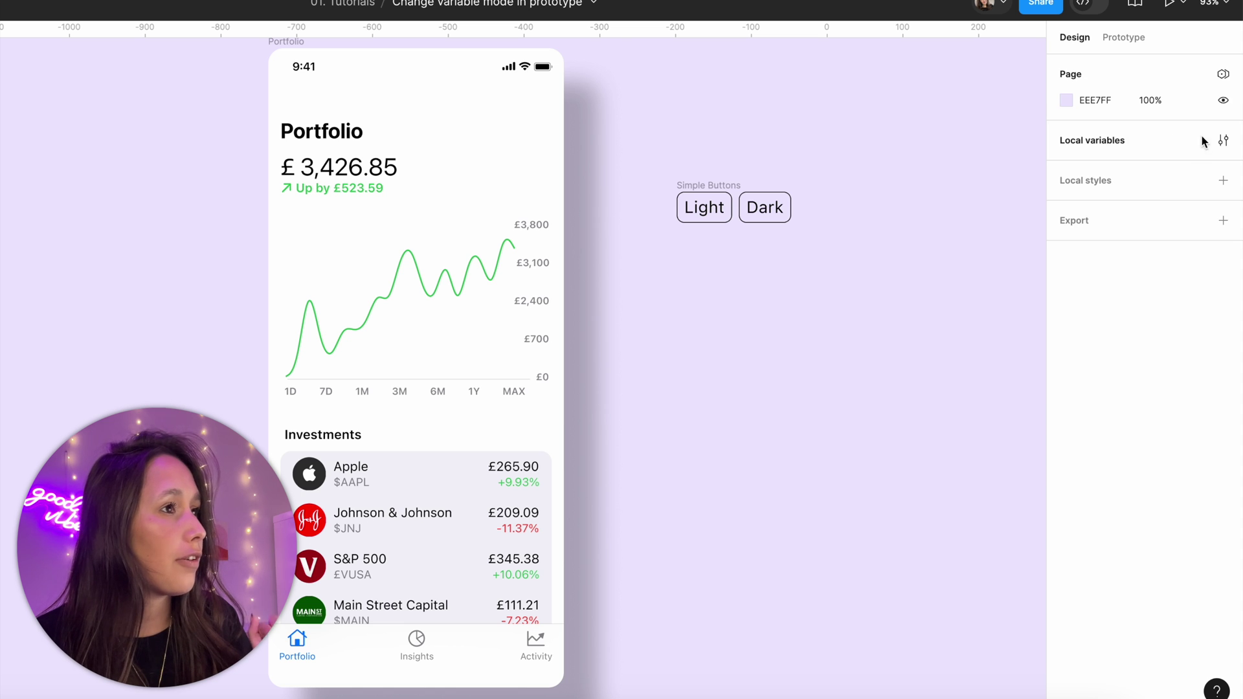
left_click(1223, 141)
left_click(345, 74)
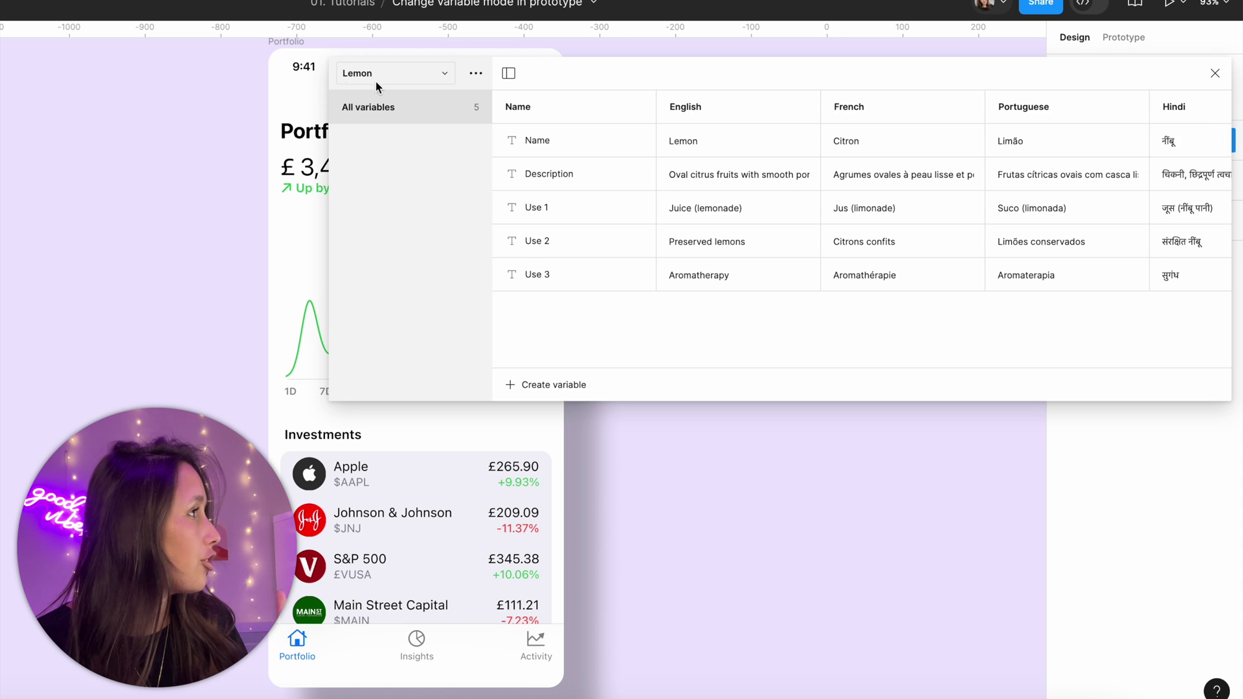
left_click(379, 77)
left_click(387, 53)
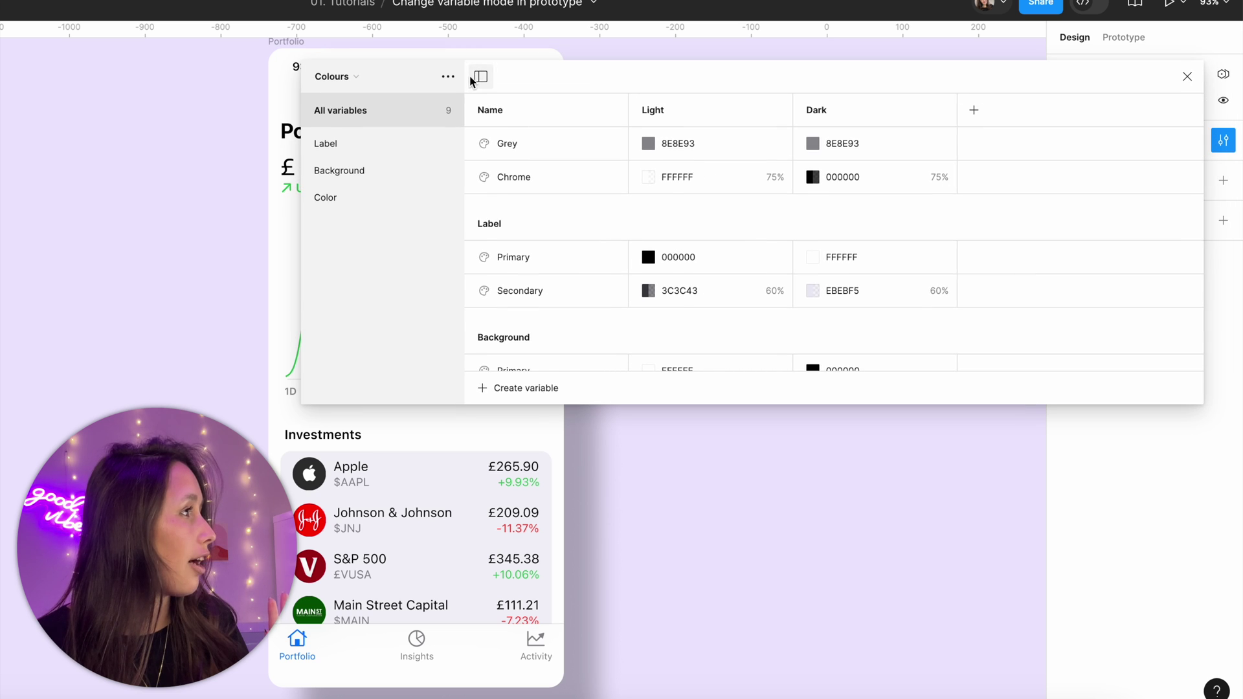
left_click(481, 77)
left_click_drag(778, 412, 799, 560)
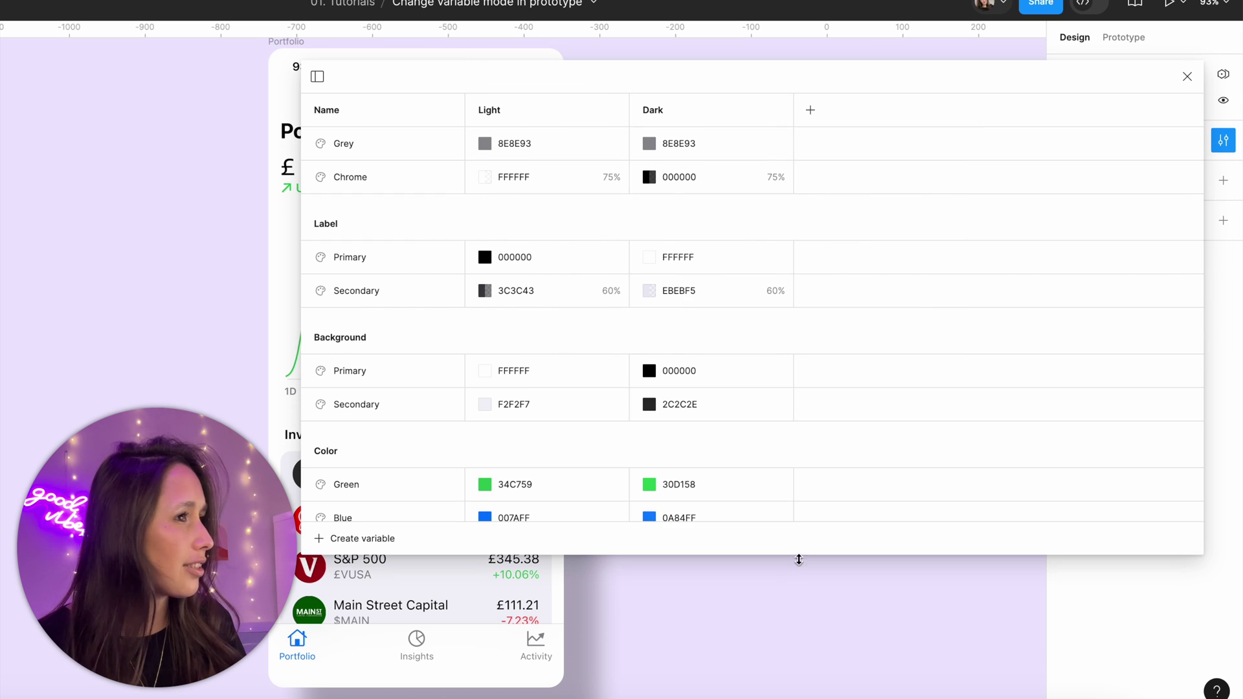
left_click_drag(1199, 293, 850, 294)
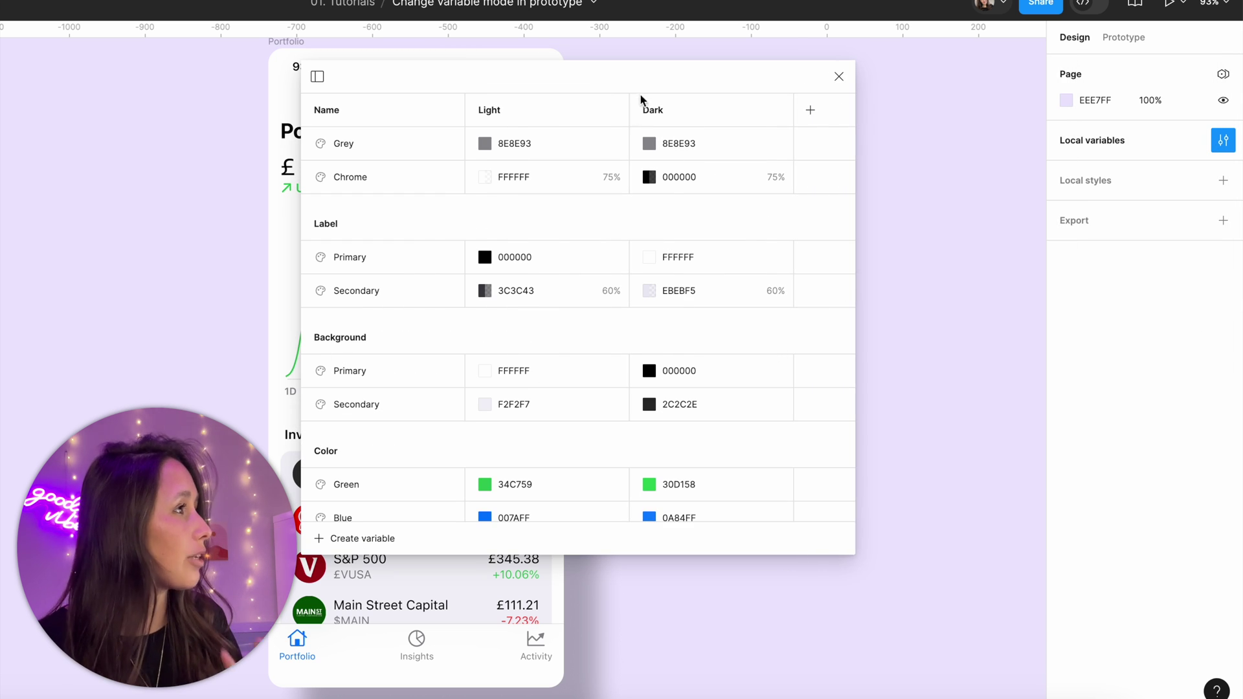
left_click_drag(653, 54, 849, 36)
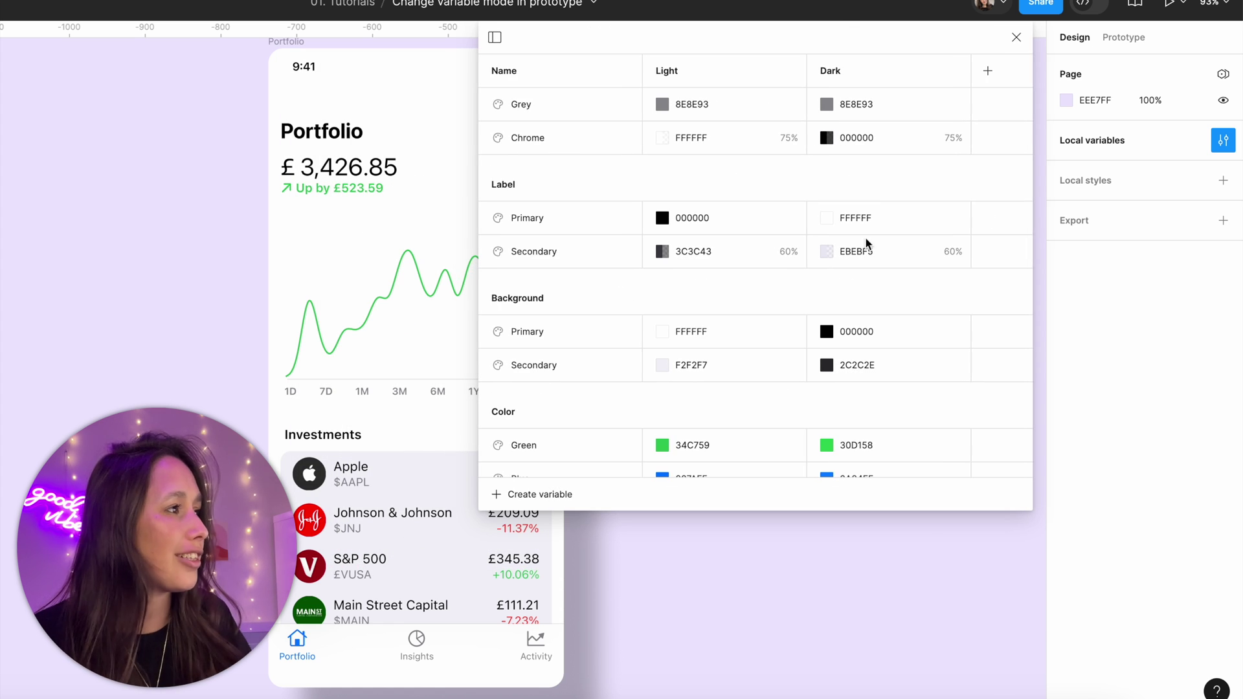
scroll(858, 246, "down", 2)
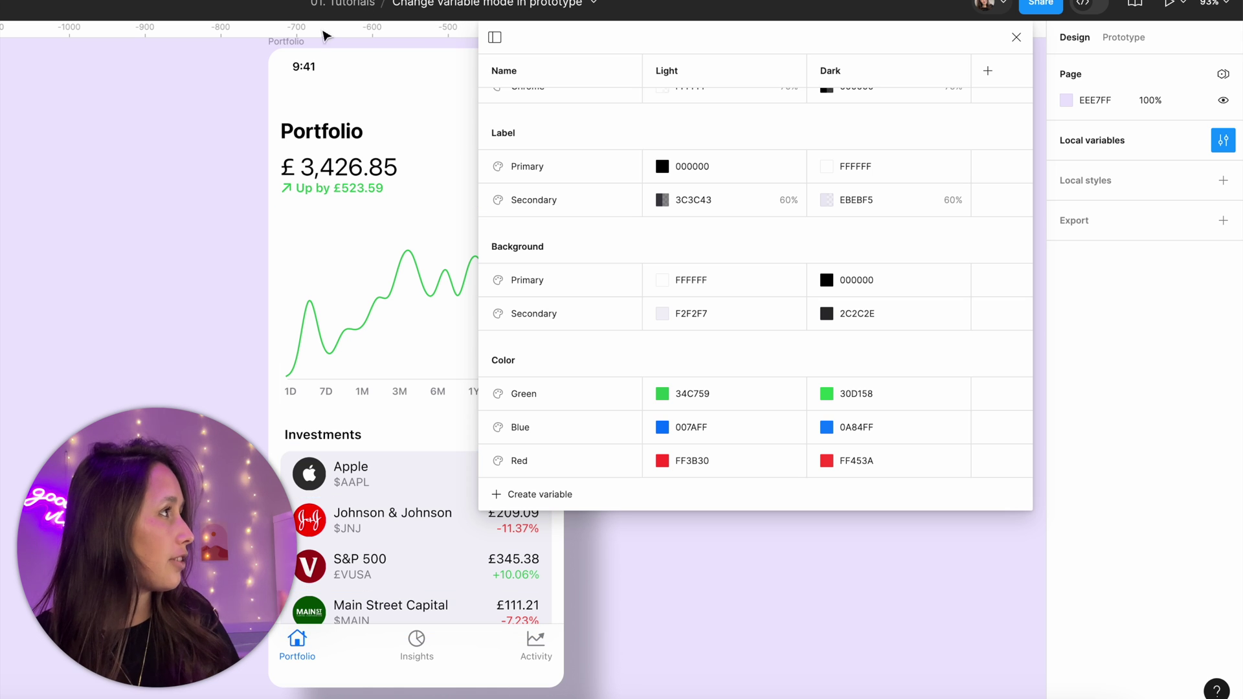
left_click(1016, 37)
left_click(291, 41)
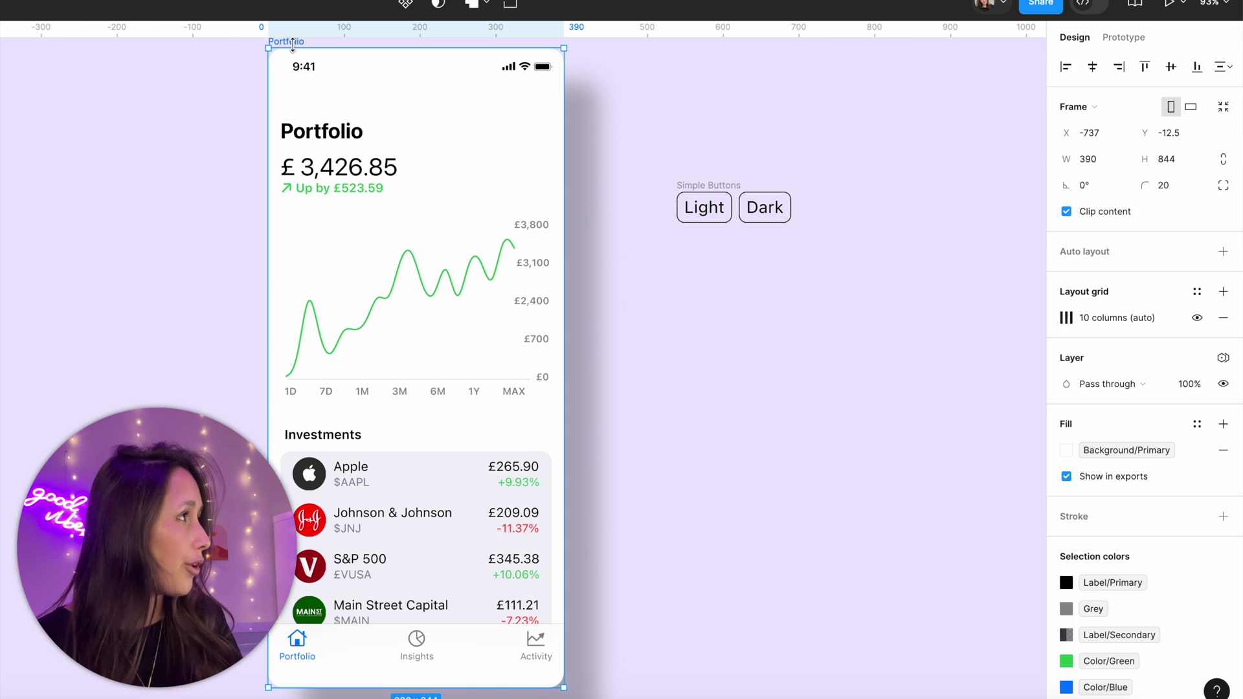
- Set the Portfolio frame's Colours variable mode to Dark
left_click(1224, 358)
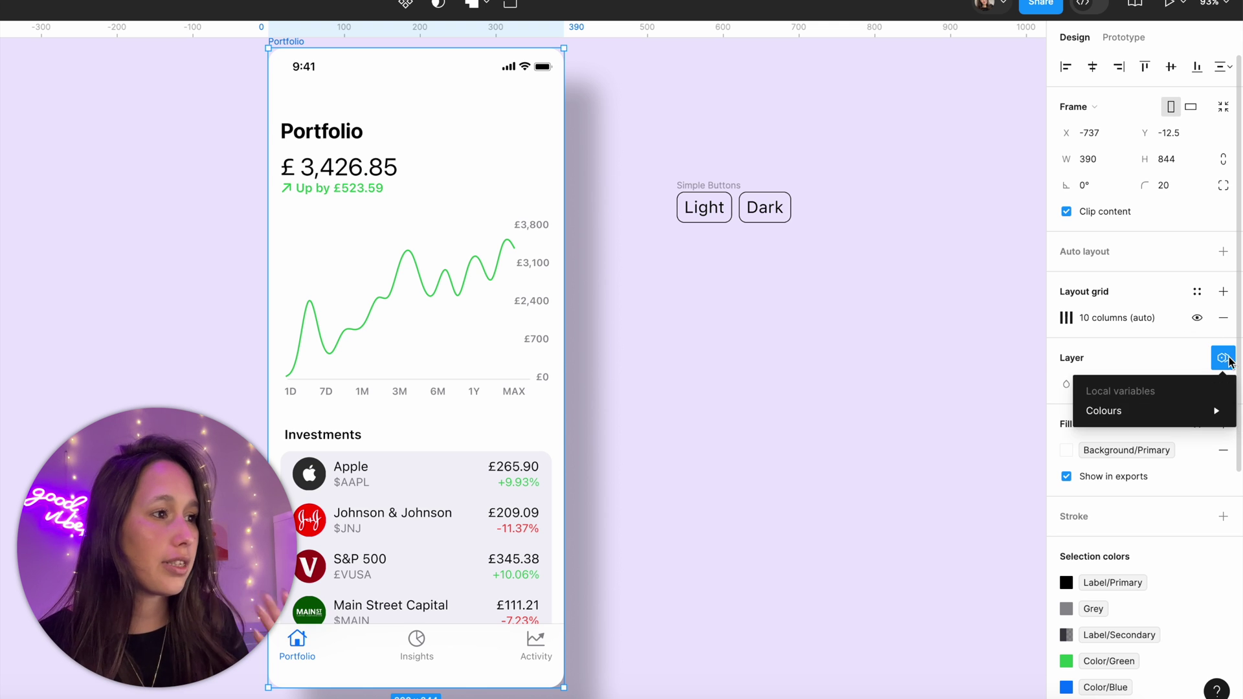
mouse_move(1195, 402)
left_click(1017, 465)
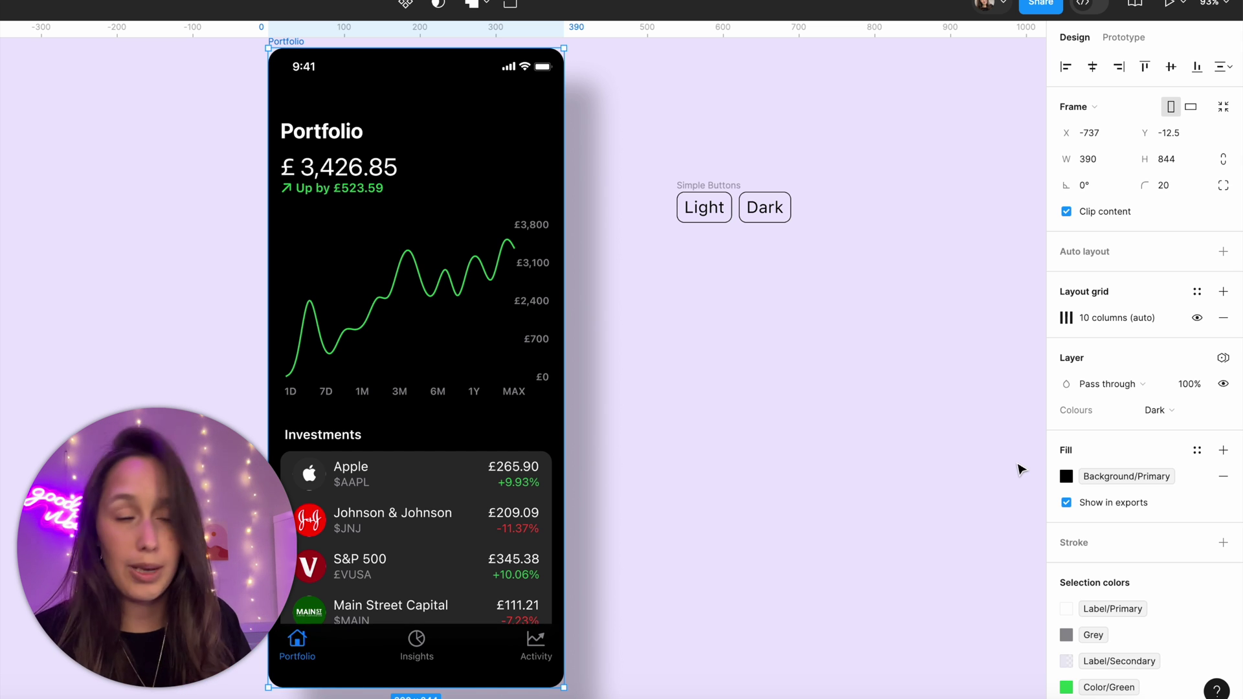
left_click(1156, 410)
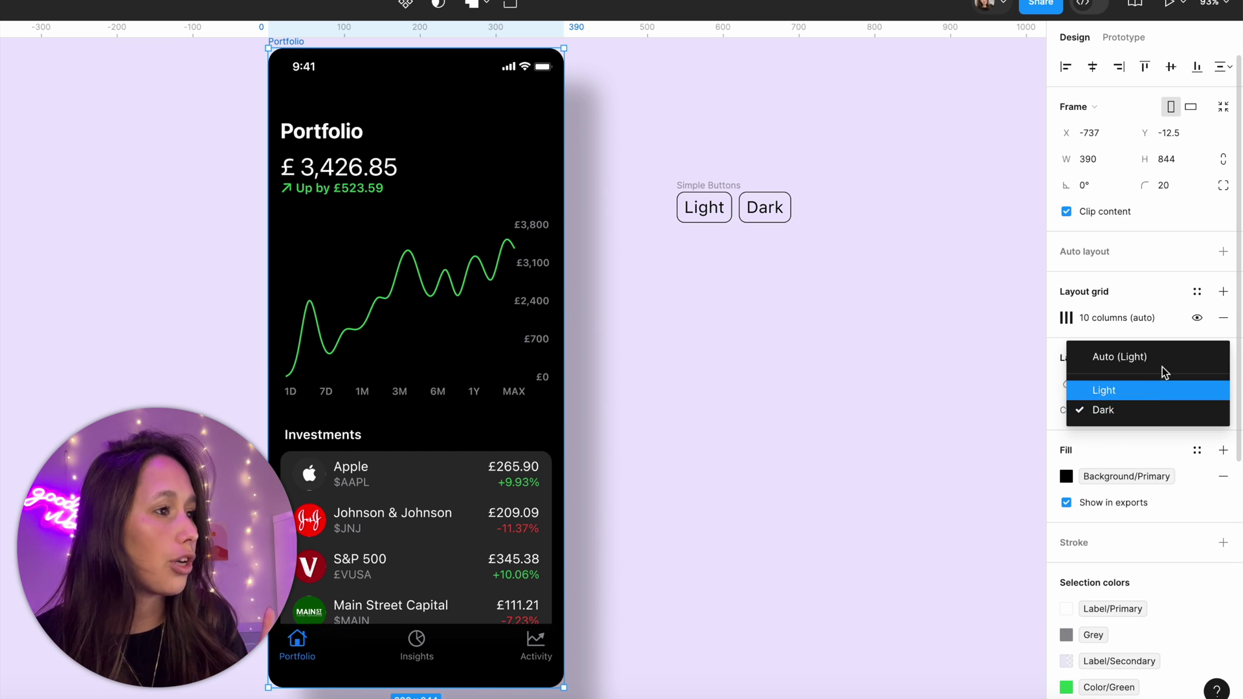
- Reset the frame's Colours mode to Auto (Light) and place the Light and Dark buttons at the top
left_click(1159, 358)
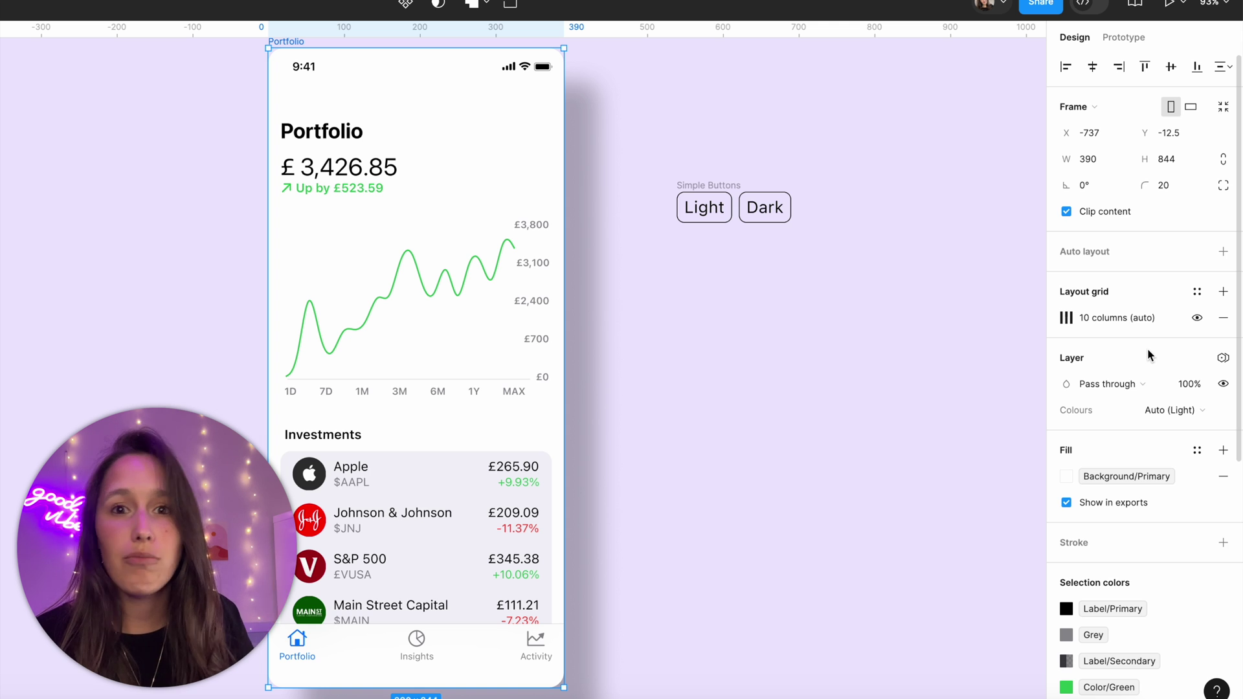
left_click_drag(707, 178, 508, 96)
scroll(1101, 518, "down", 3)
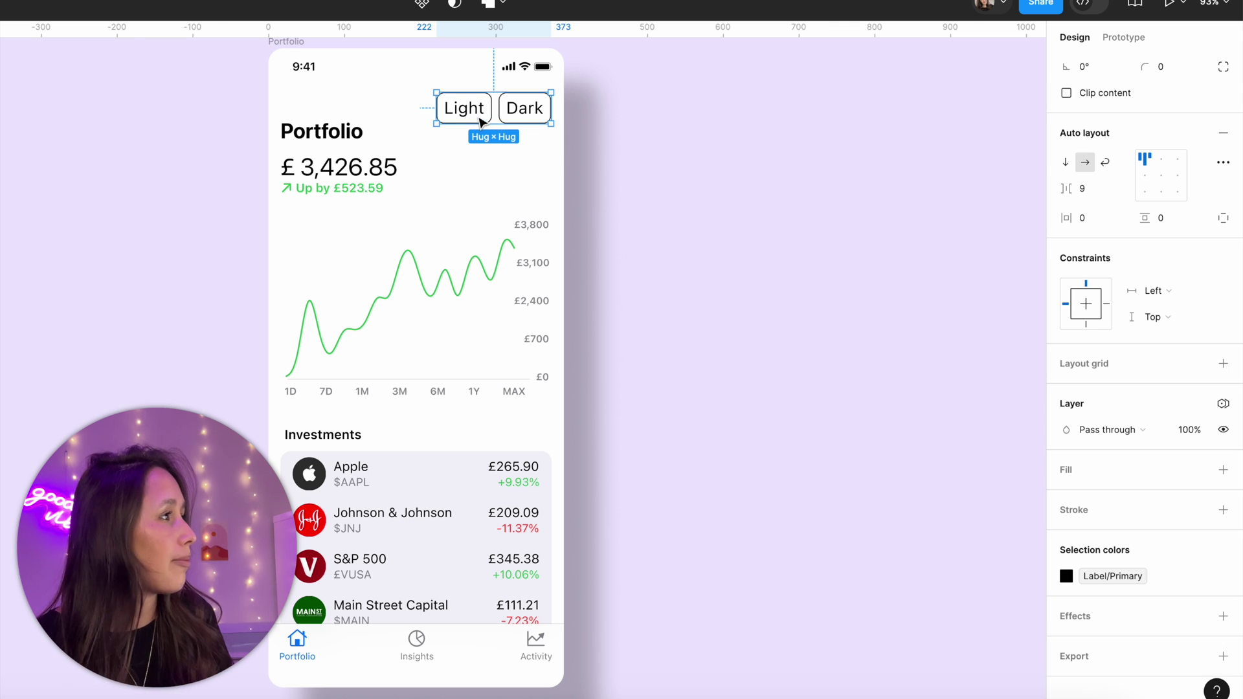
- Give the Light and Dark buttons On click actions setting Colours to Light and Dark
left_click(481, 122)
left_click(1125, 37)
scroll(780, 178, "left", 5)
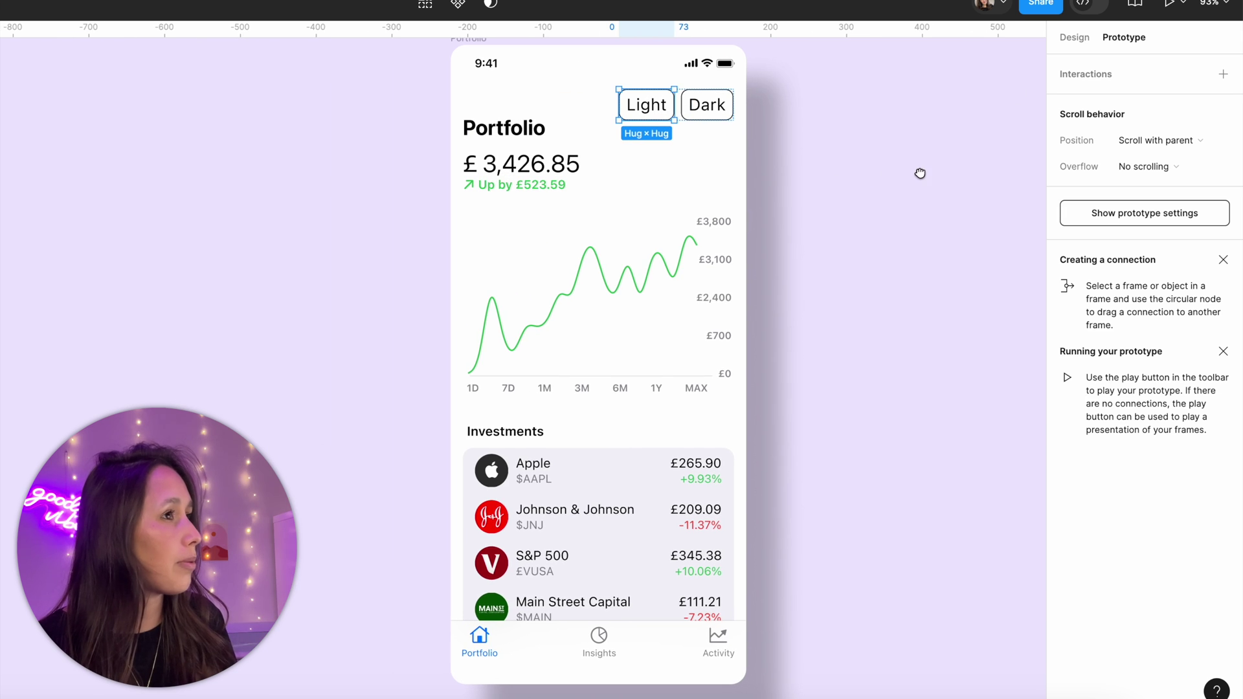
left_click(1223, 74)
left_click(906, 133)
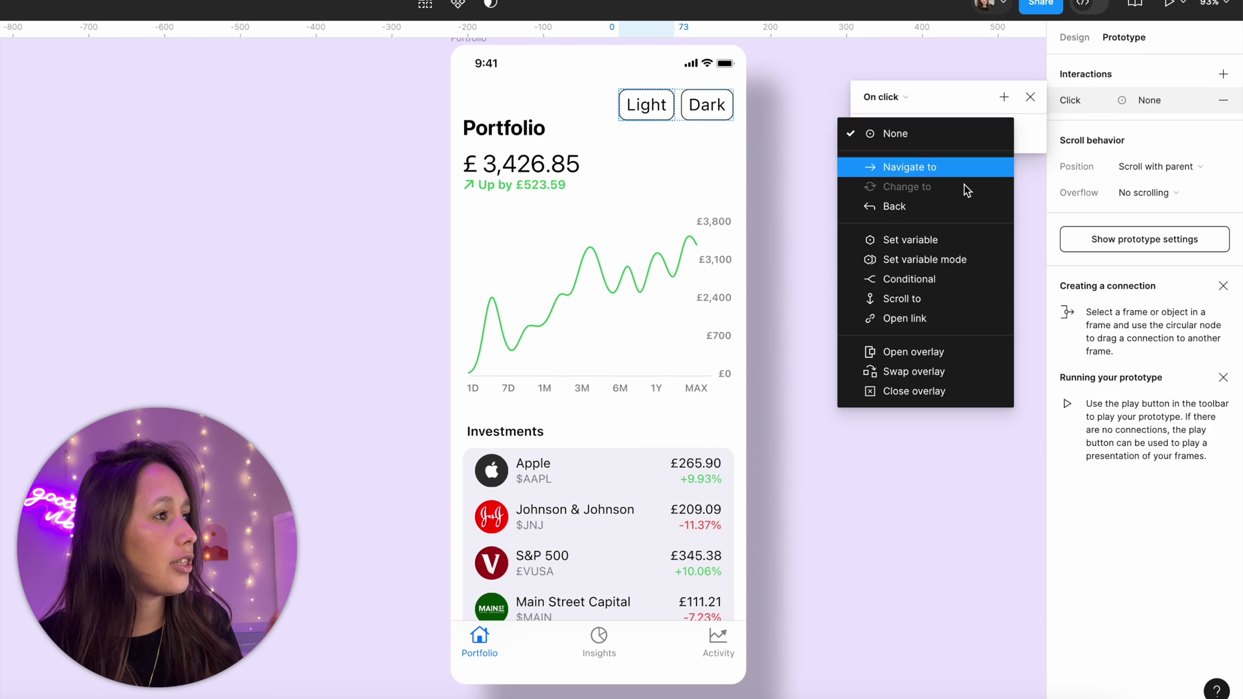
left_click(947, 265)
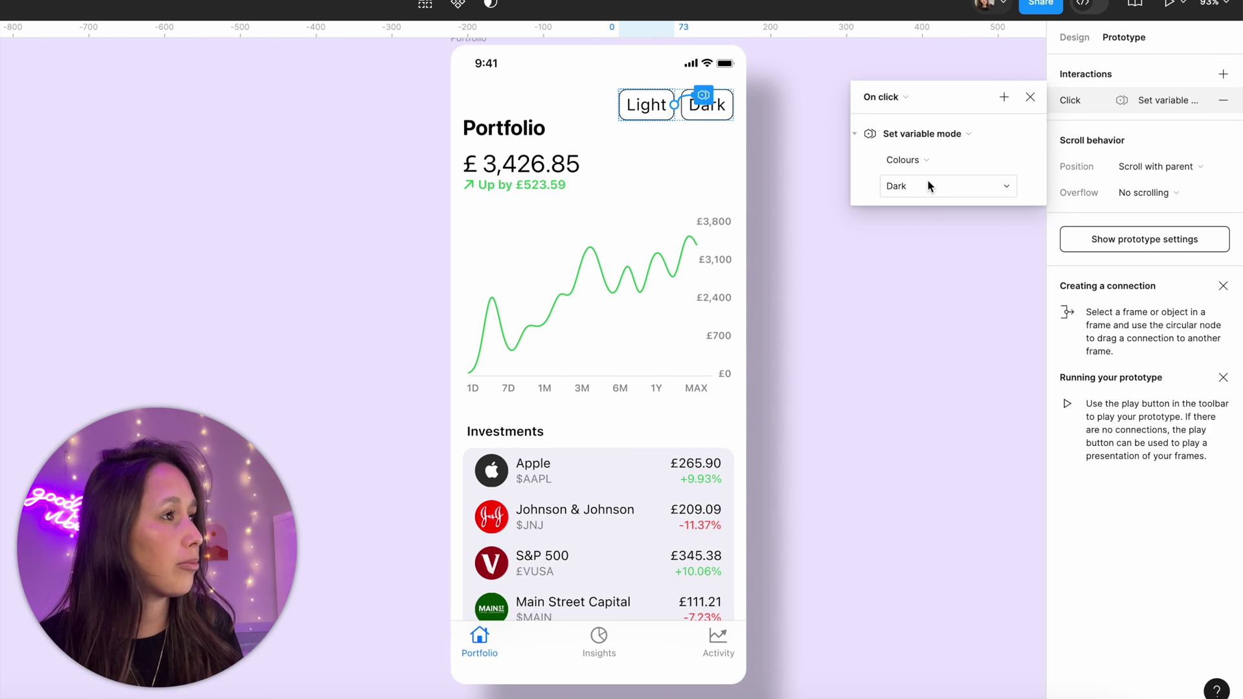
left_click(923, 184)
left_click(922, 158)
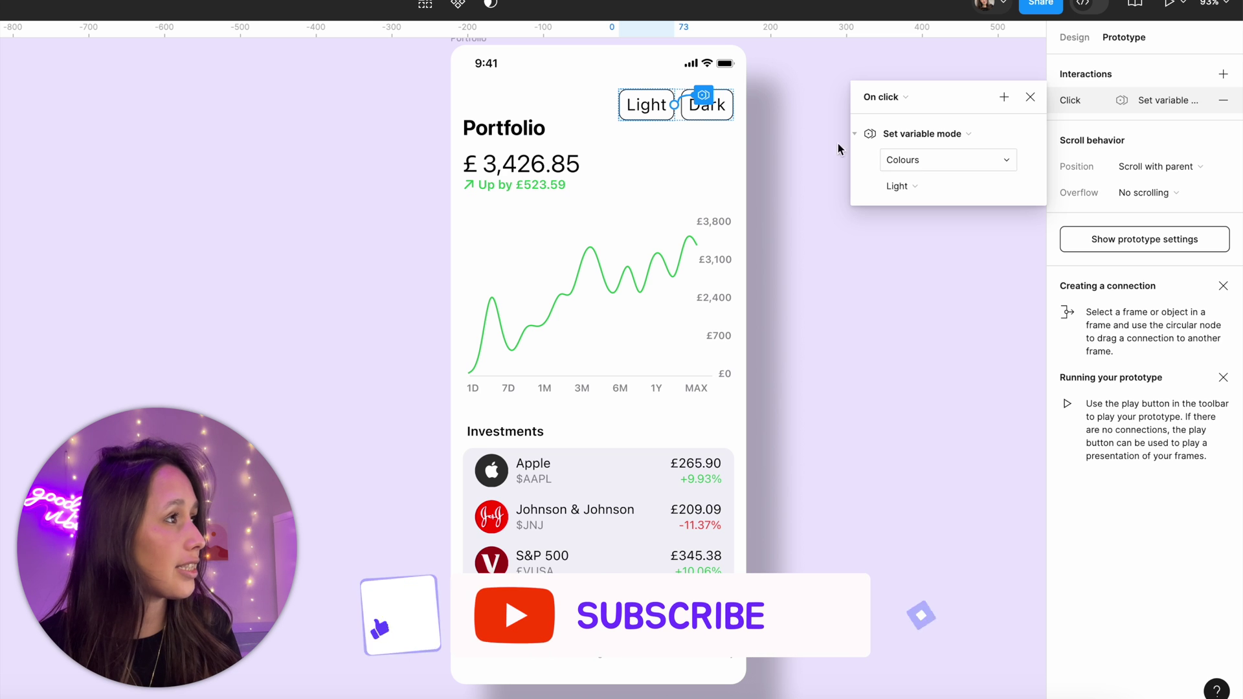
key("Delete")
left_click(1223, 74)
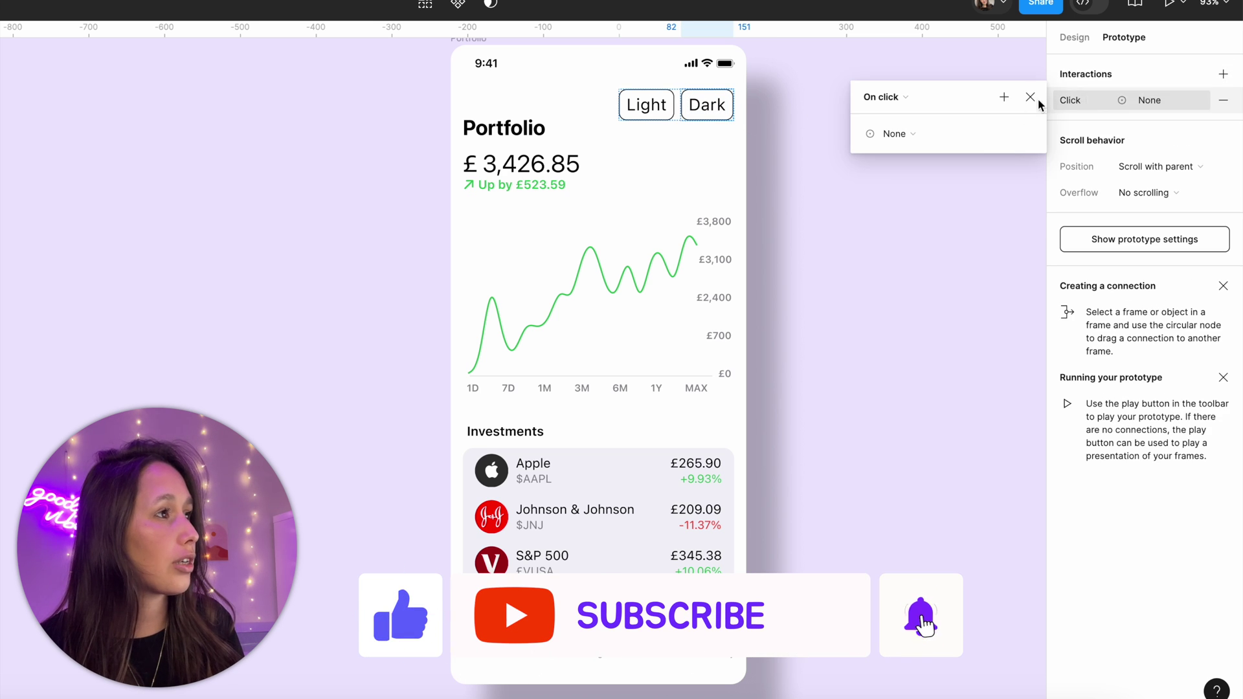
left_click(975, 134)
left_click(948, 259)
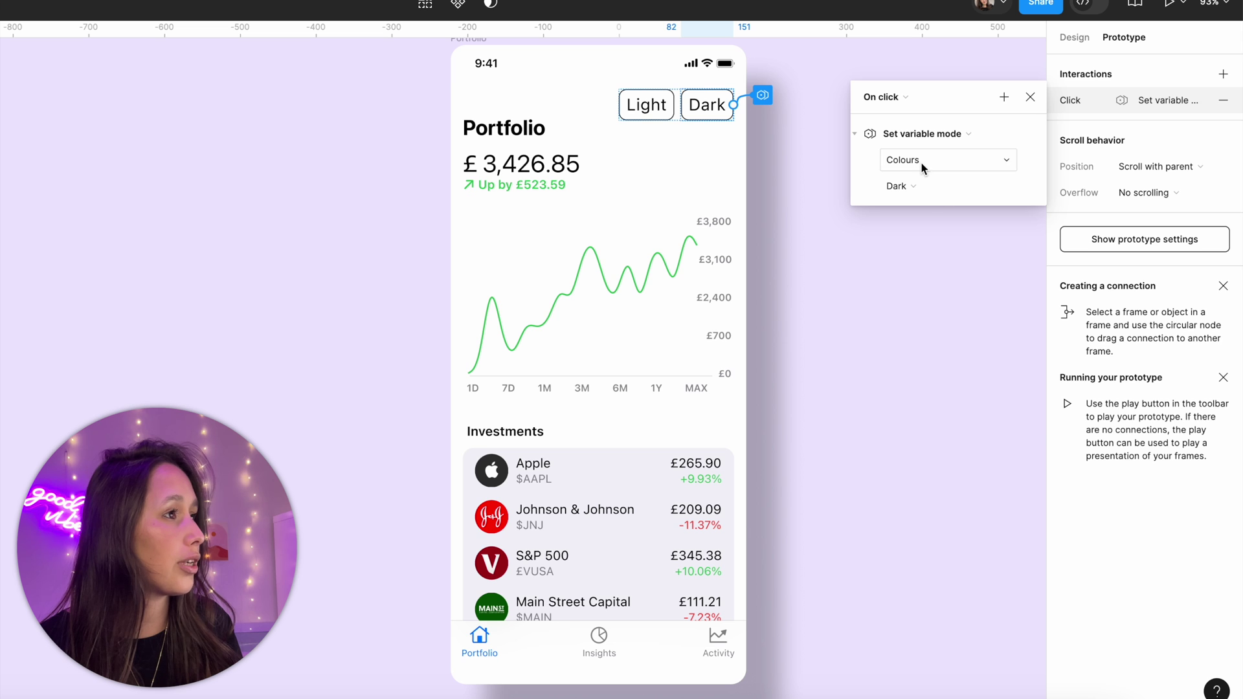
left_click(809, 290)
left_click(456, 40)
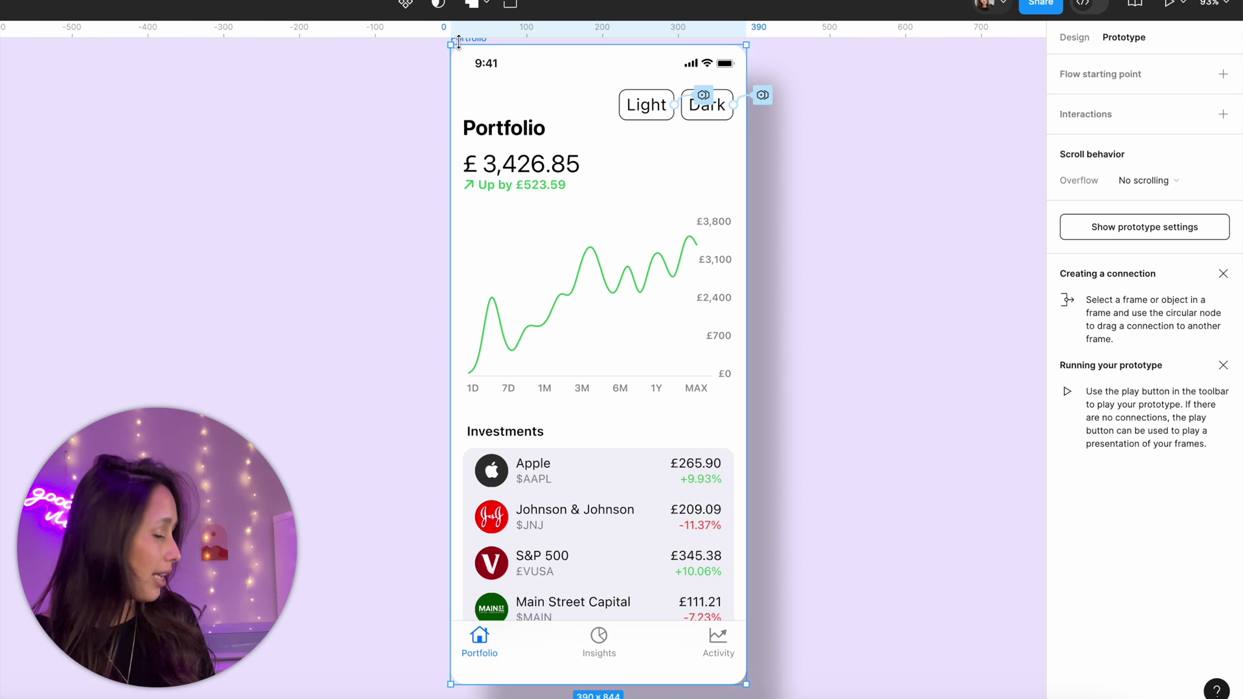
key("shift+space")
left_click(1017, 115)
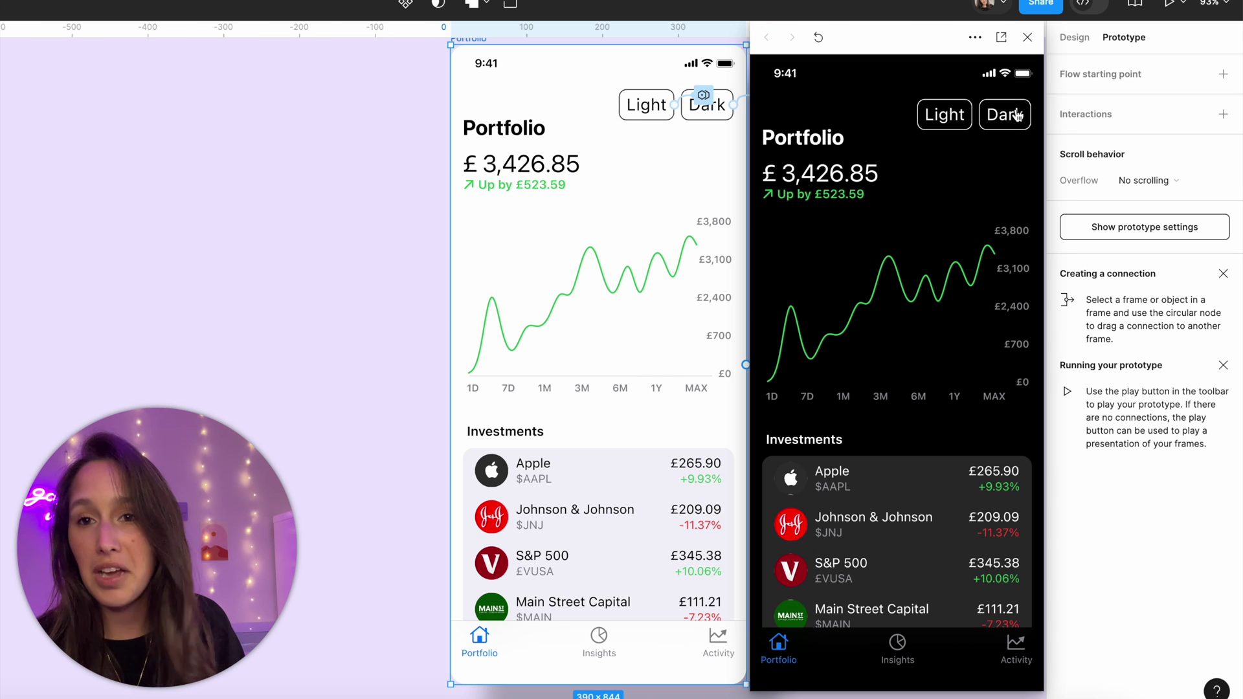
left_click(973, 121)
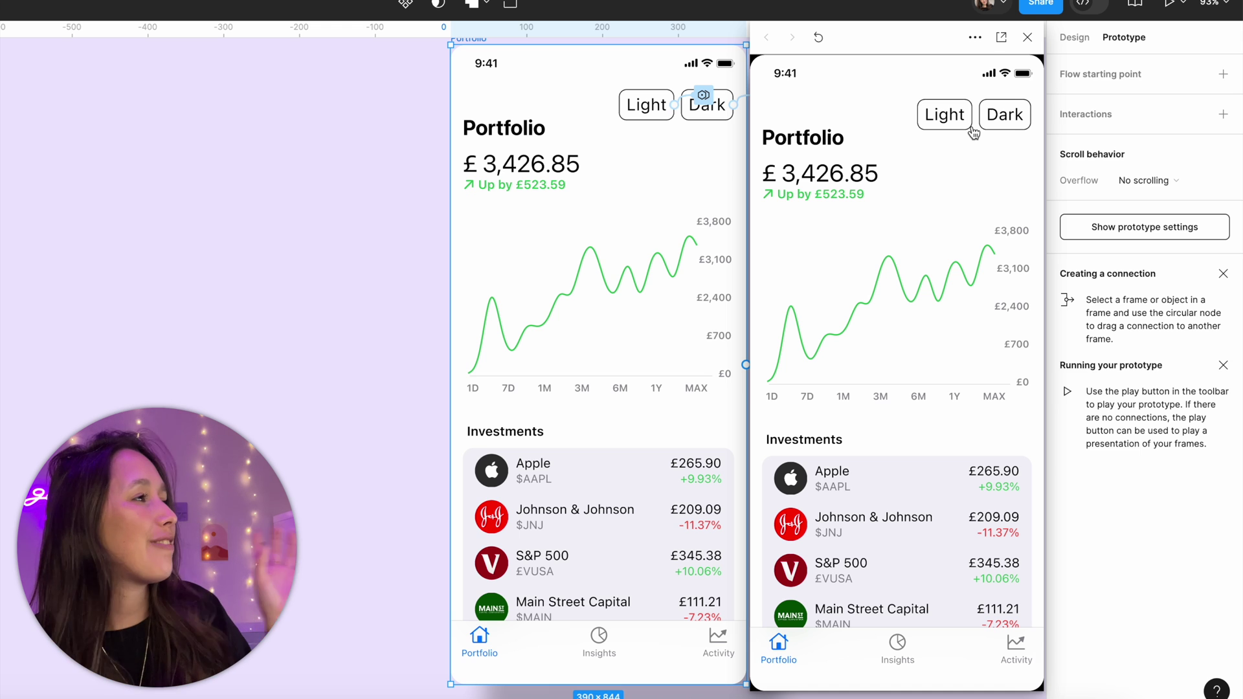
- Close the preview, move the buttons aside, and combine both toggles into a Toggle component set
left_click(1028, 37)
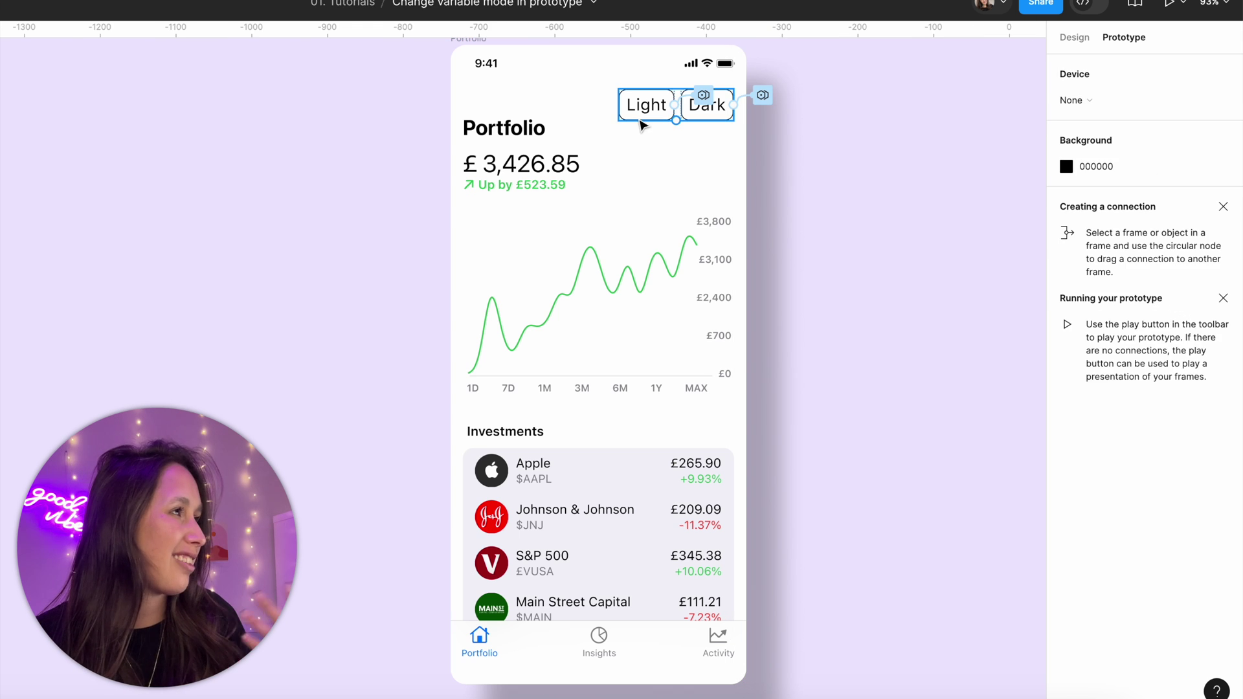
left_click_drag(648, 104, 710, 228)
left_click(855, 168)
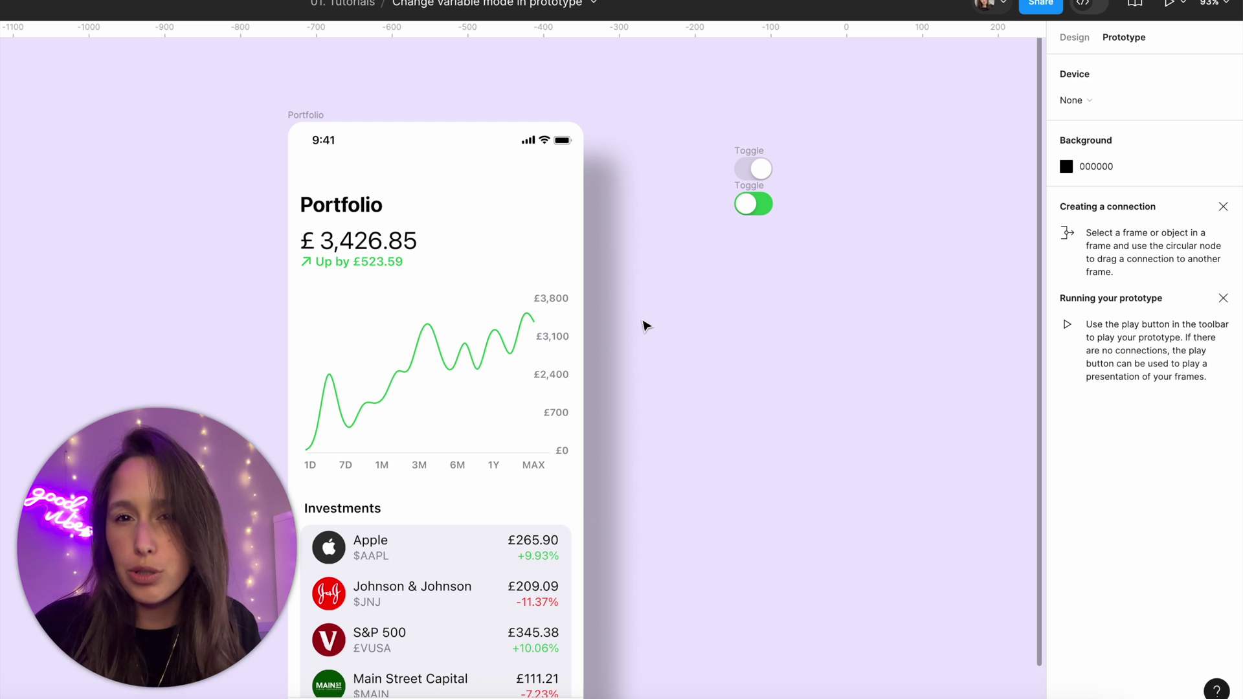
left_click_drag(713, 107, 882, 344)
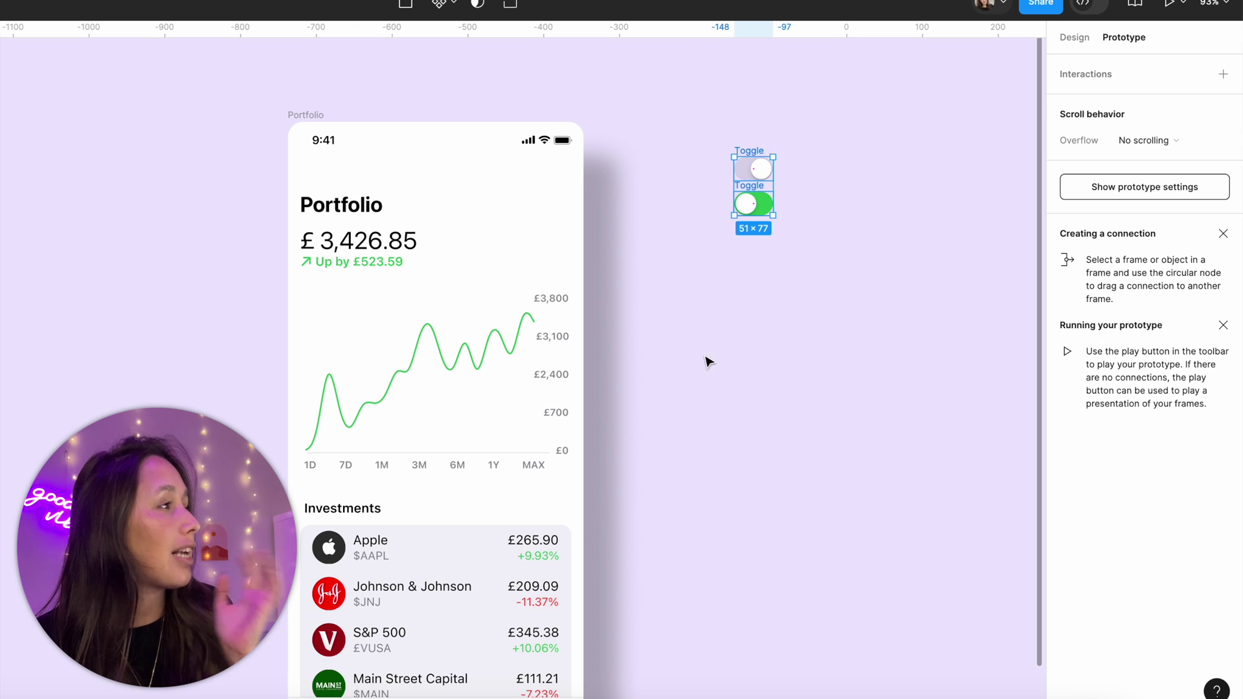
left_click(448, 3)
left_click(440, 80)
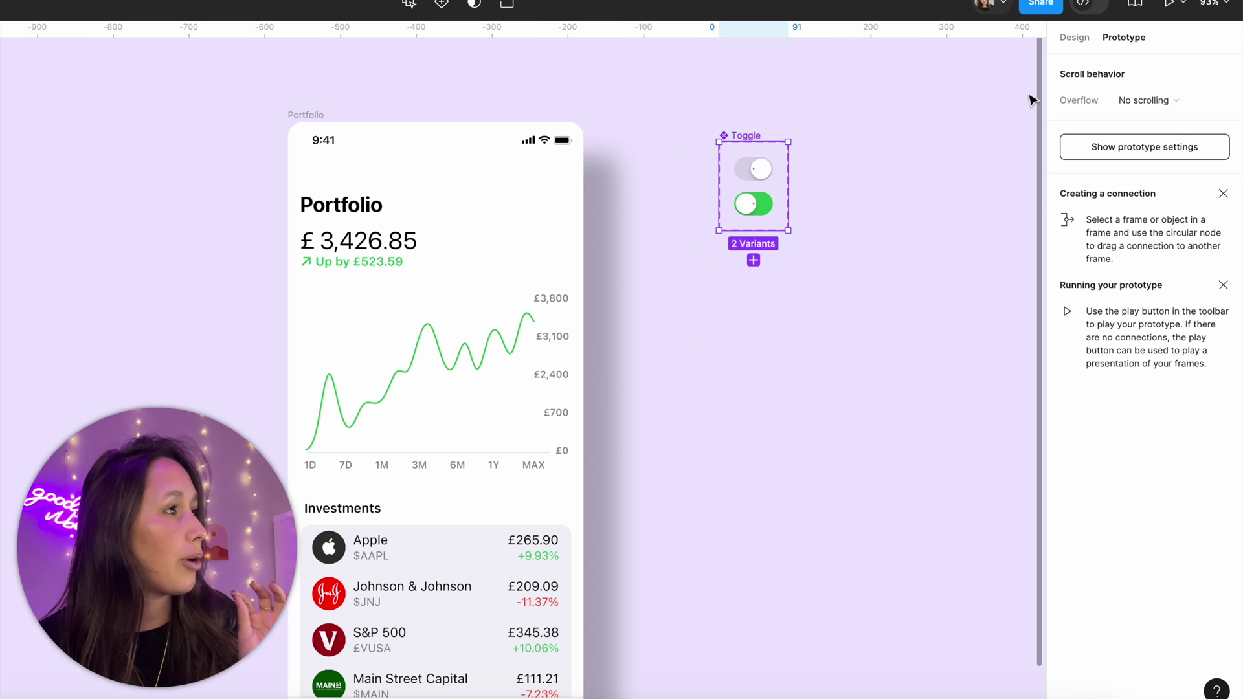
left_click(1075, 37)
scroll(843, 250, "up", 5)
left_click(695, 182)
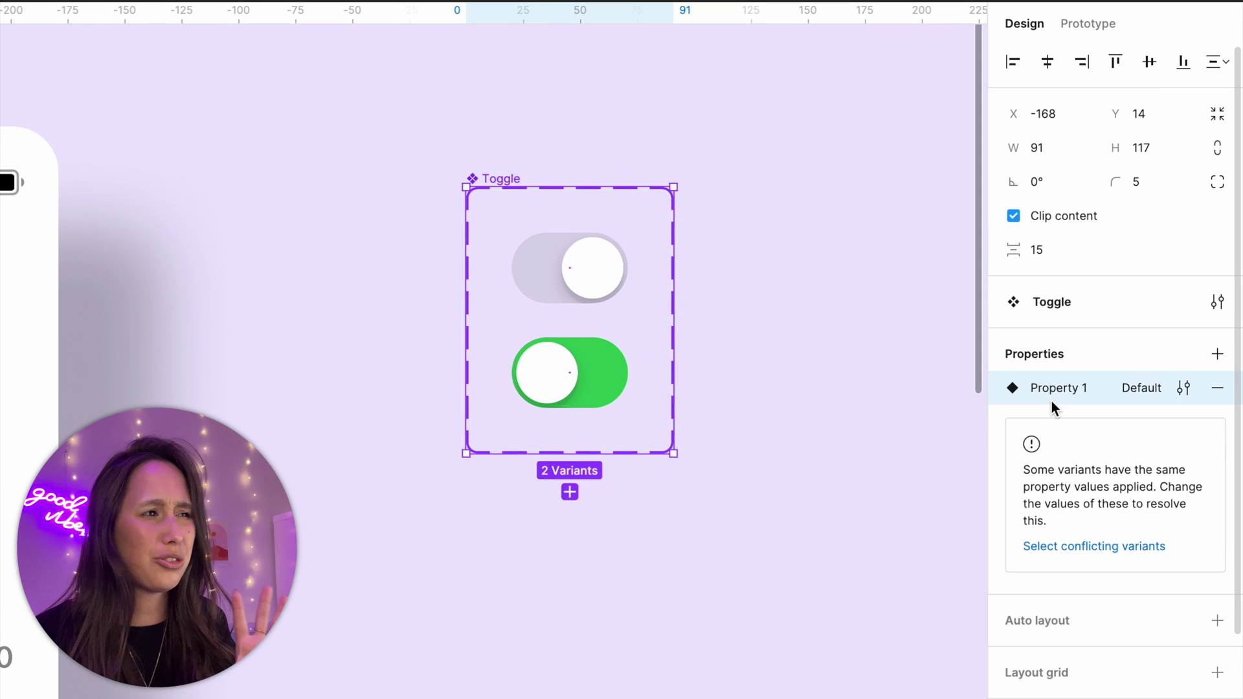
- Rename the Toggle's variant property from Property 1 to 'Dark mode'
double_click(1065, 378)
left_click(951, 373)
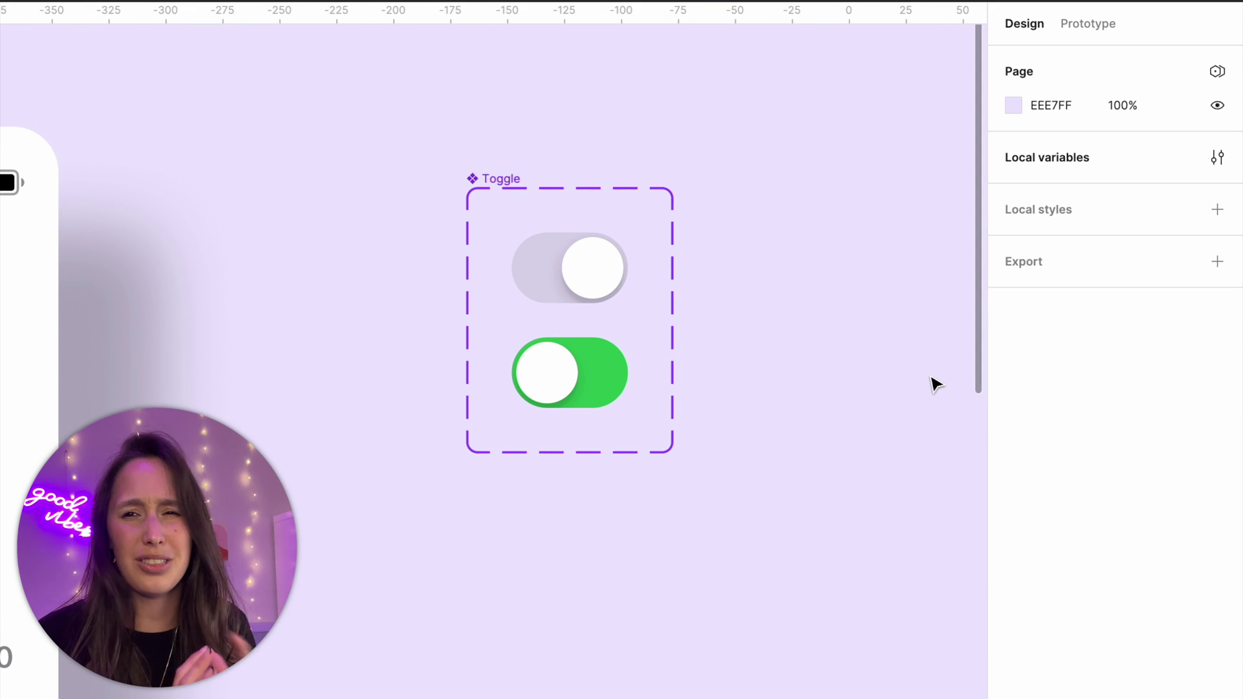
left_click(478, 176)
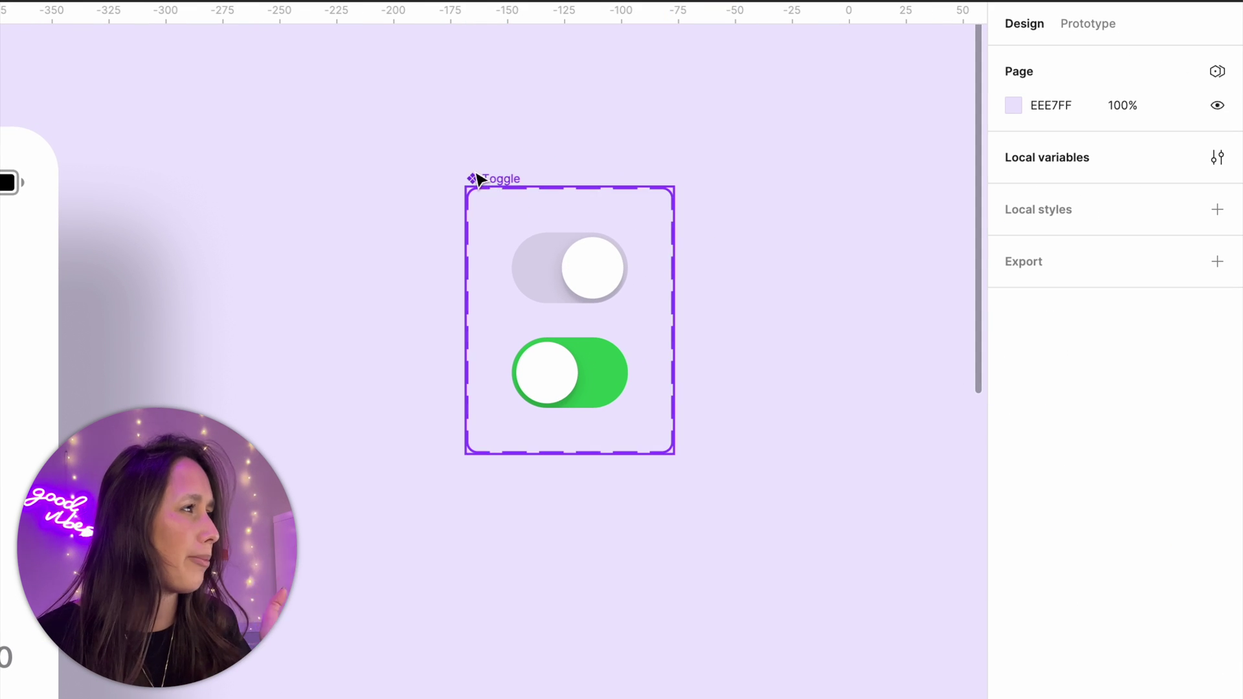
double_click(1031, 387)
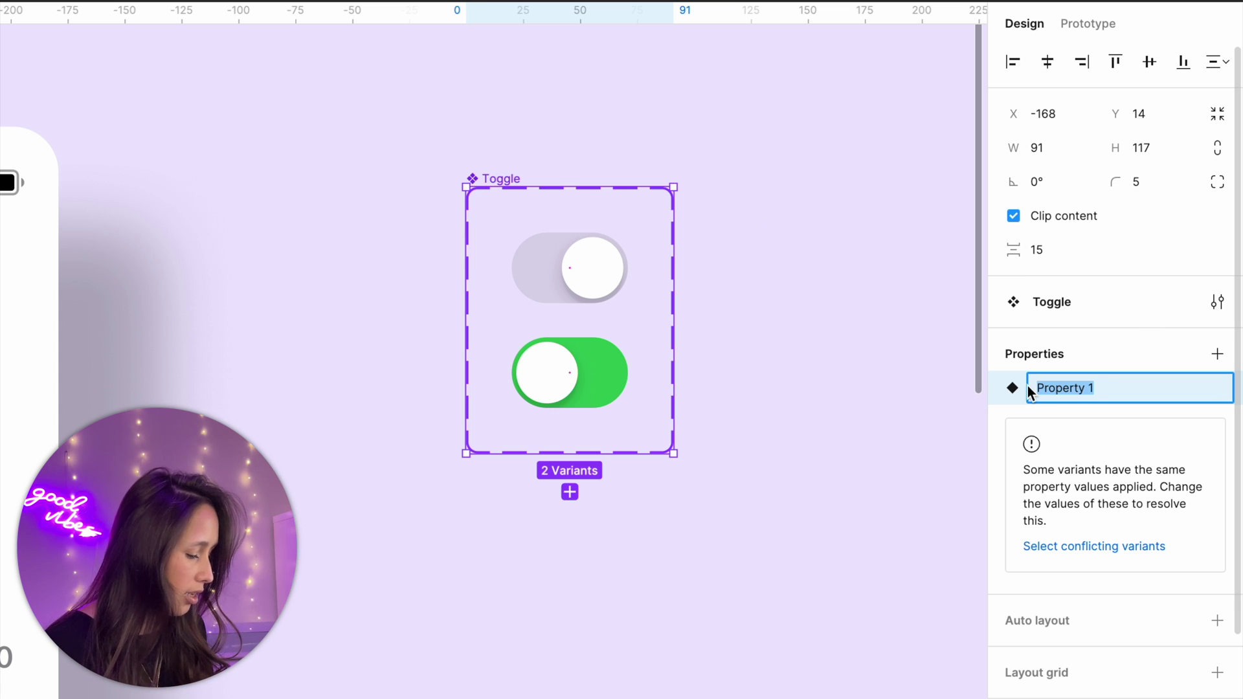
type("Dark mode")
key("Return")
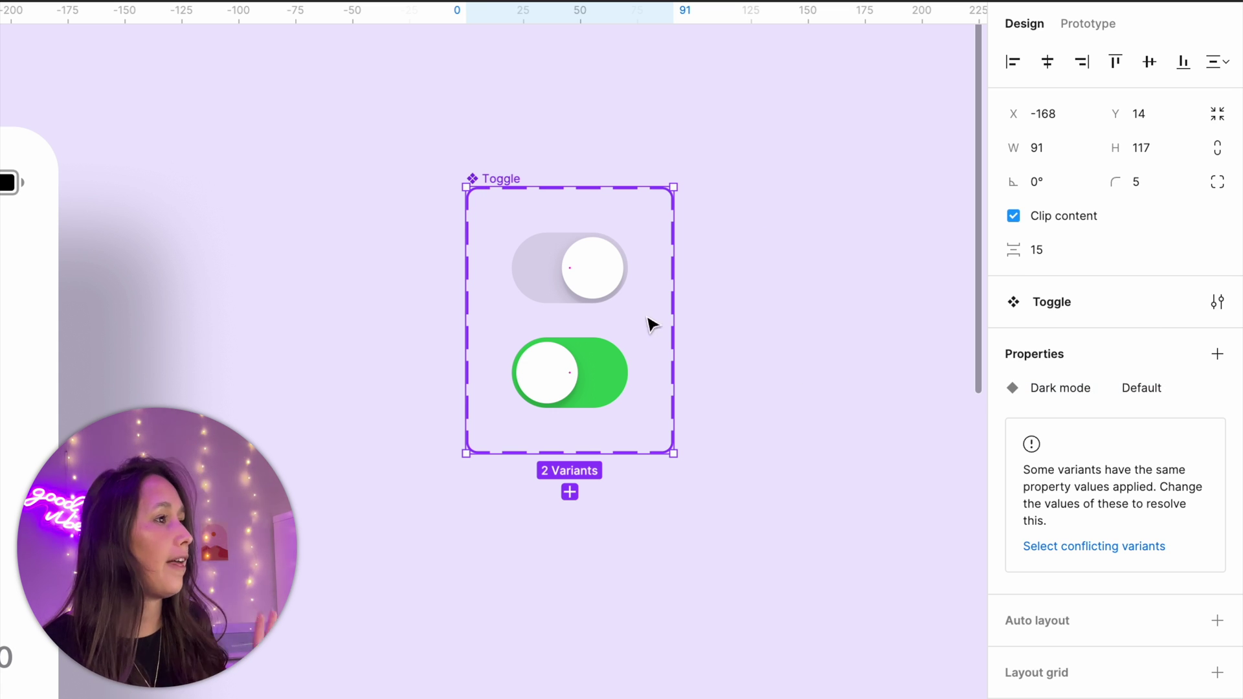
key("Escape")
- Set the grey toggle's Dark mode value to False and the green toggle's to True
left_click(610, 289)
left_click(1120, 418)
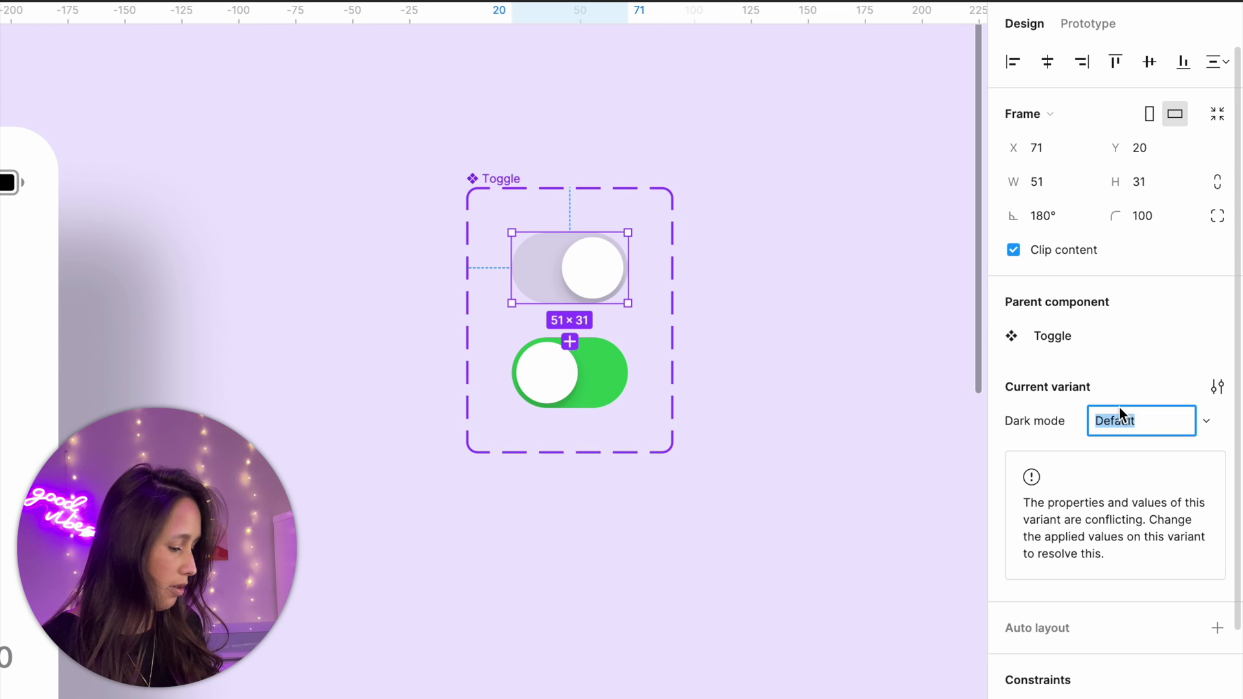
type("False")
key("Return")
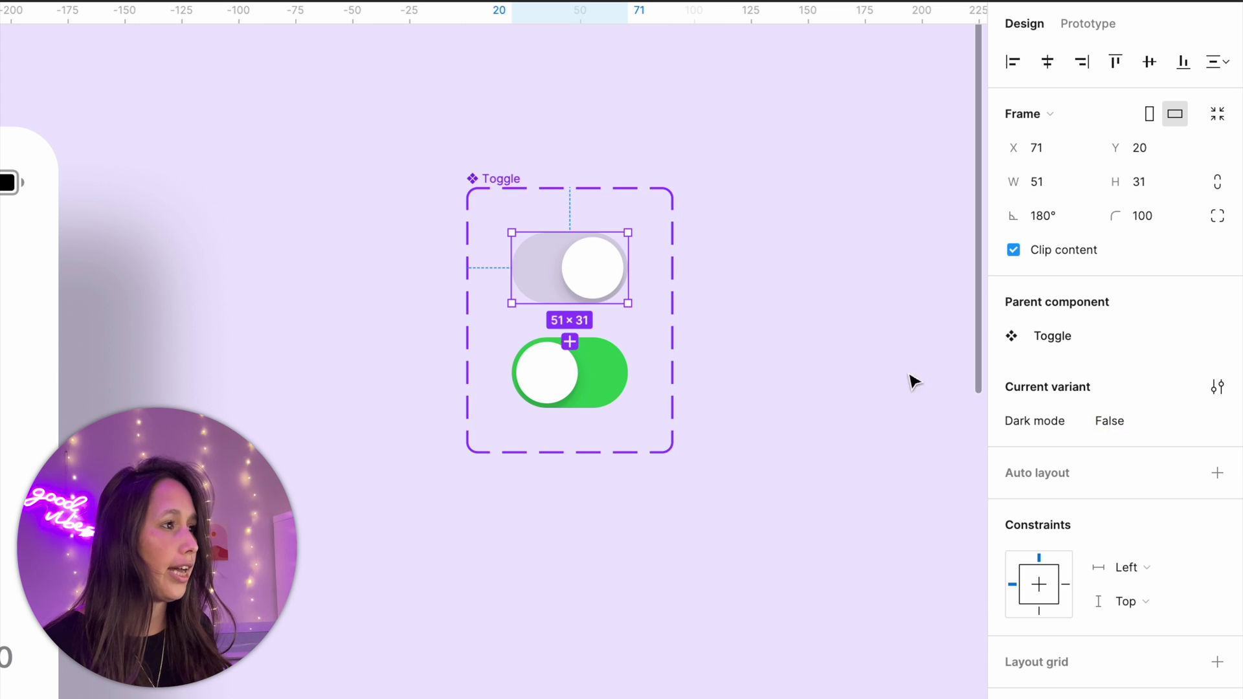
left_click(616, 405)
left_click(1125, 430)
type("True")
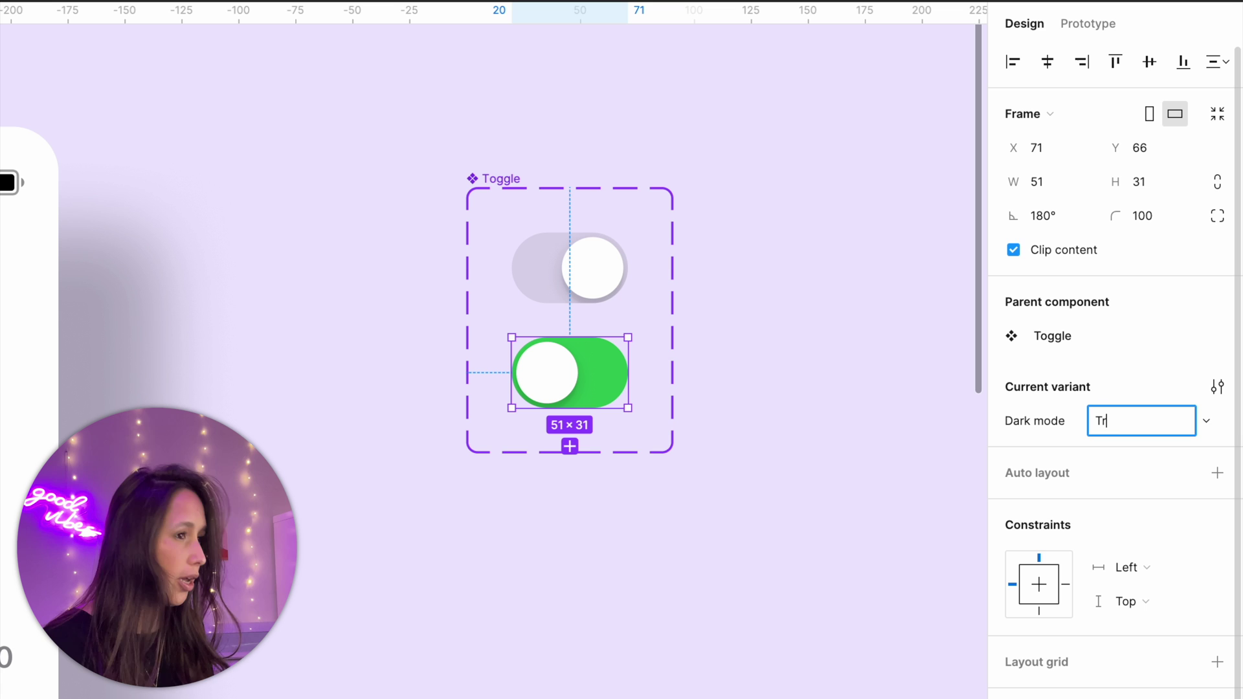
key("Return")
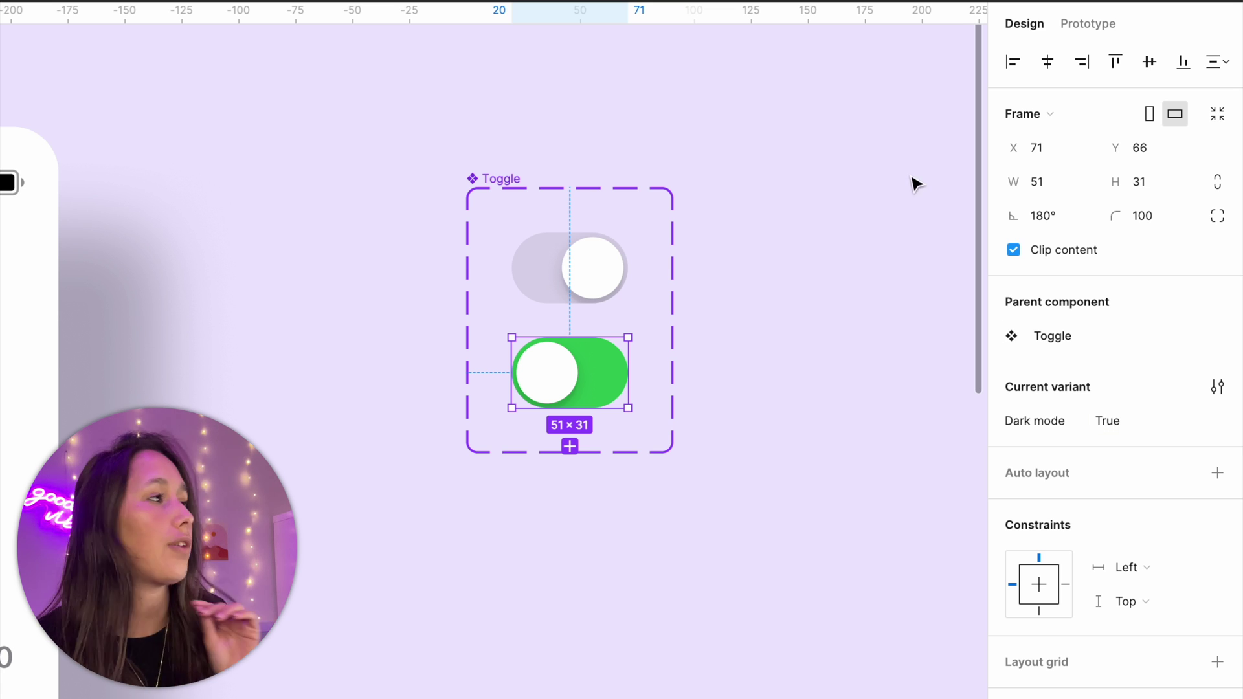
left_click(411, 116)
key("shift+e")
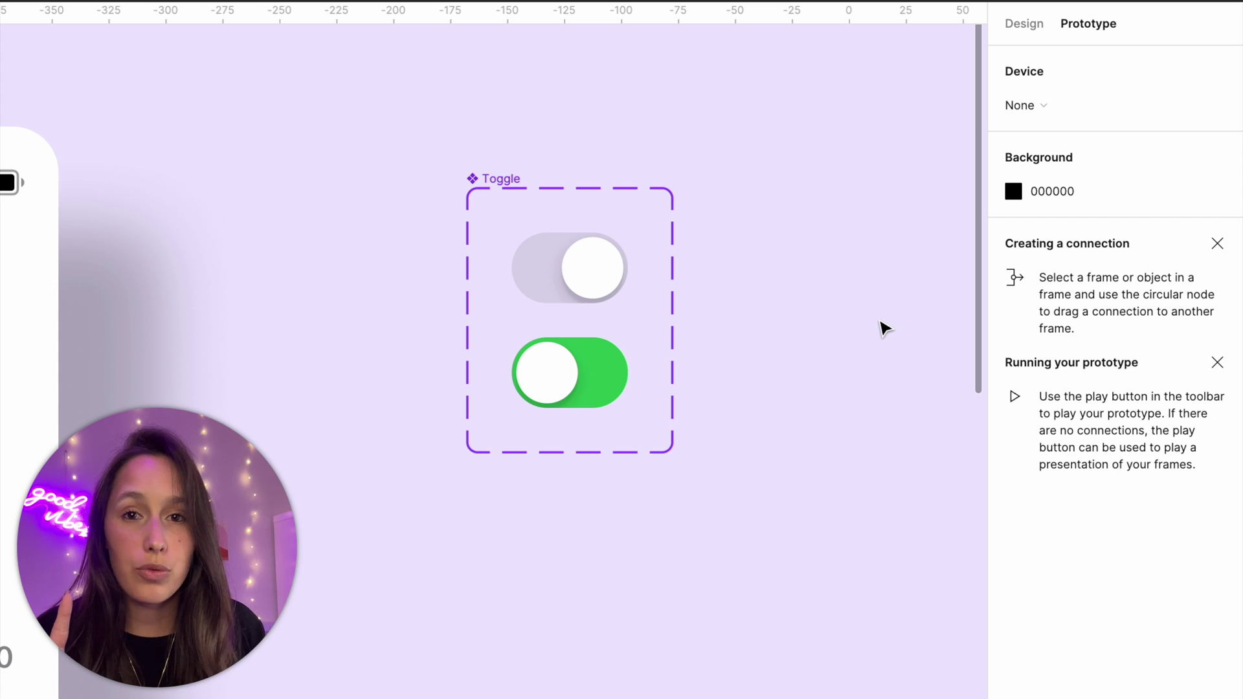
left_click(538, 288)
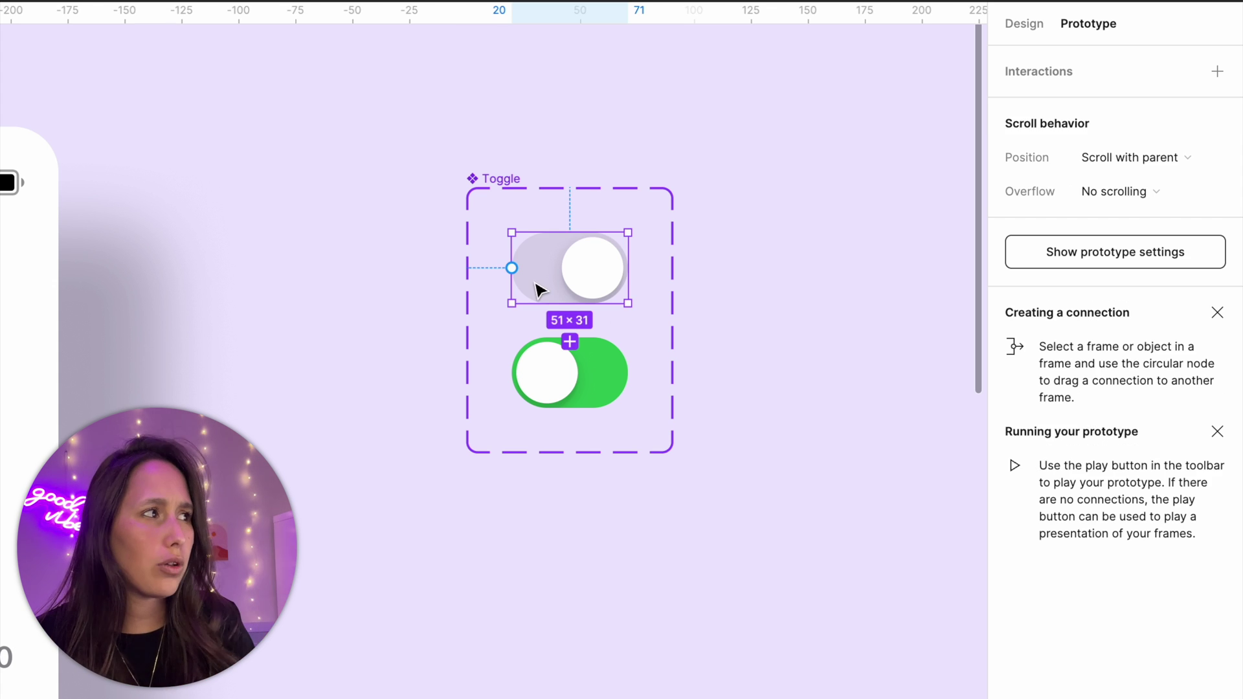
- Link the grey toggle's click to the green variant (Change to), adding Set variable mode Colours → Dark
left_click(549, 361)
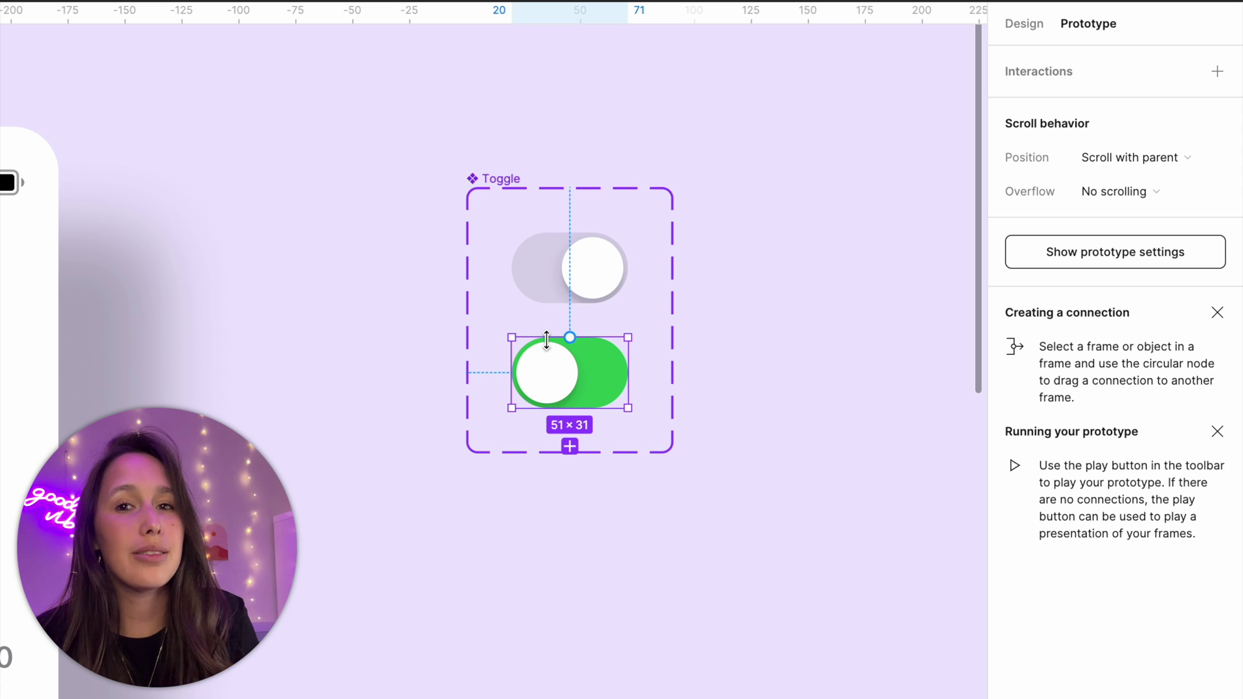
left_click(562, 288)
left_click_drag(570, 303, 587, 360)
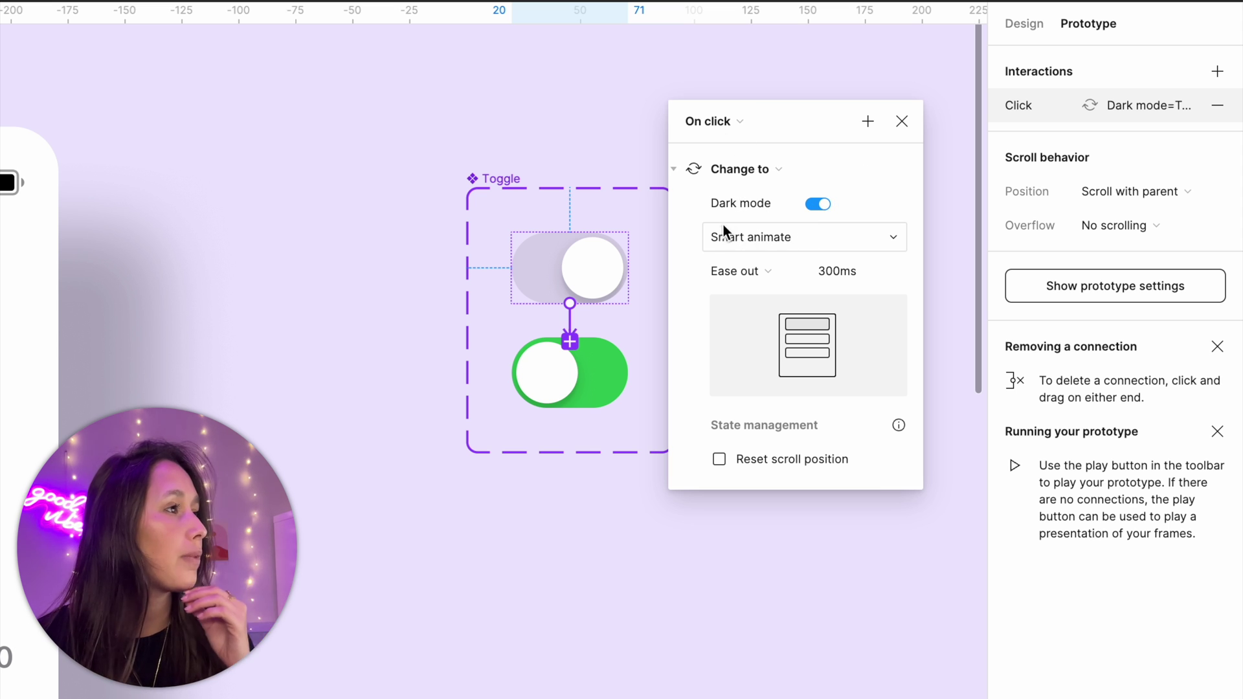
left_click(674, 169)
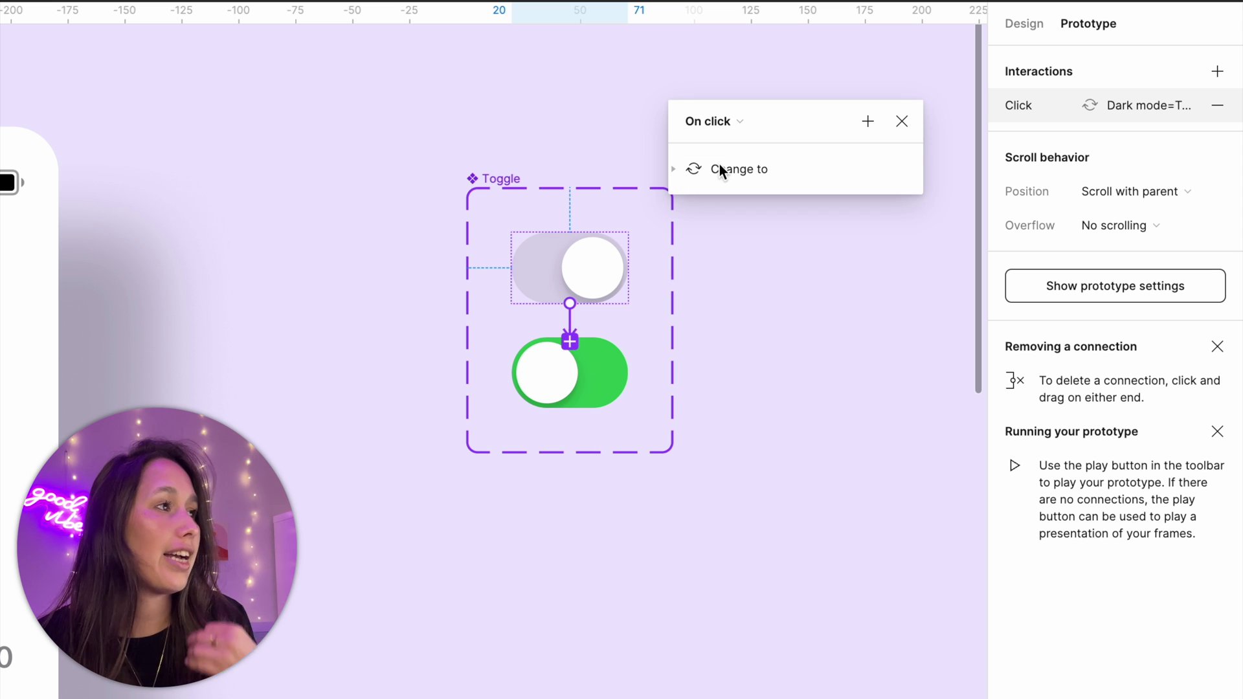
left_click(868, 123)
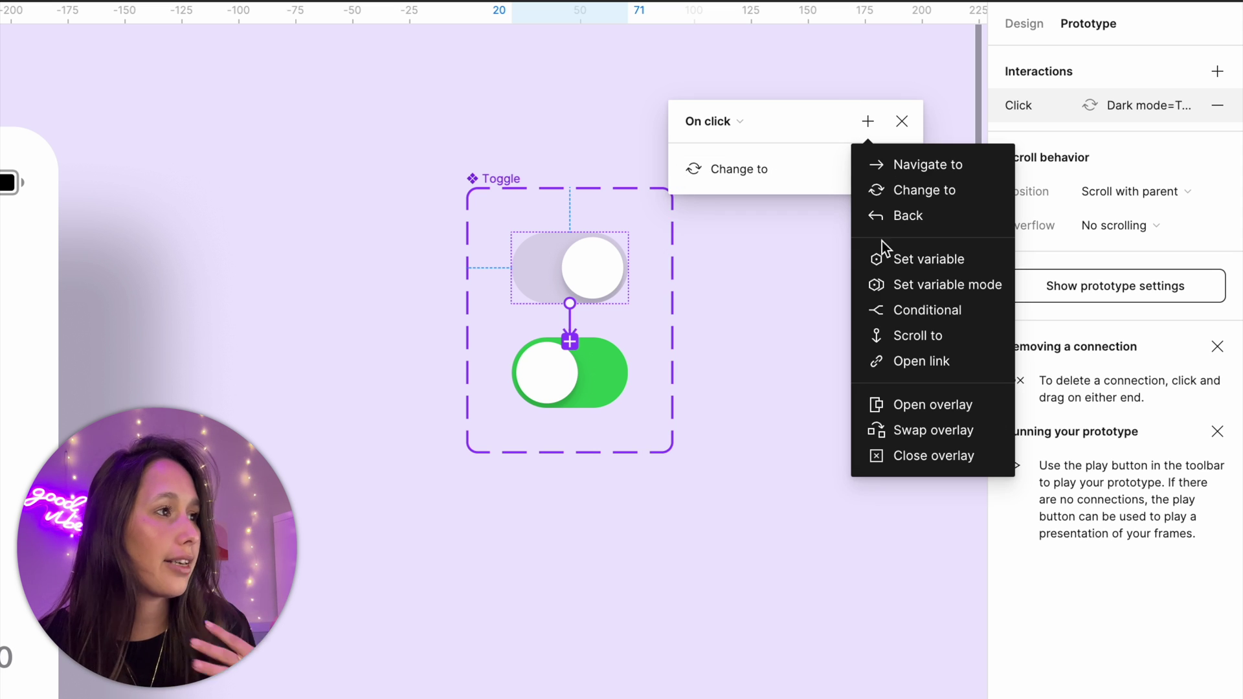
left_click(898, 291)
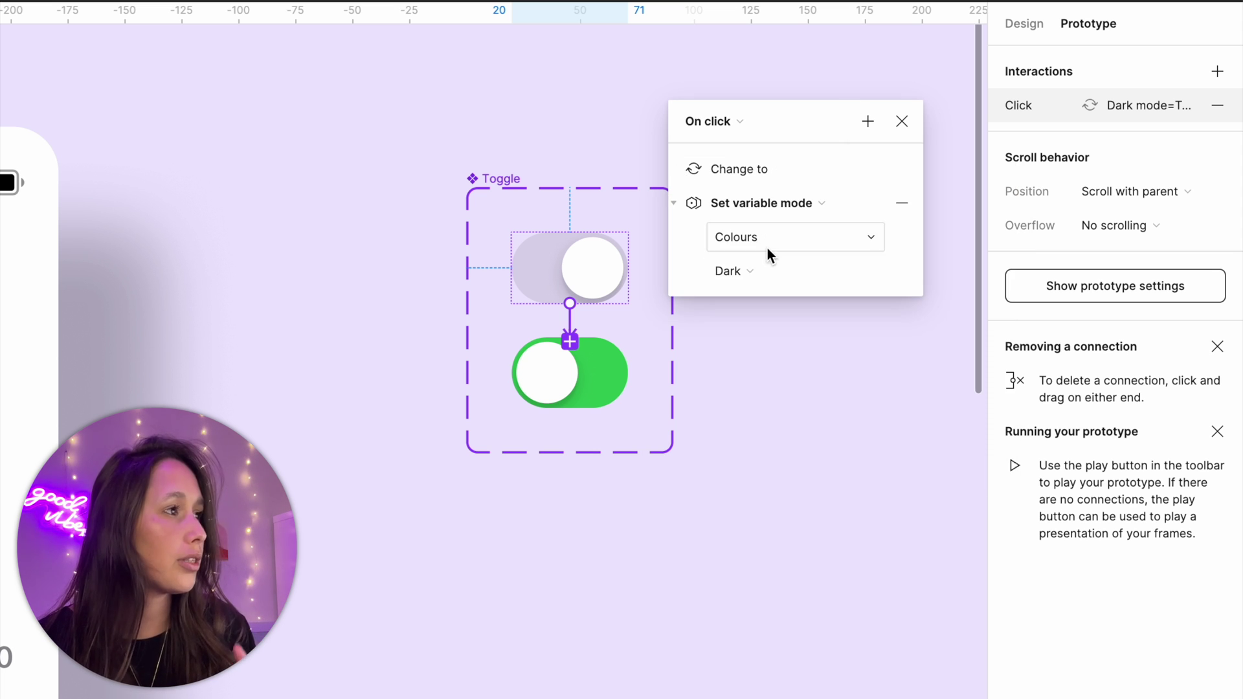
left_click(755, 406)
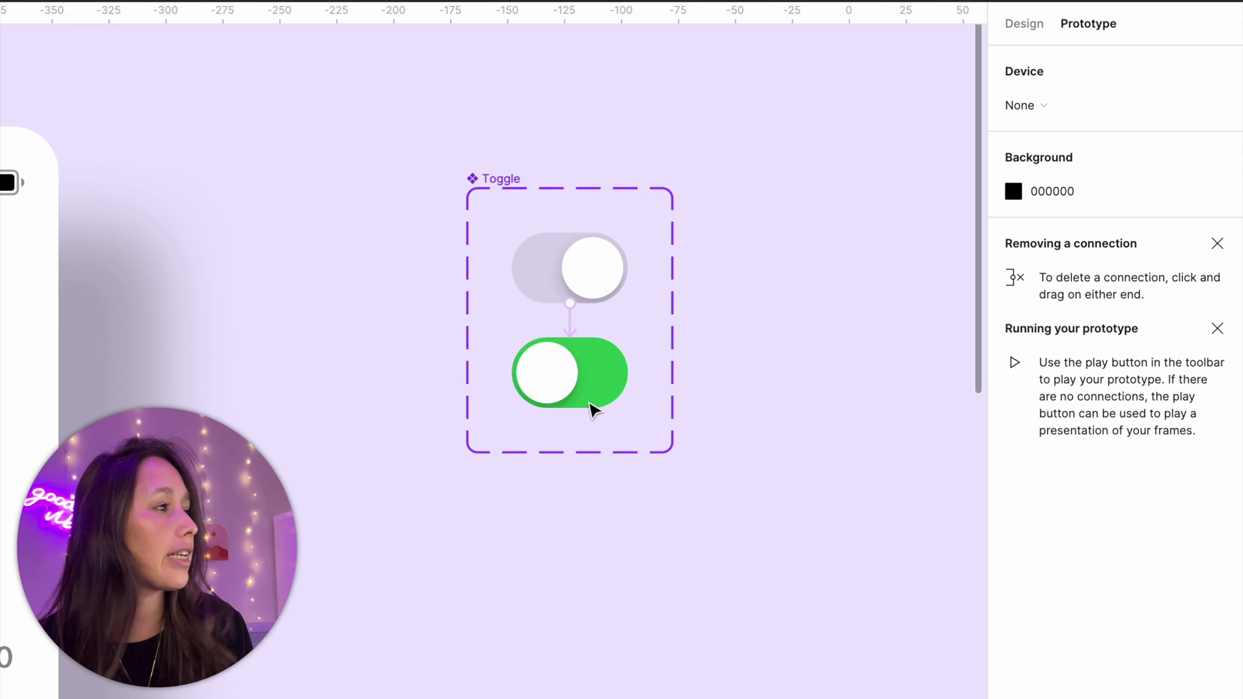
- Link the green toggle's click back to the grey variant (Change to), adding Set variable mode Colours → Light
left_click(587, 405)
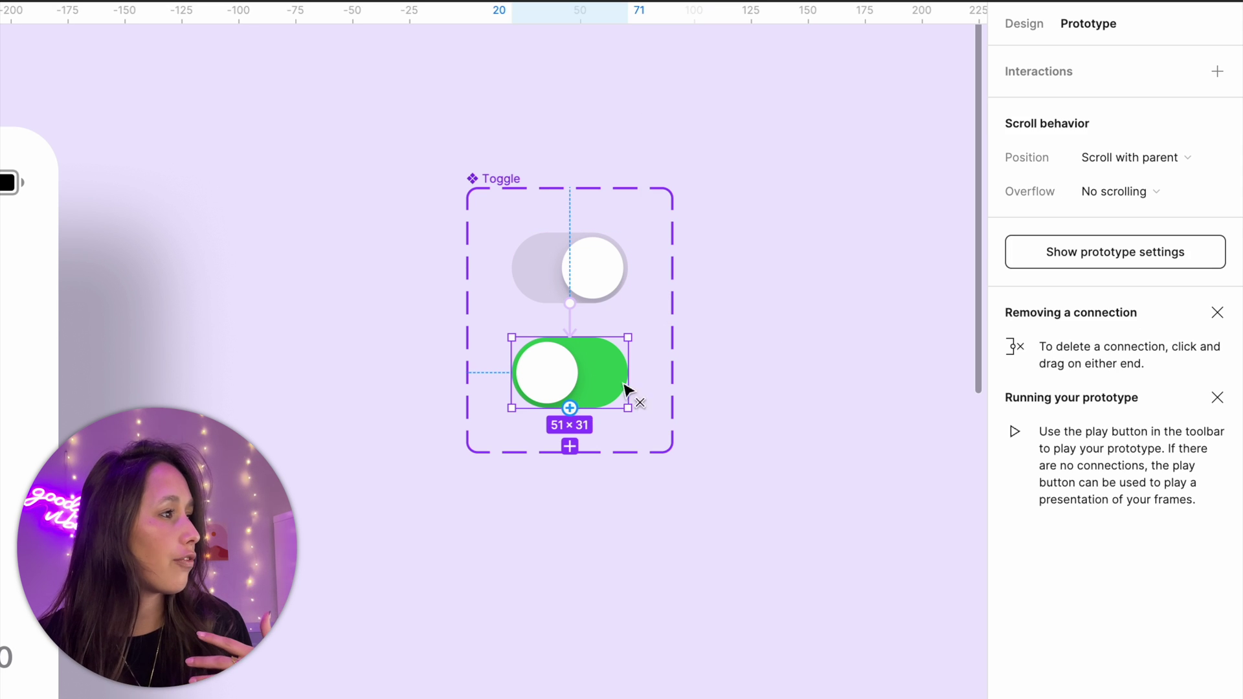
left_click_drag(631, 393, 622, 275)
left_click_drag(572, 359, 814, 130)
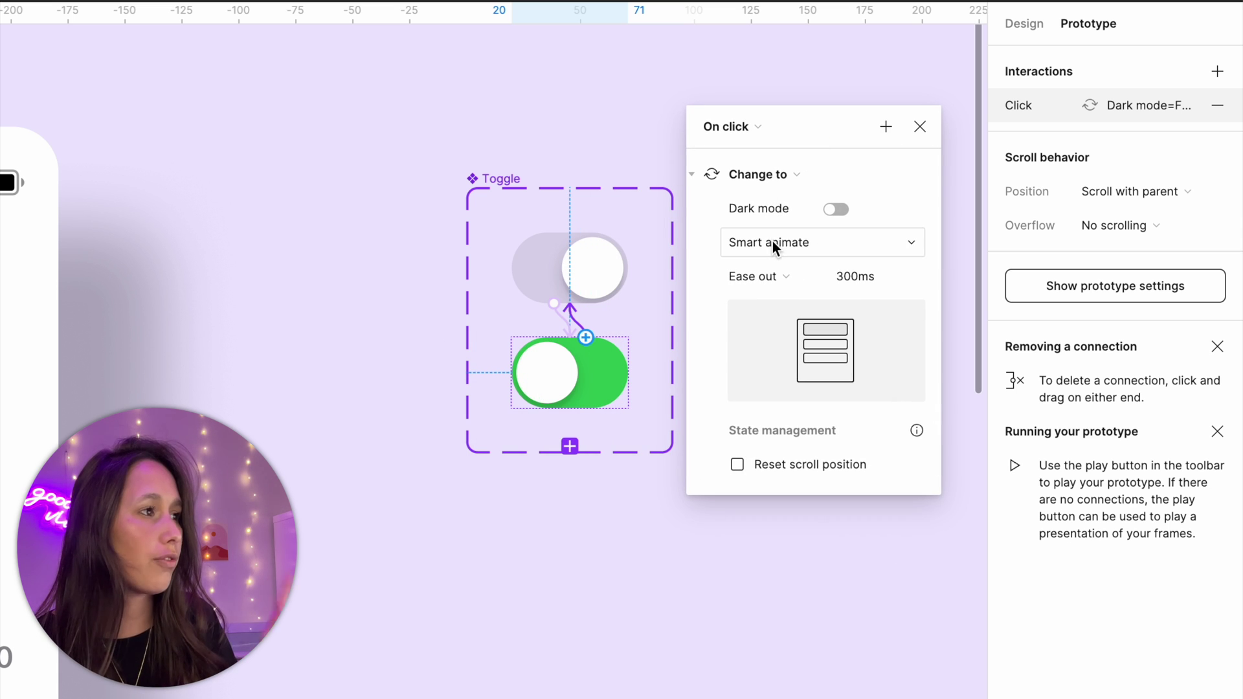
left_click(706, 177)
left_click(703, 178)
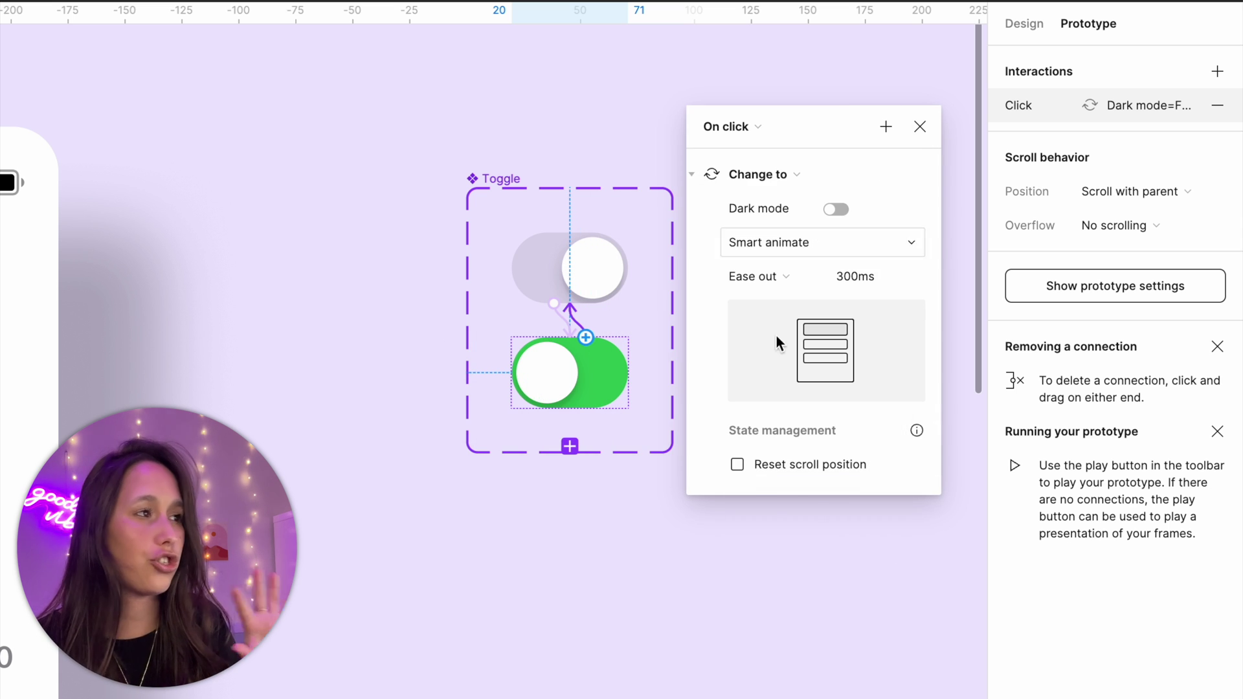
left_click(886, 127)
left_click(919, 287)
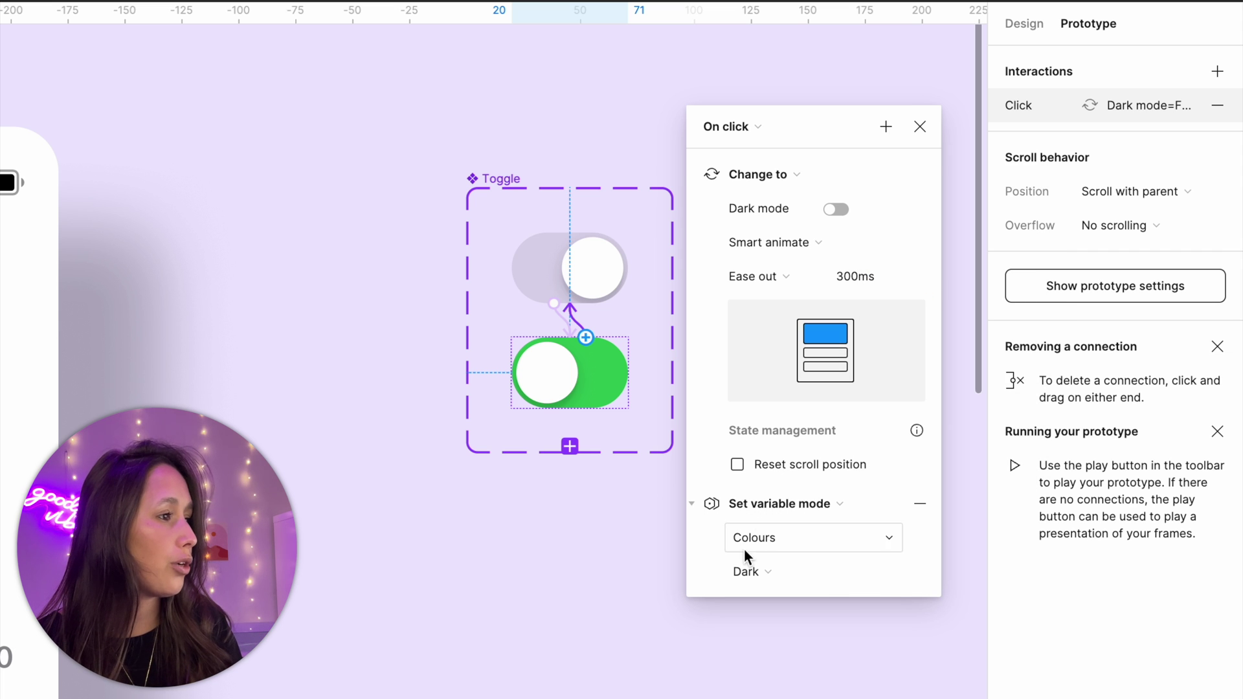
left_click(748, 572)
left_click(764, 544)
left_click(620, 555)
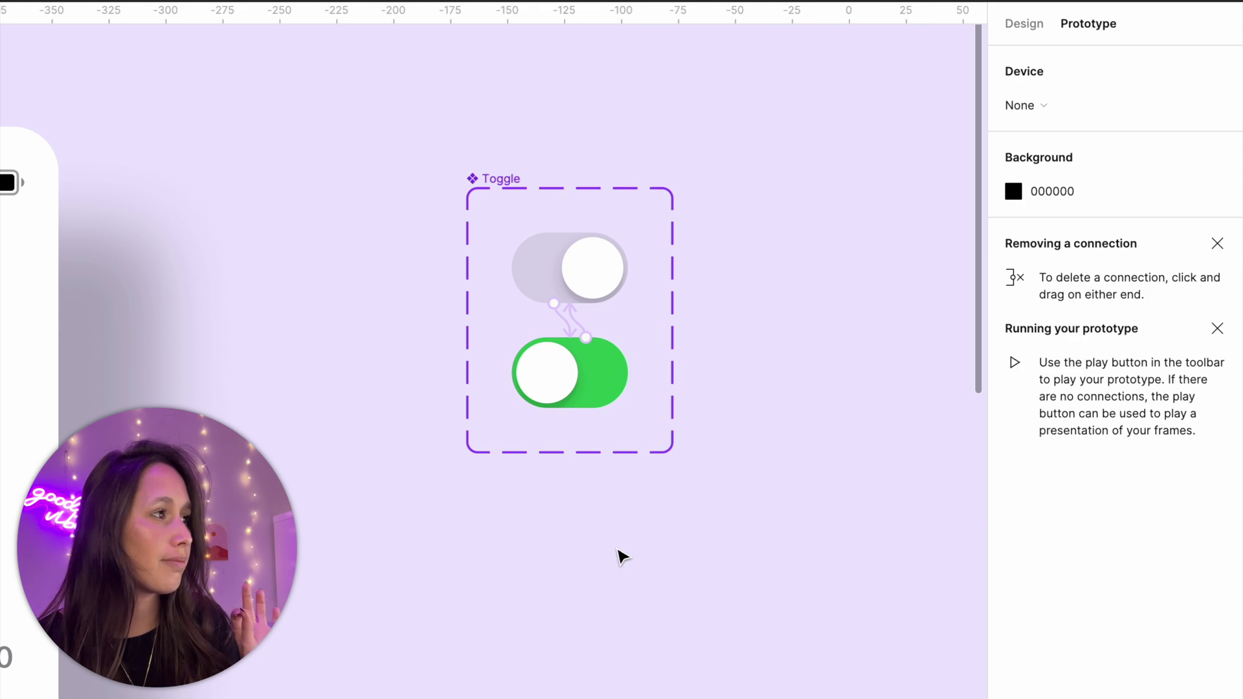
left_click_drag(619, 555, 971, 472)
- Copy the grey toggle variant into the Portfolio frame and position it at the top right
scroll(702, 478, "down", 5)
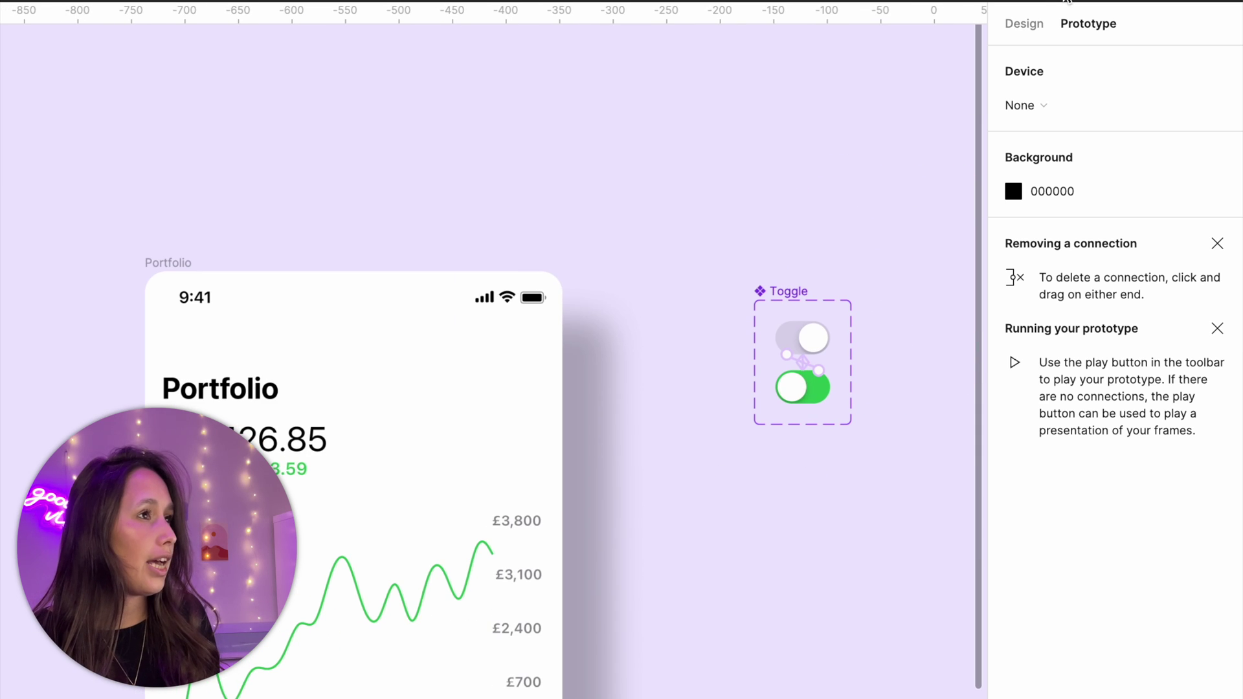
left_click(1046, 20)
left_click(803, 359)
key("ctrl+c")
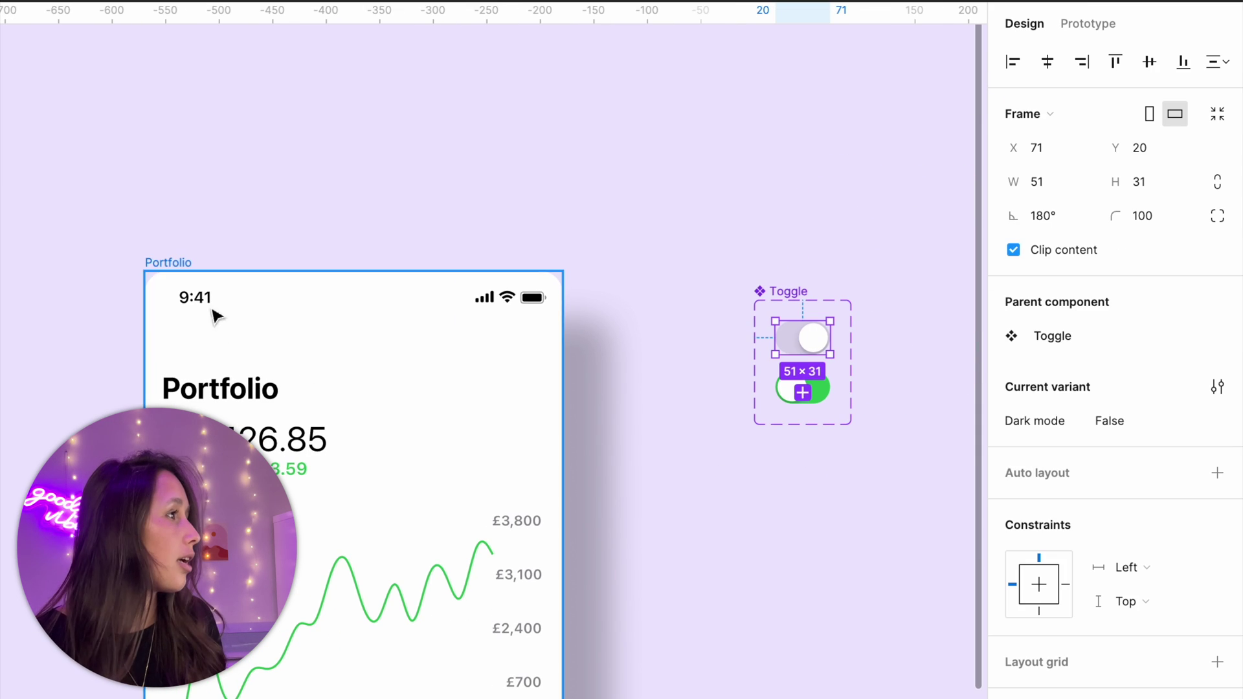
left_click(167, 263)
key("ctrl+v")
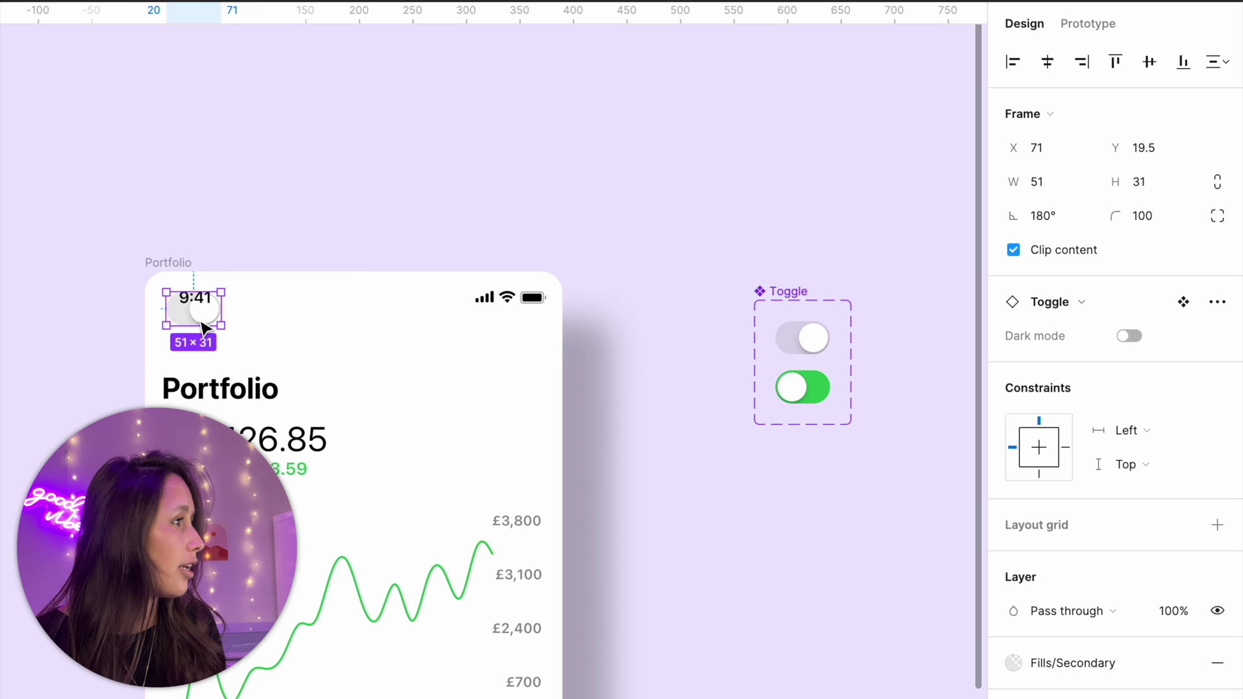
left_click_drag(204, 325, 526, 364)
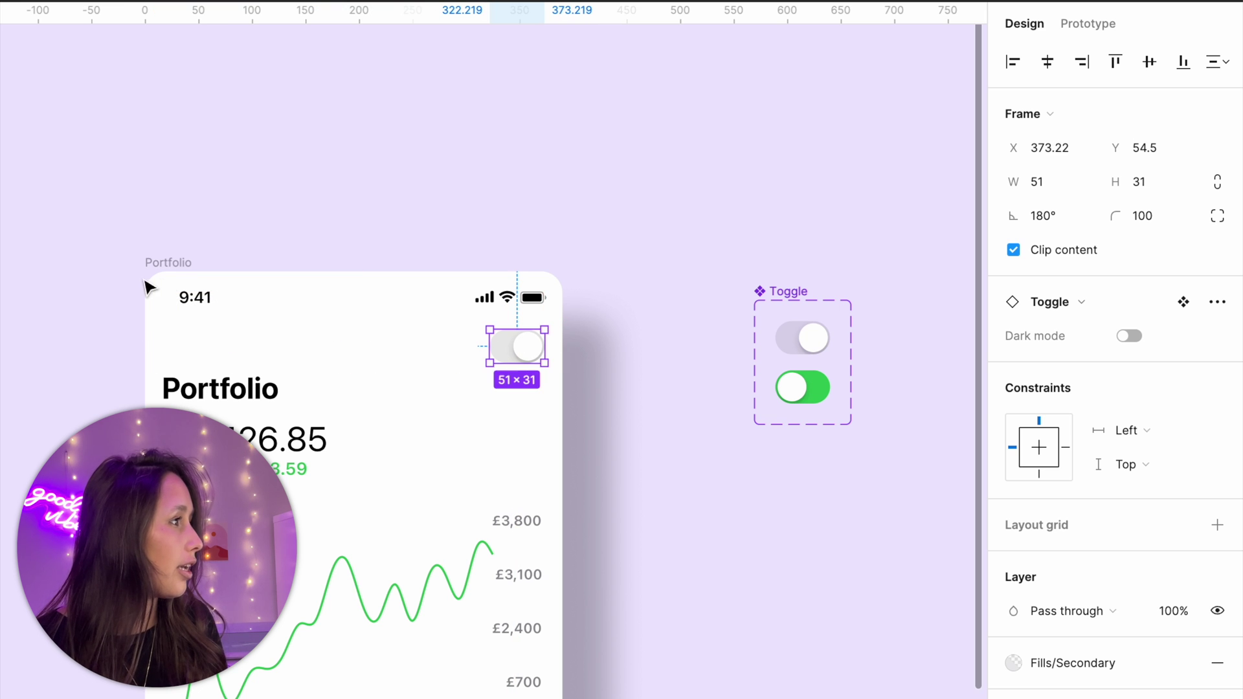
- Select the Portfolio frame and launch its prototype preview with Shift+Space
left_click(173, 272)
scroll(417, 219, "down", 5)
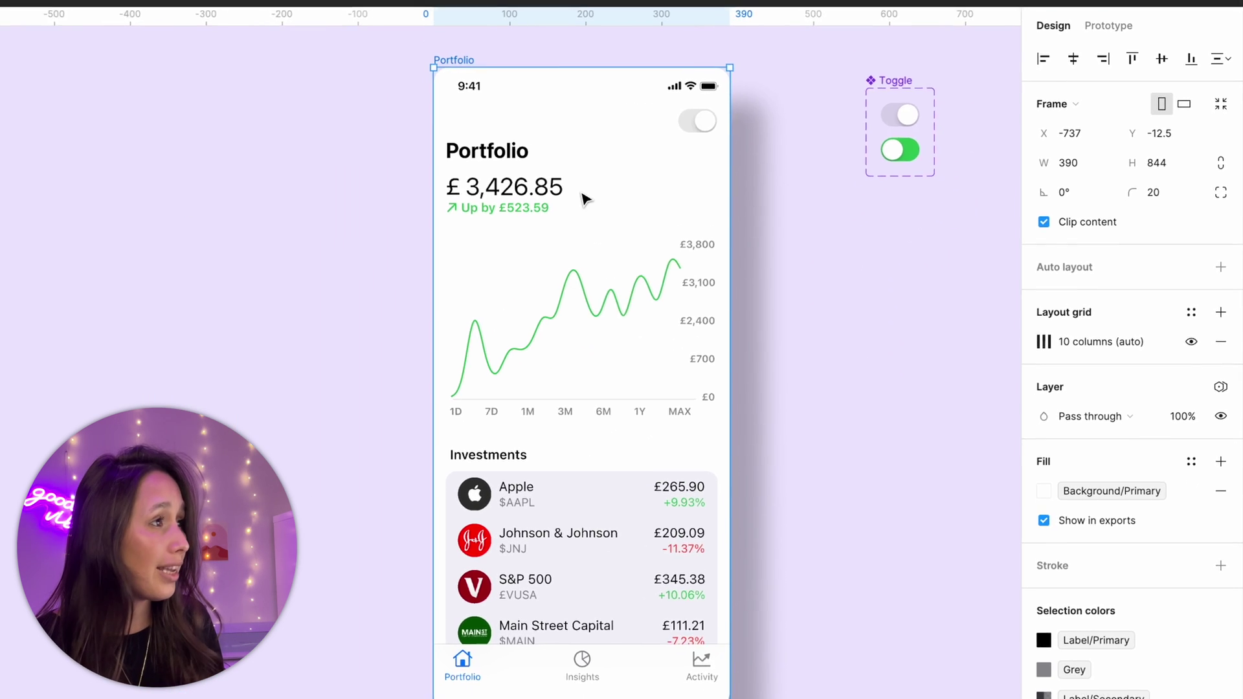
key("shift+space")
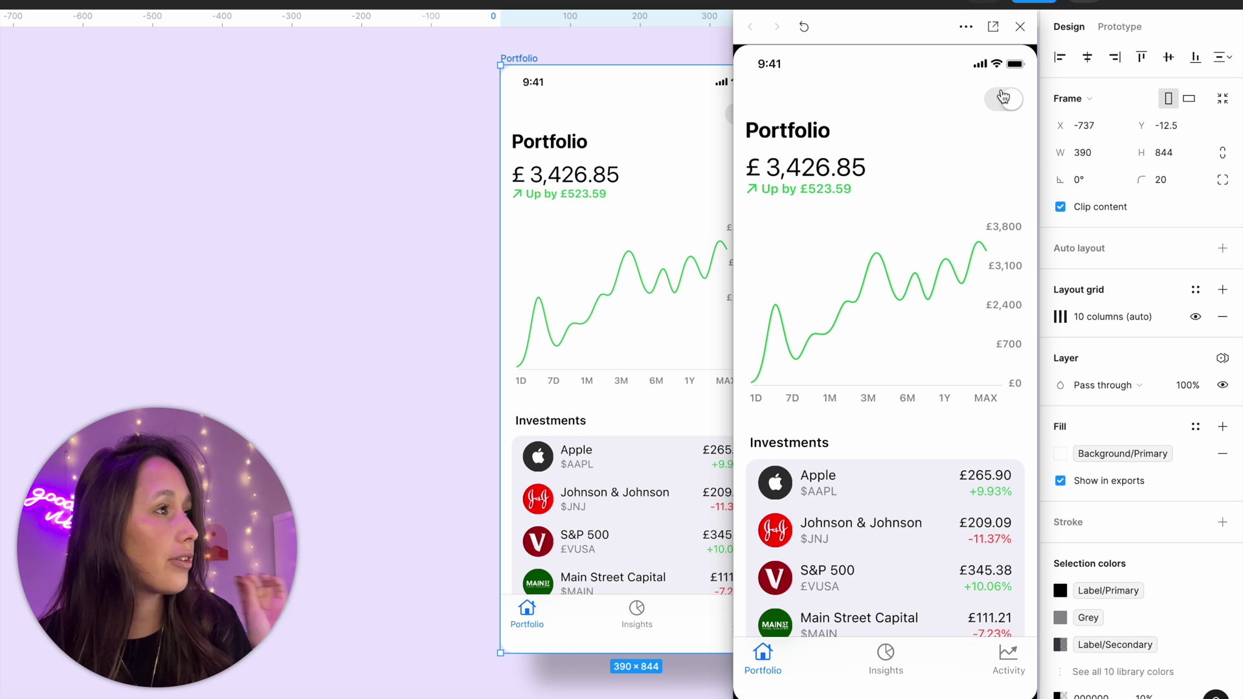
- Click the preview's toggle repeatedly, flipping the Portfolio screen between dark and light themes
left_click(1003, 97)
left_click_drag(868, 22, 810, 26)
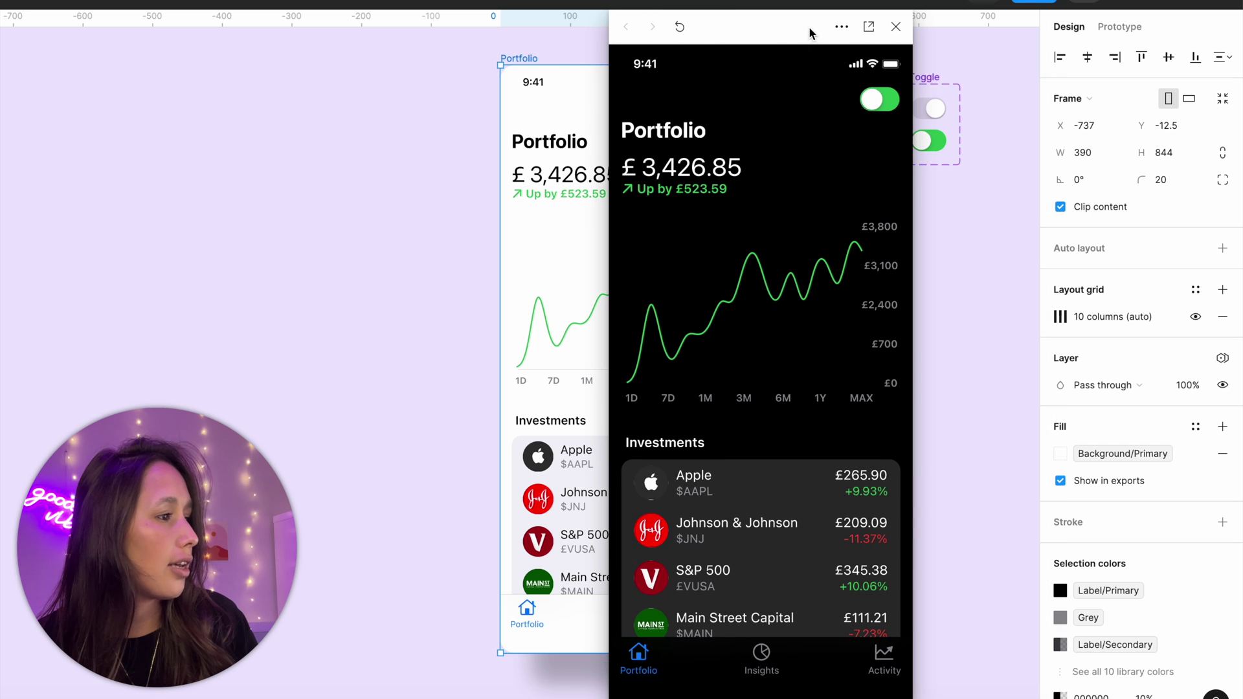
left_click(877, 100)
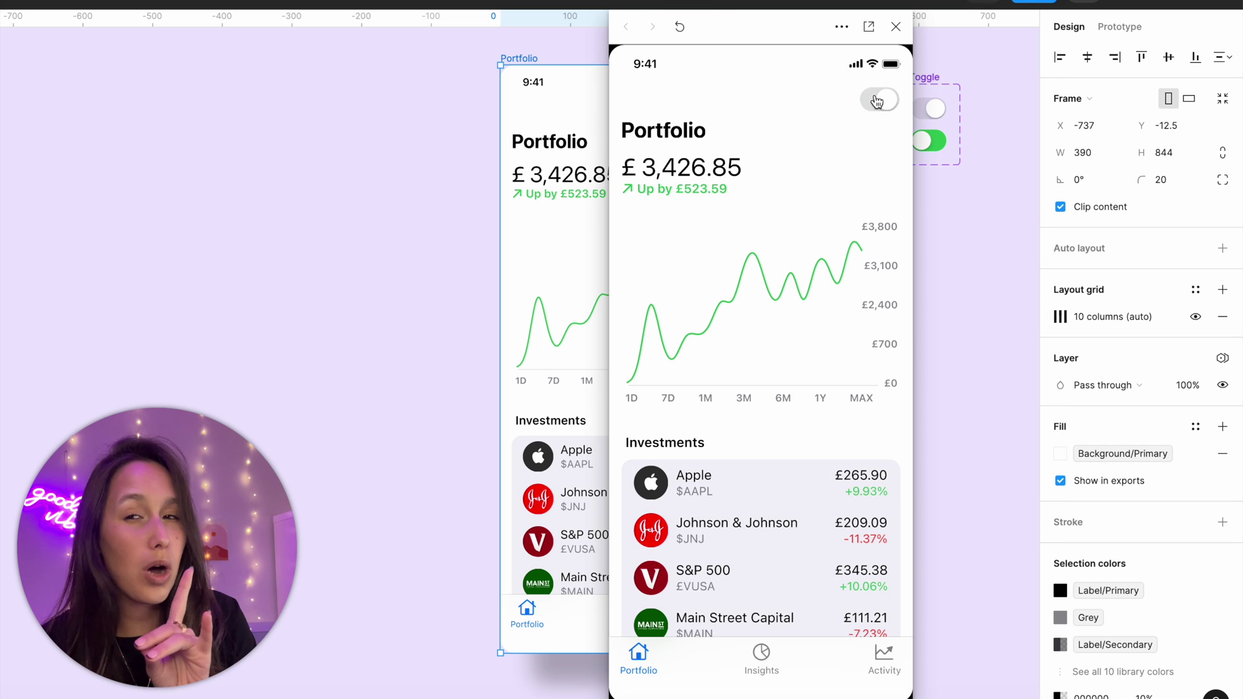
left_click(877, 102)
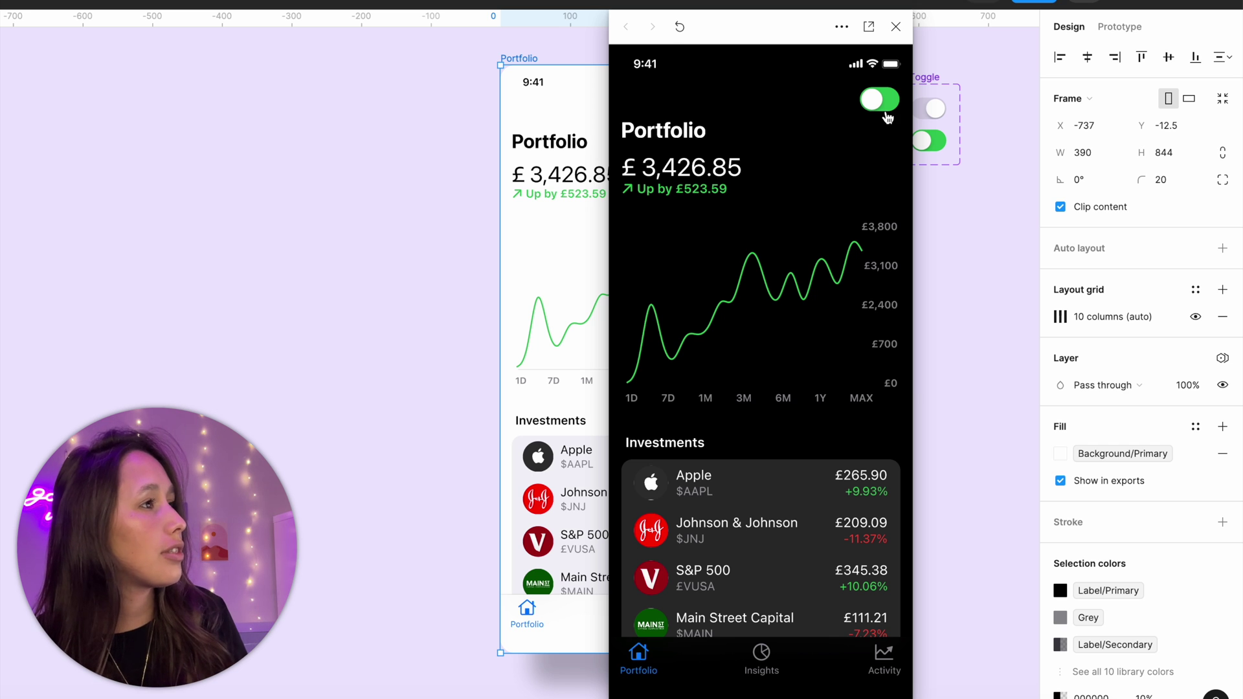
left_click(887, 118)
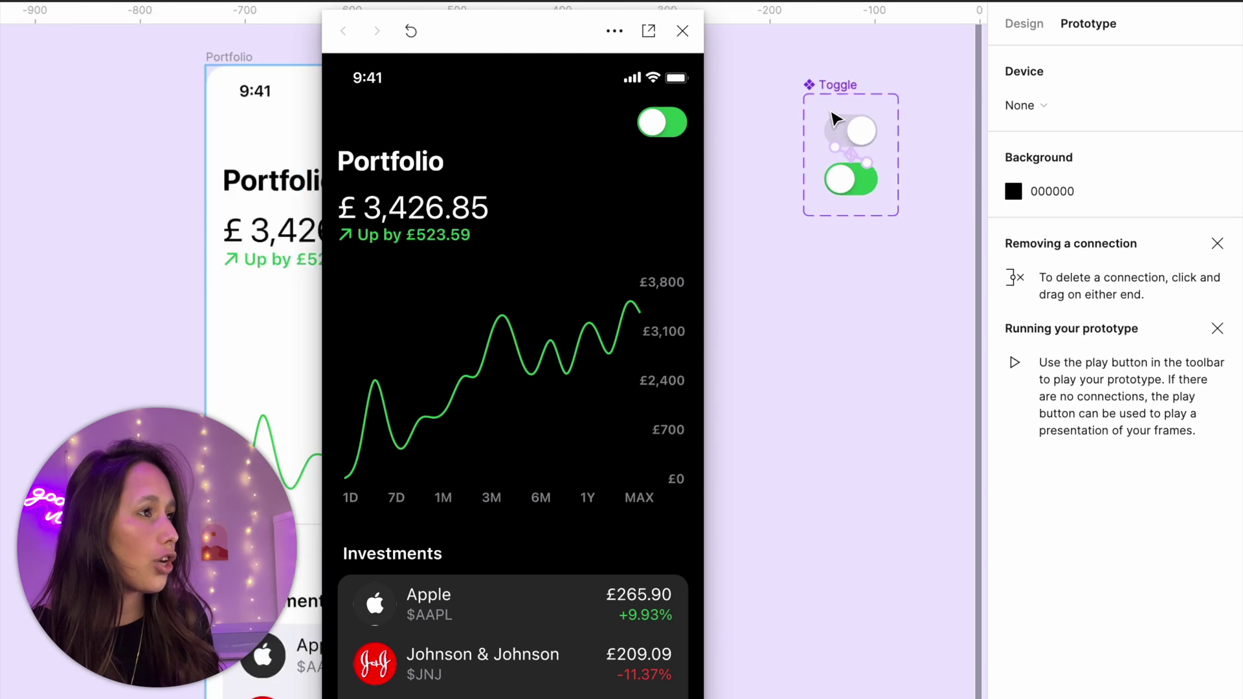
- In the off toggle's click interaction, move Set variable mode (Colours → Dark) above Change to
scroll(836, 119, "up", 5)
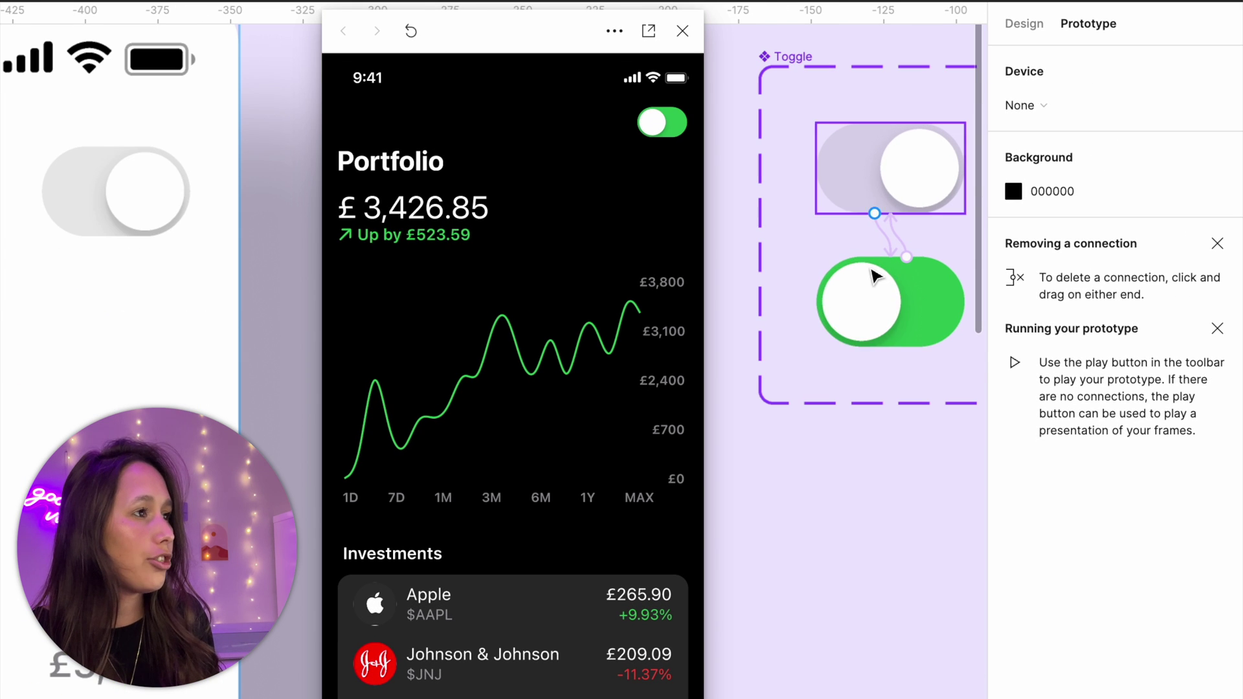
left_click(890, 239)
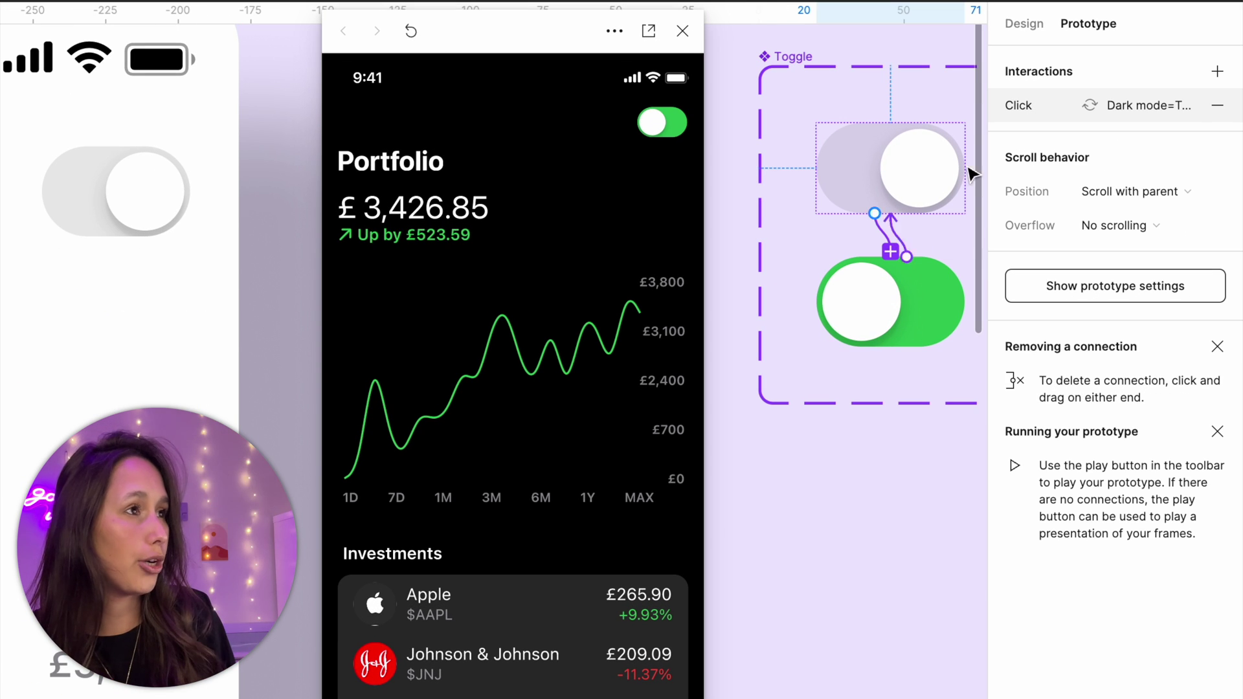
left_click(1036, 104)
left_click_drag(892, 295, 805, 282)
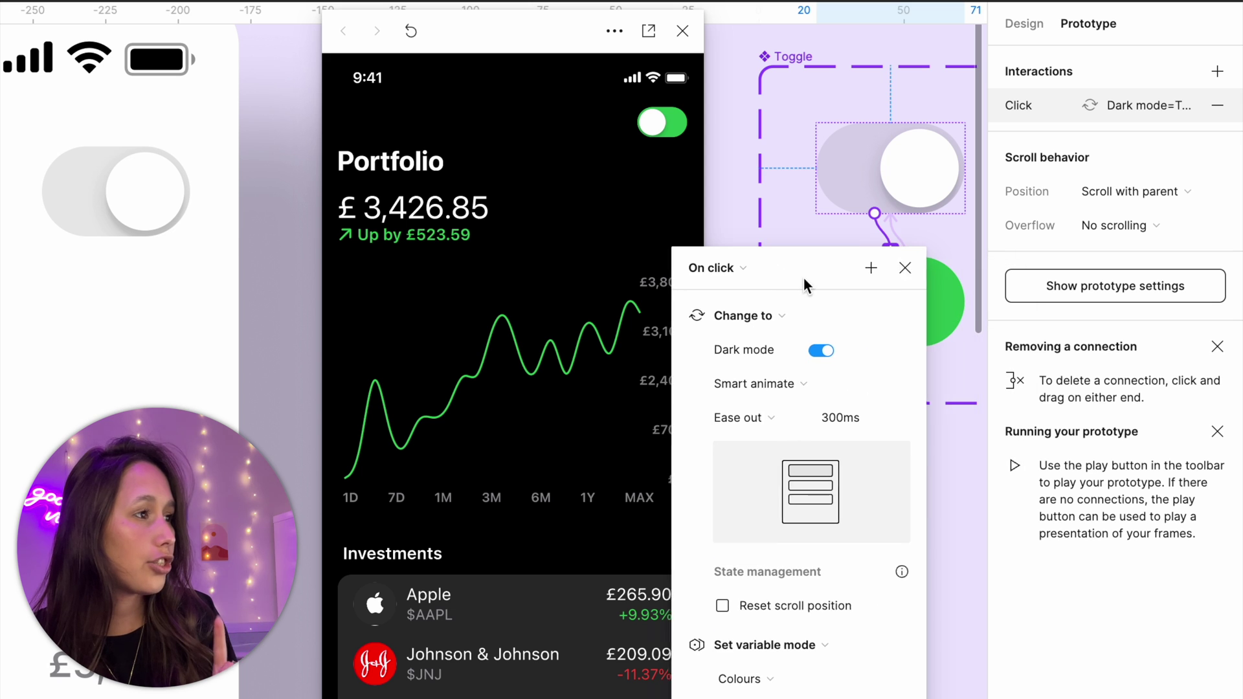
left_click(680, 316)
left_click(677, 349)
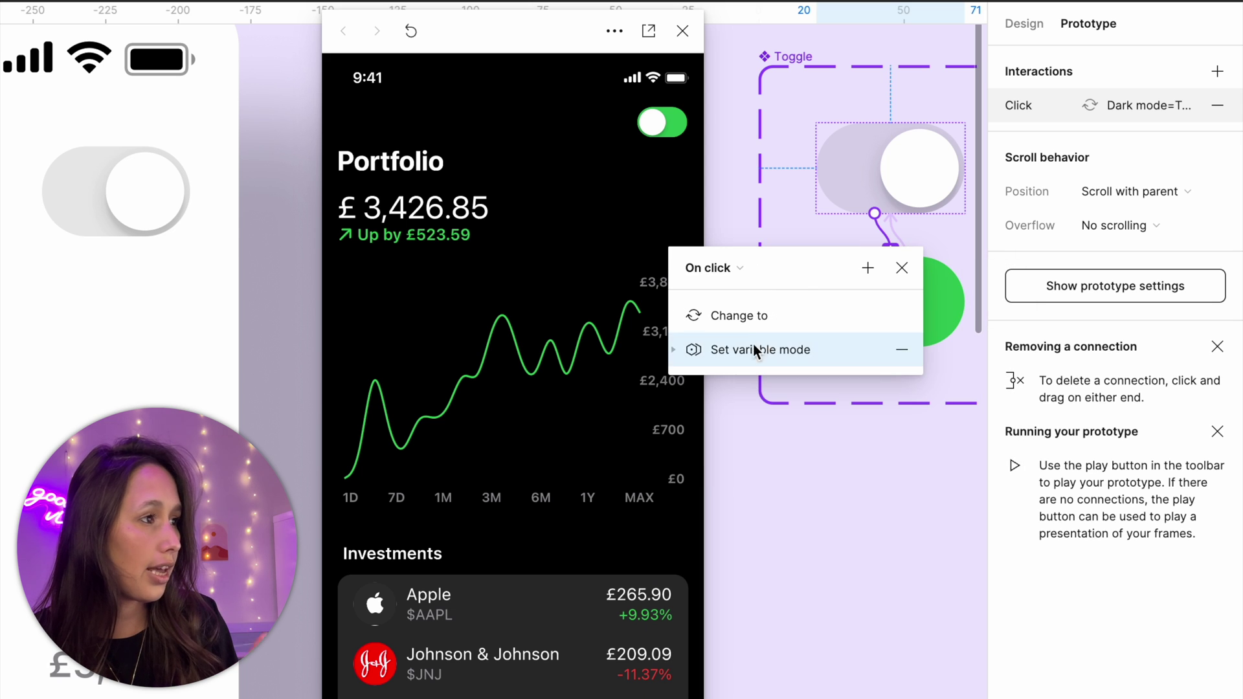
left_click_drag(752, 344, 759, 307)
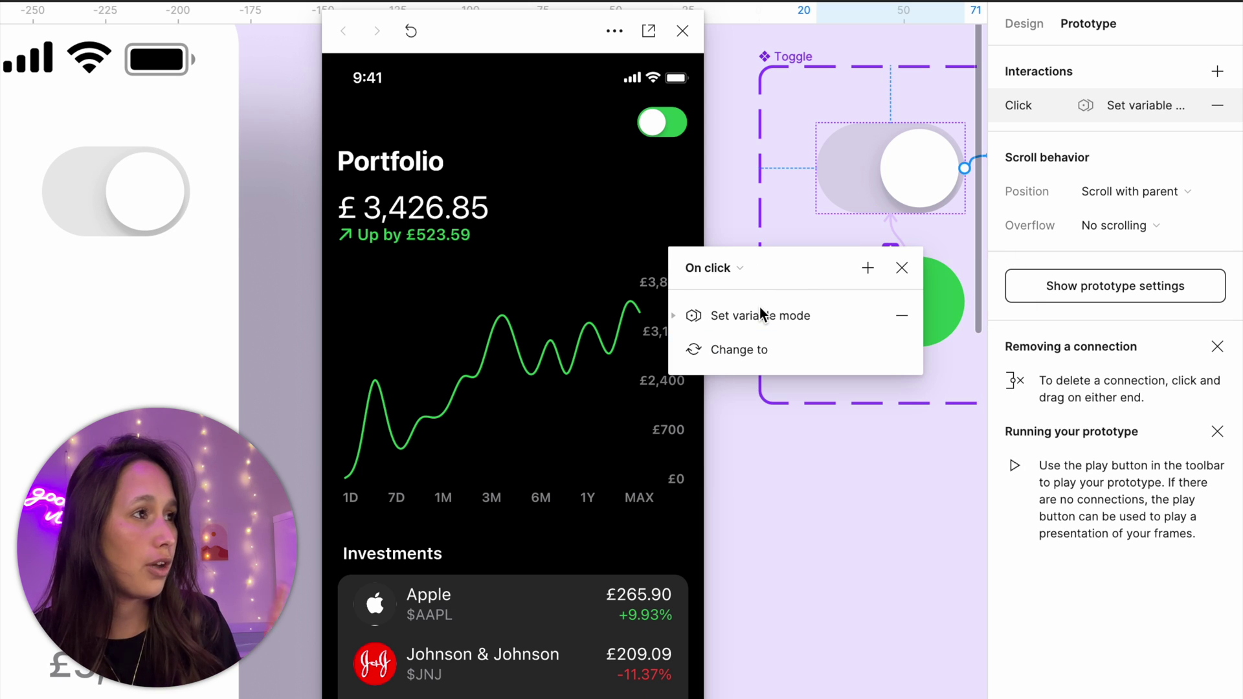
left_click(902, 267)
- Reopen the toggle's interaction connection to confirm the variable mode action now runs first
scroll(842, 208, "right", 5)
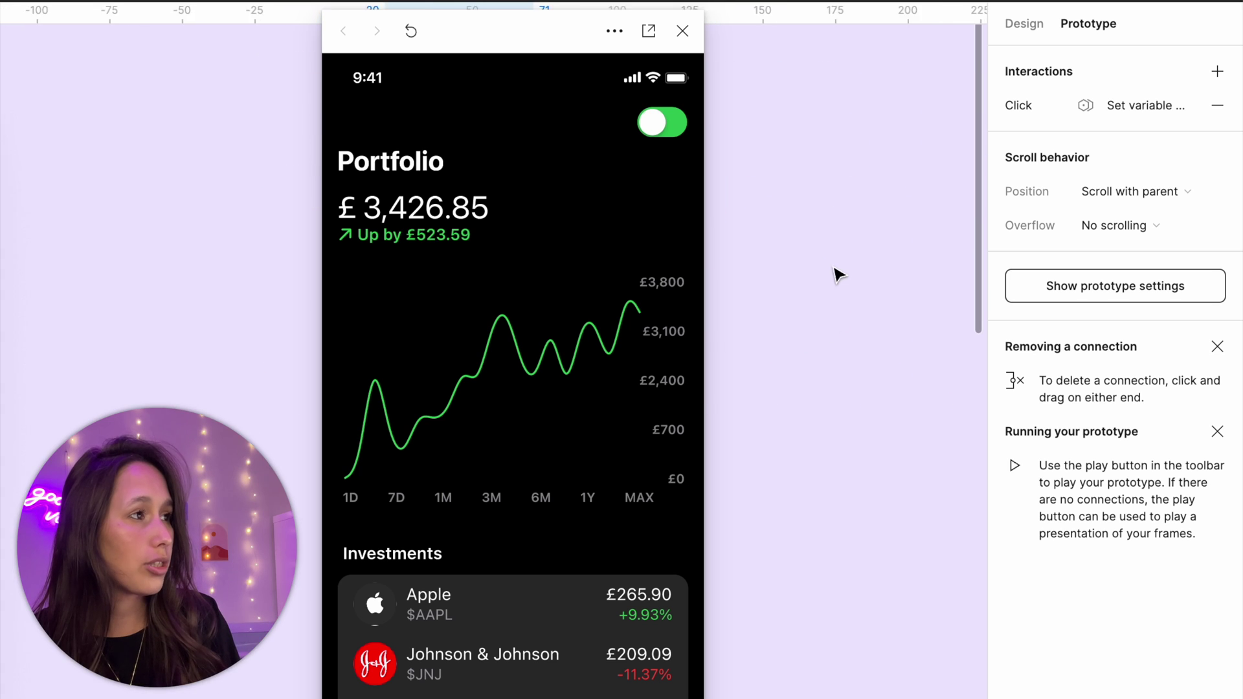
scroll(837, 274, "left", 5)
left_click(935, 189)
left_click(932, 157)
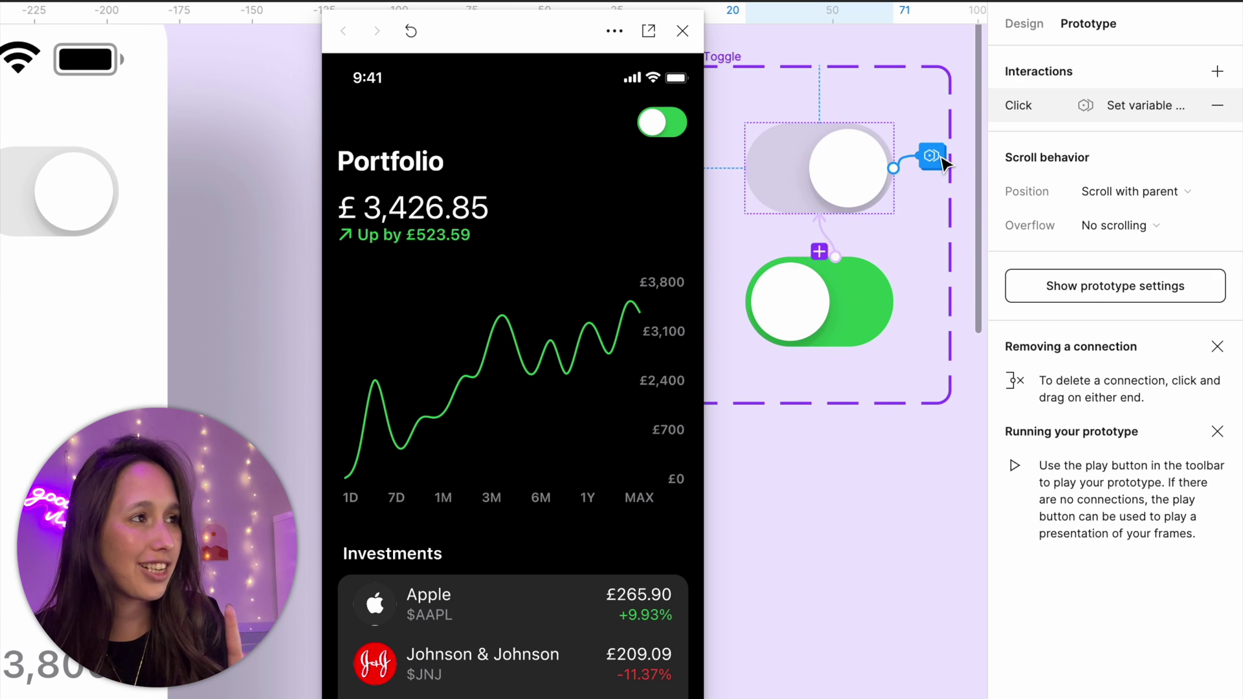
left_click(941, 159)
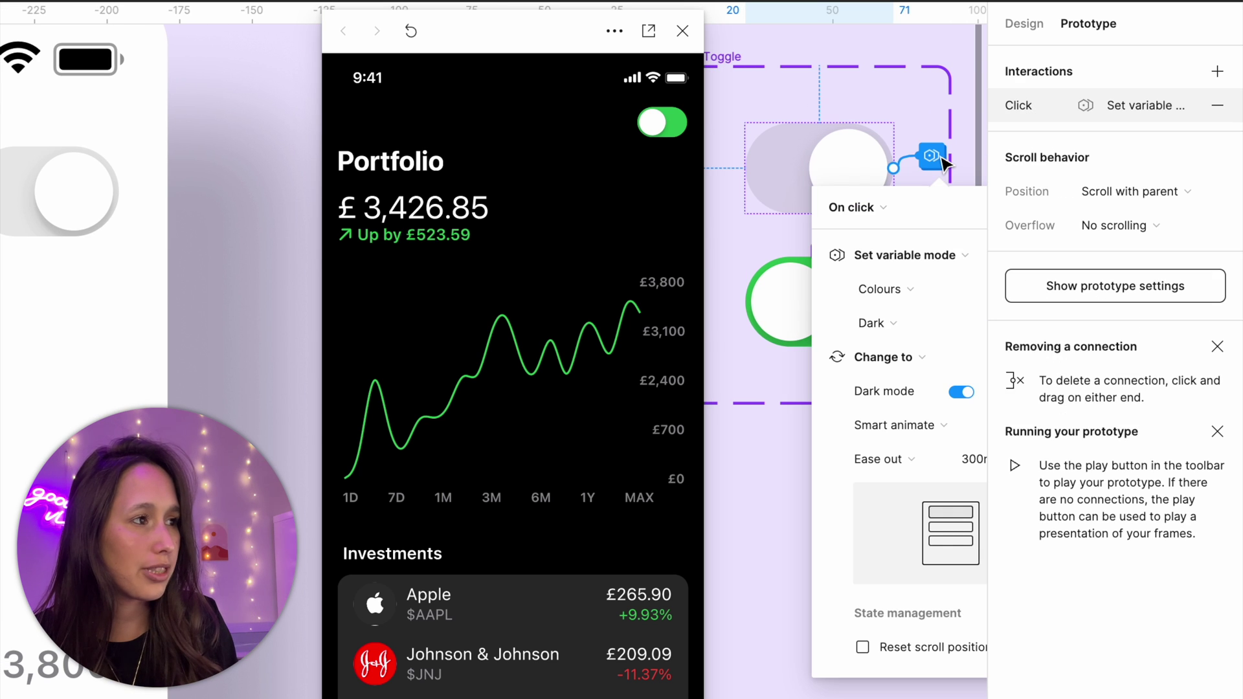
left_click(819, 254)
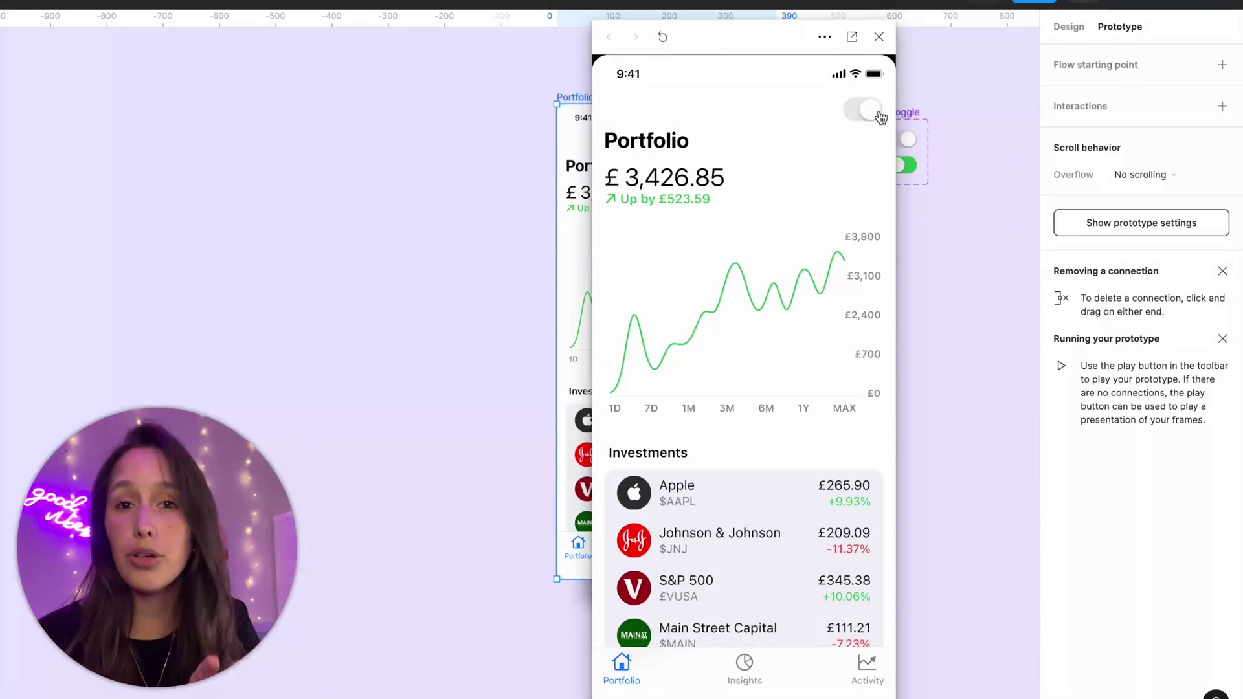
- Click the preview toggle five times, alternating dark and light, ending in dark mode
left_click(880, 115)
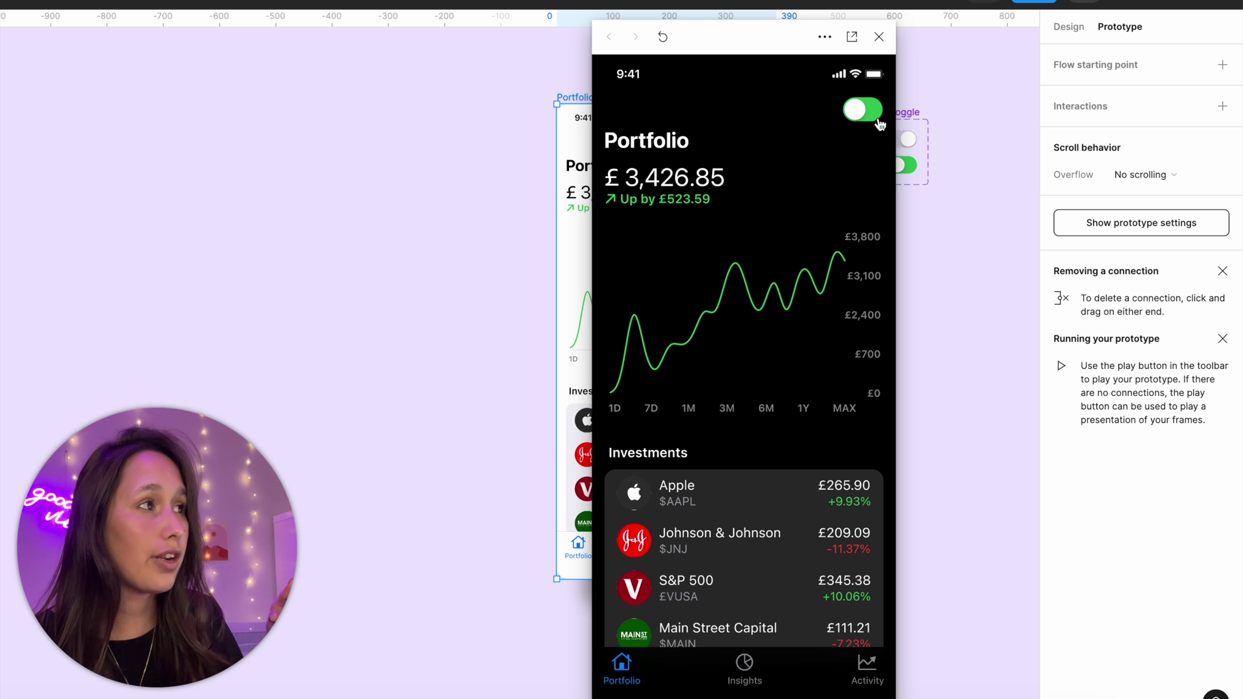
left_click(880, 123)
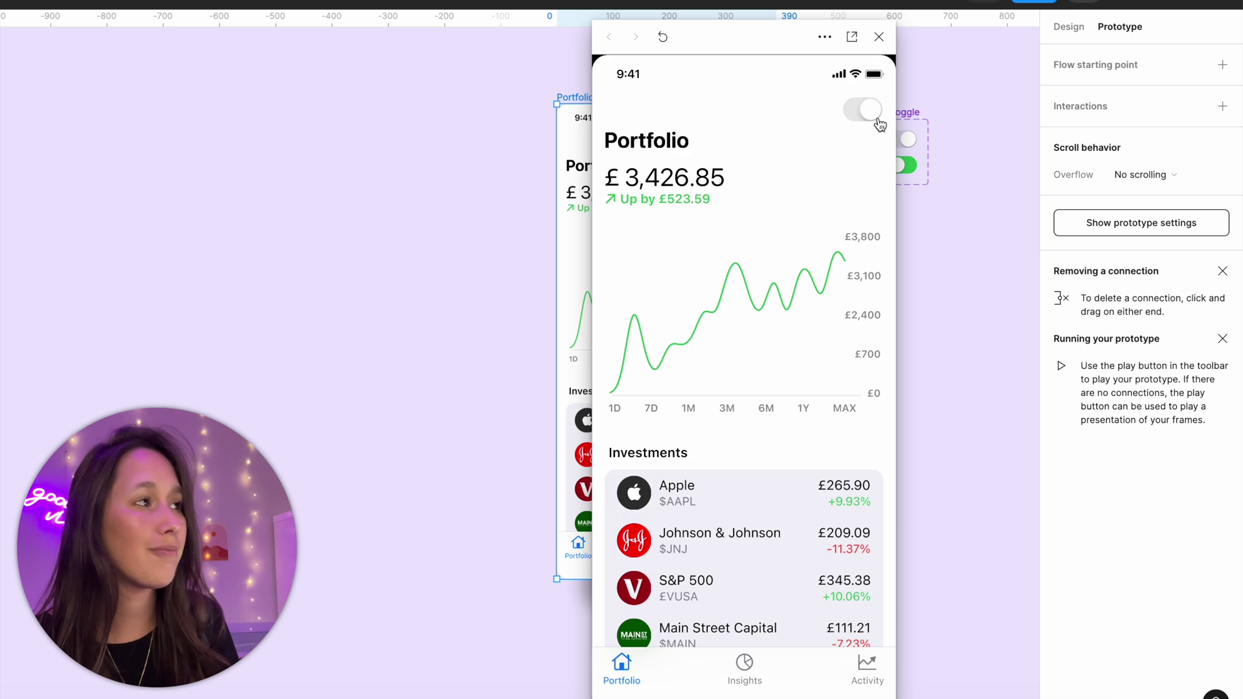
left_click(881, 123)
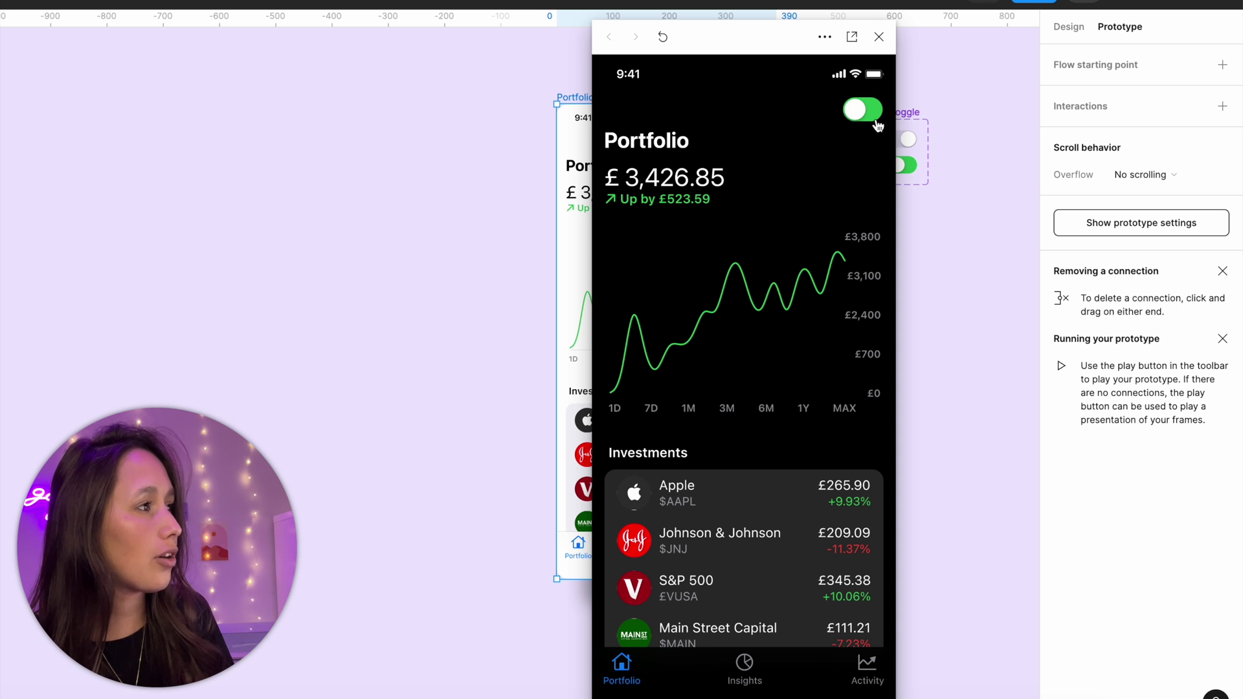
left_click(880, 124)
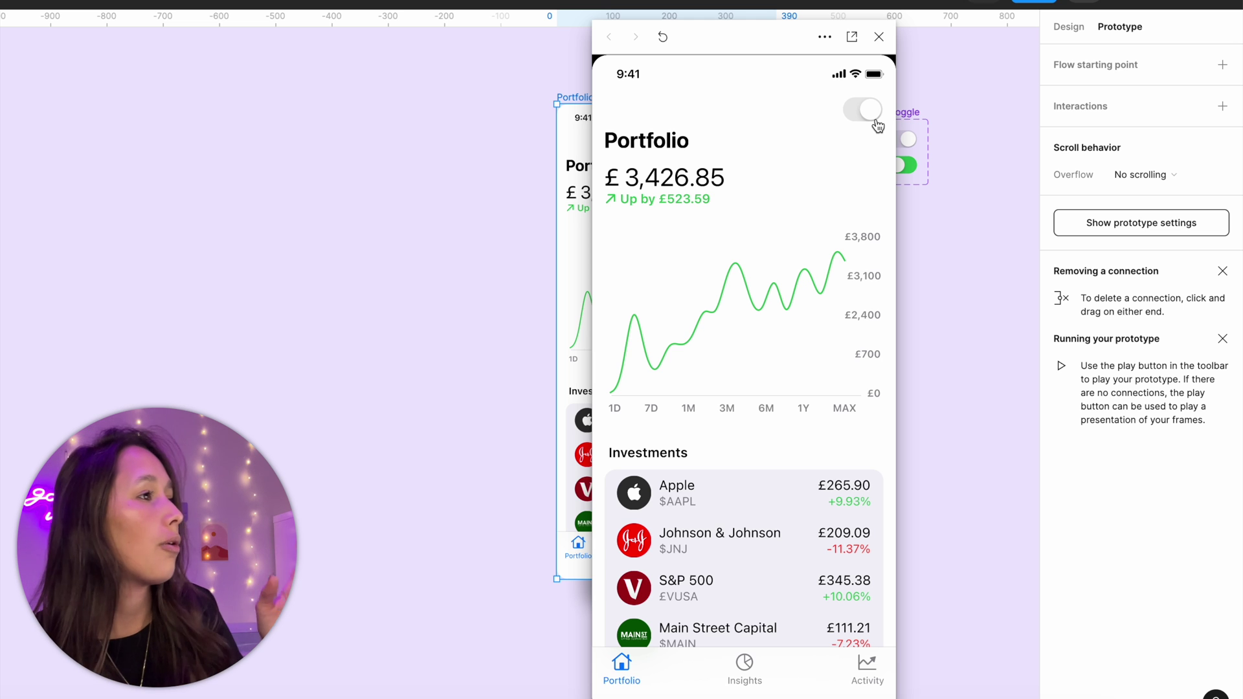
left_click(879, 124)
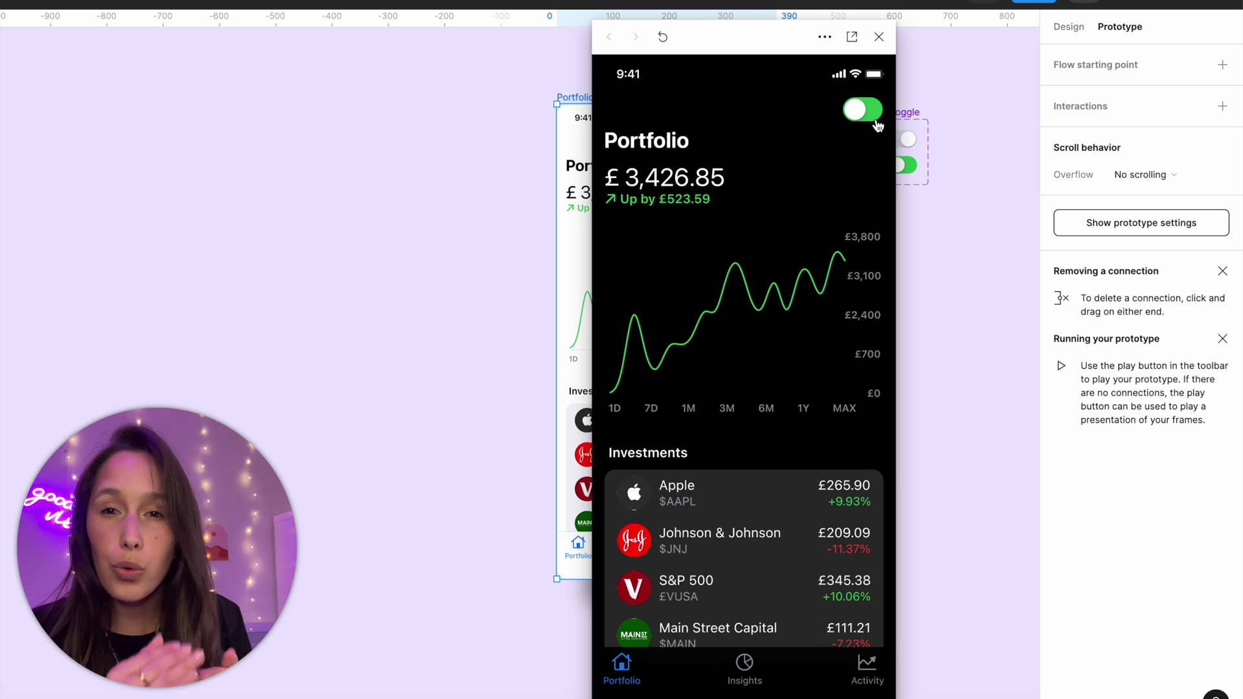
- Connect the on toggle variant back to the off one, with Colours → Light before Change to
left_click(939, 124)
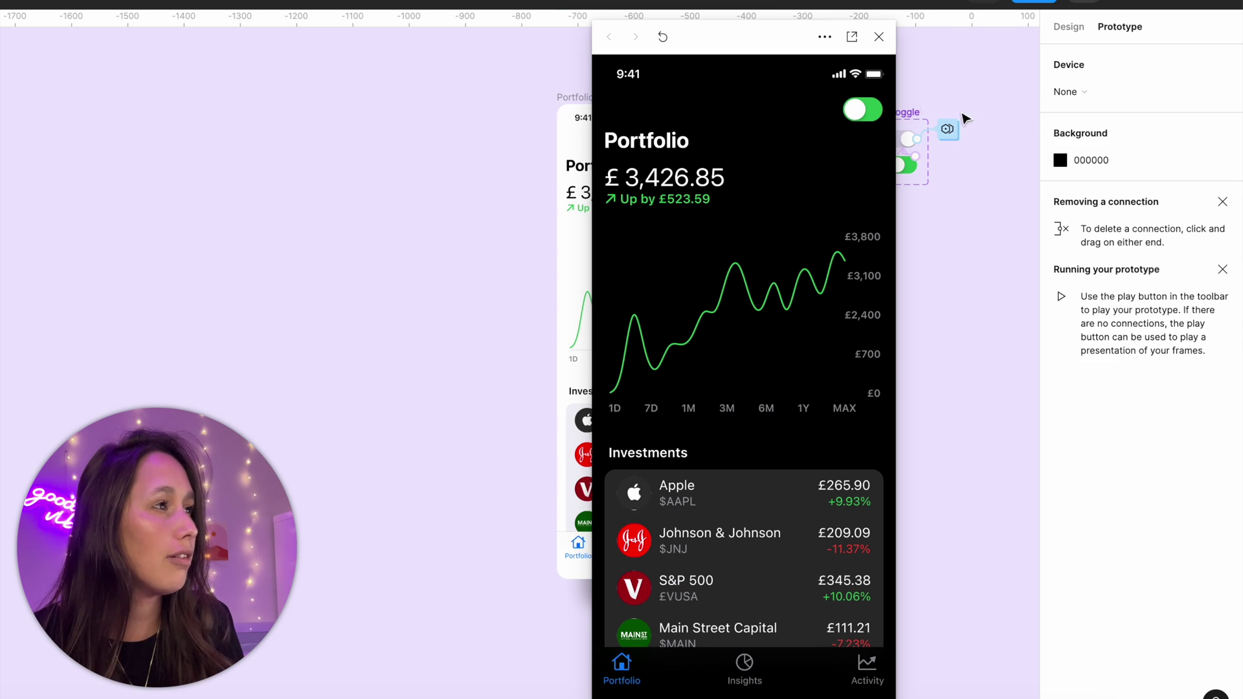
left_click(923, 121)
scroll(923, 121, "left", 2)
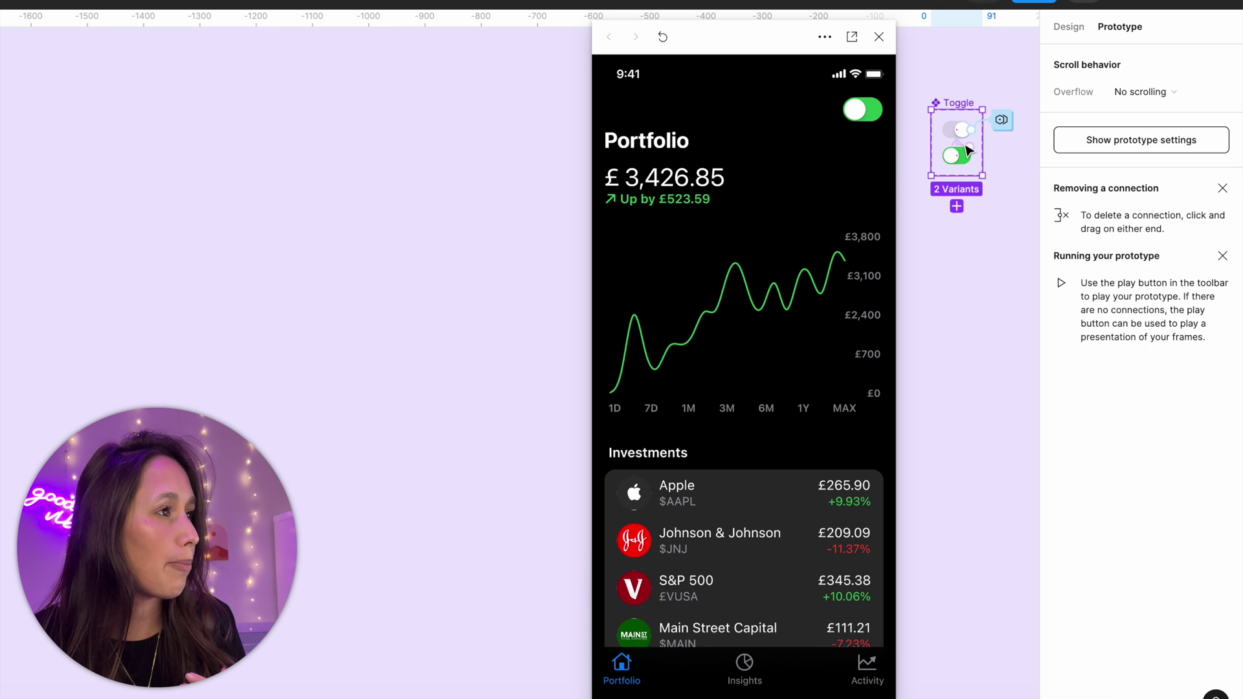
left_click_drag(965, 147, 957, 129)
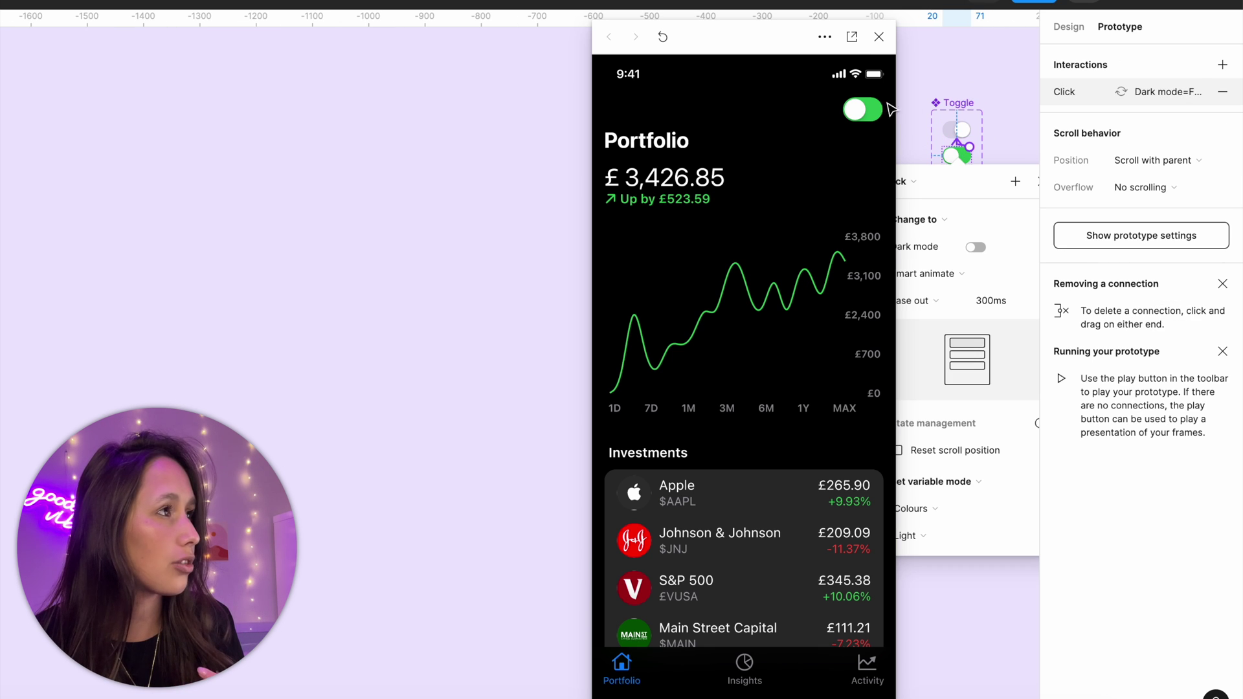
left_click_drag(792, 46, 619, 41)
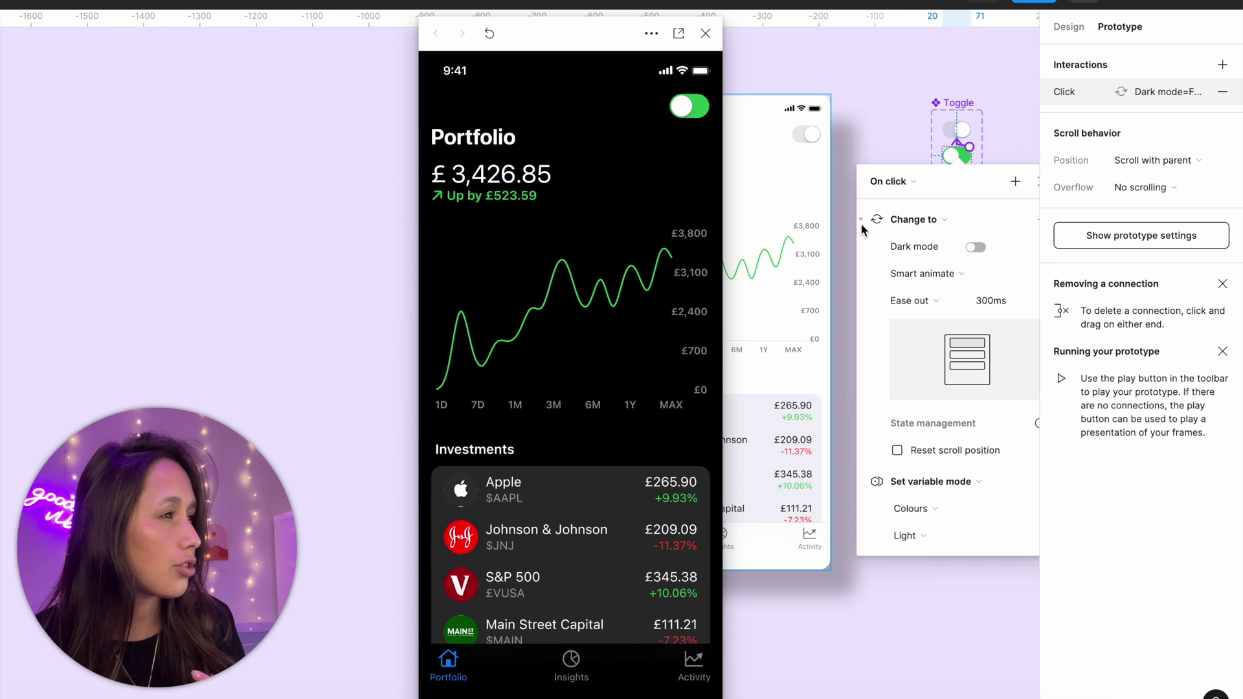
left_click(895, 221)
left_click_drag(896, 221, 908, 310)
left_click_drag(622, 28, 845, 9)
- Click the preview toggle eleven times to test theme switching, ending in light mode
left_click(900, 103)
left_click(900, 105)
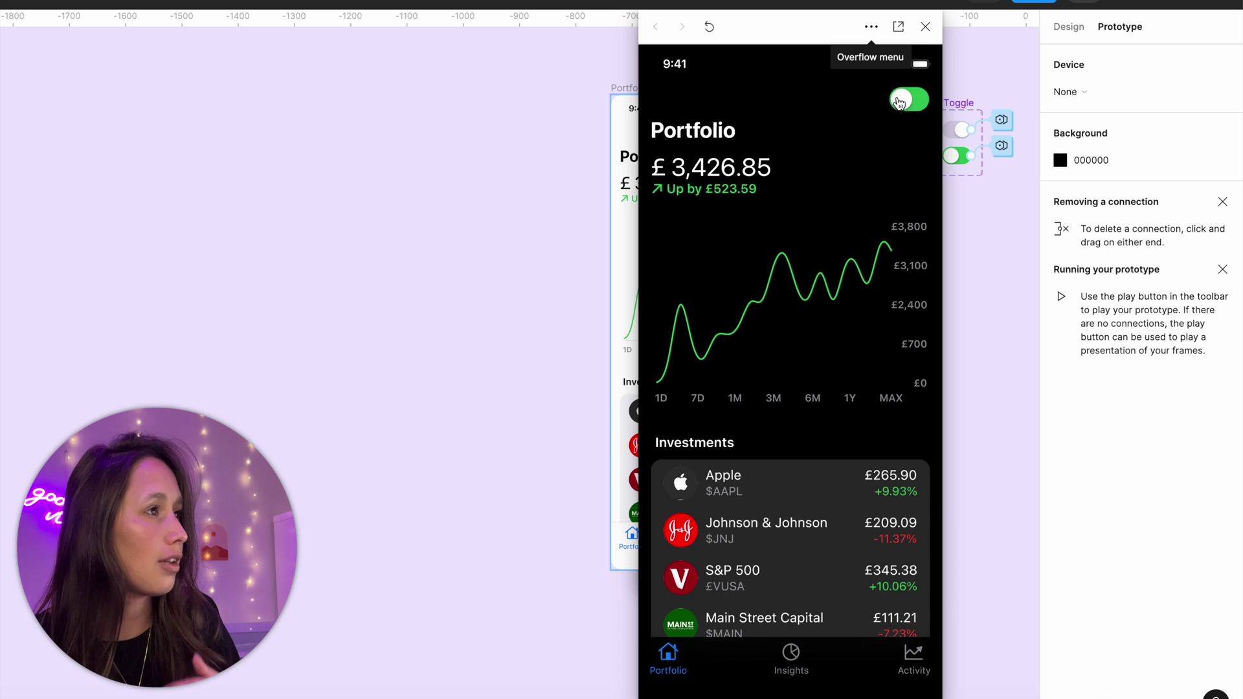
left_click(900, 107)
left_click(899, 107)
left_click(899, 107)
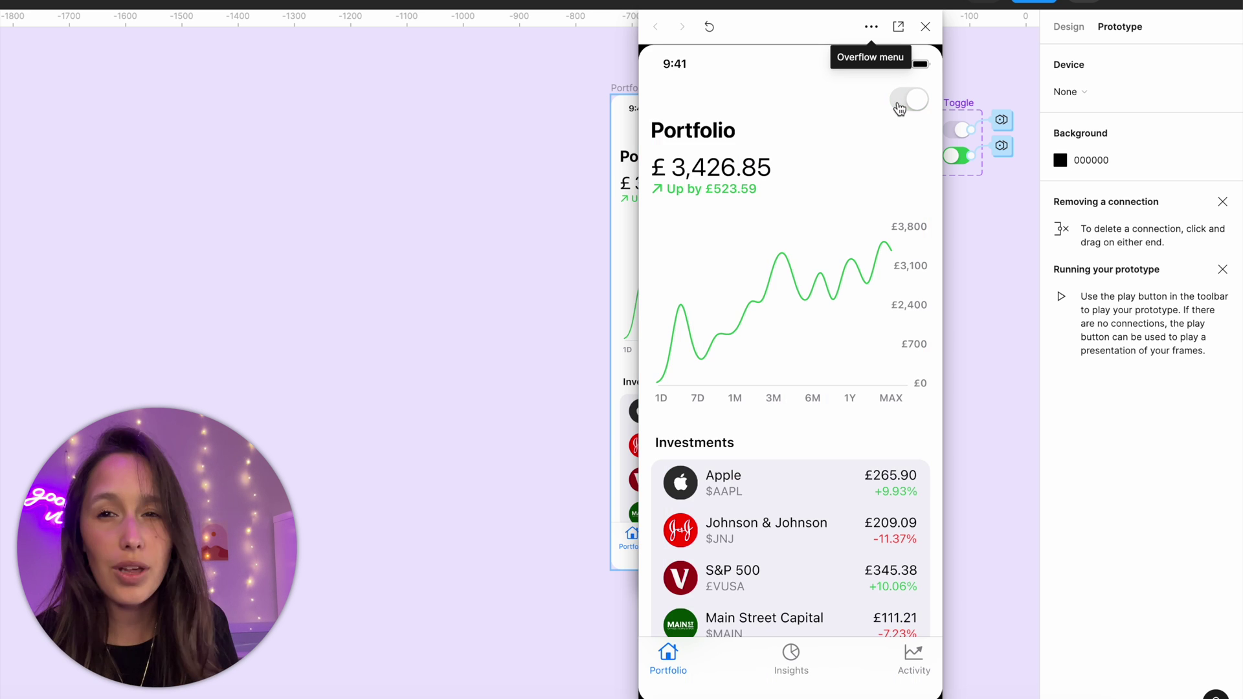
left_click(899, 107)
left_click(900, 107)
left_click(900, 107)
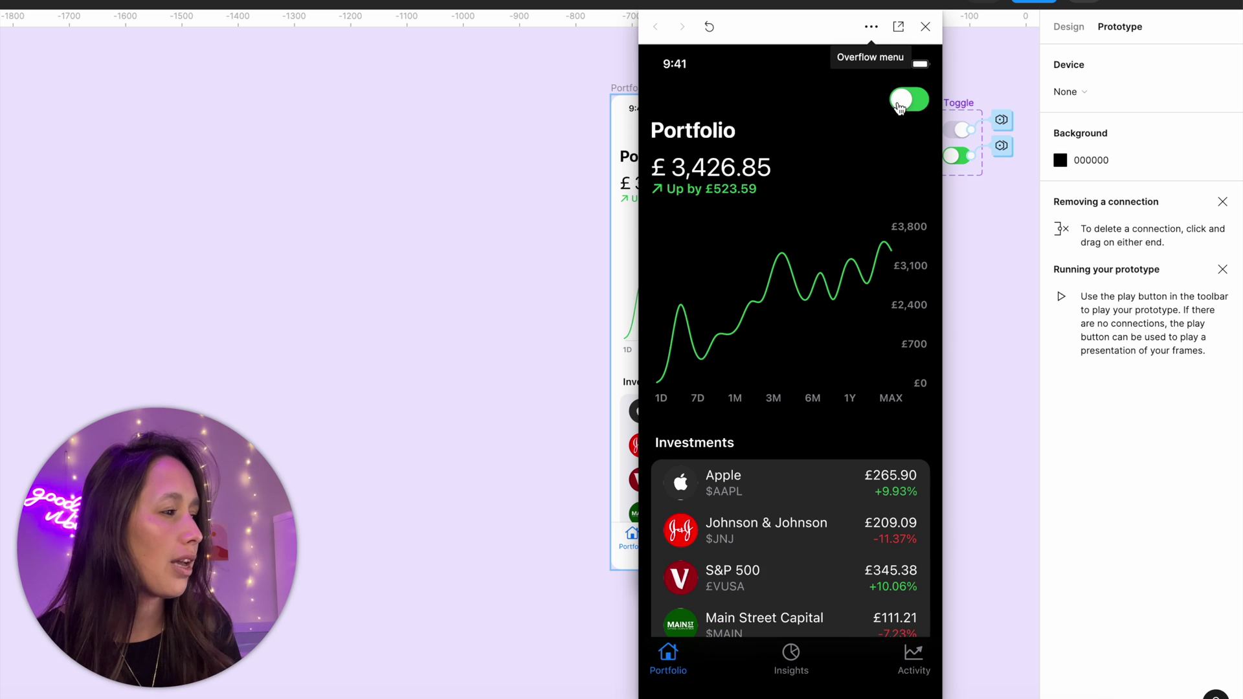
left_click(899, 107)
left_click(899, 107)
left_click(900, 107)
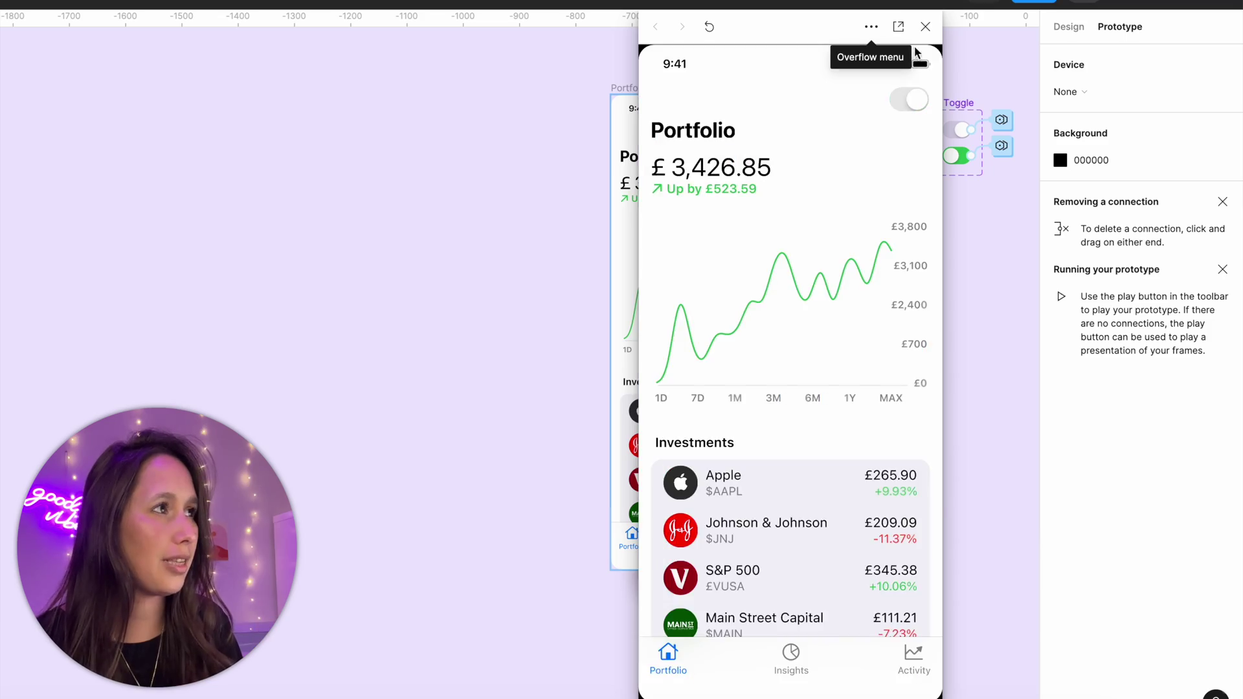